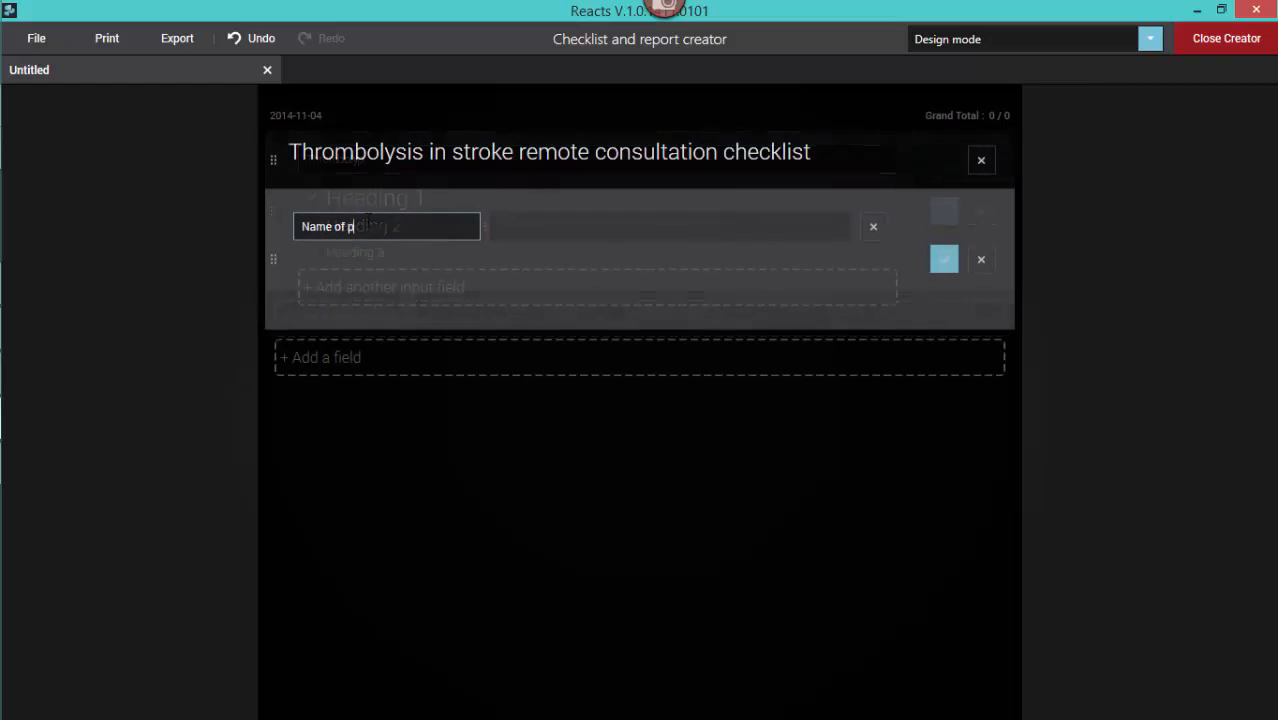
Step: Label the first input field "Name of patient" and word the second screening checkbox "Is the time of onset of symptoms clearly known"
type("atient")
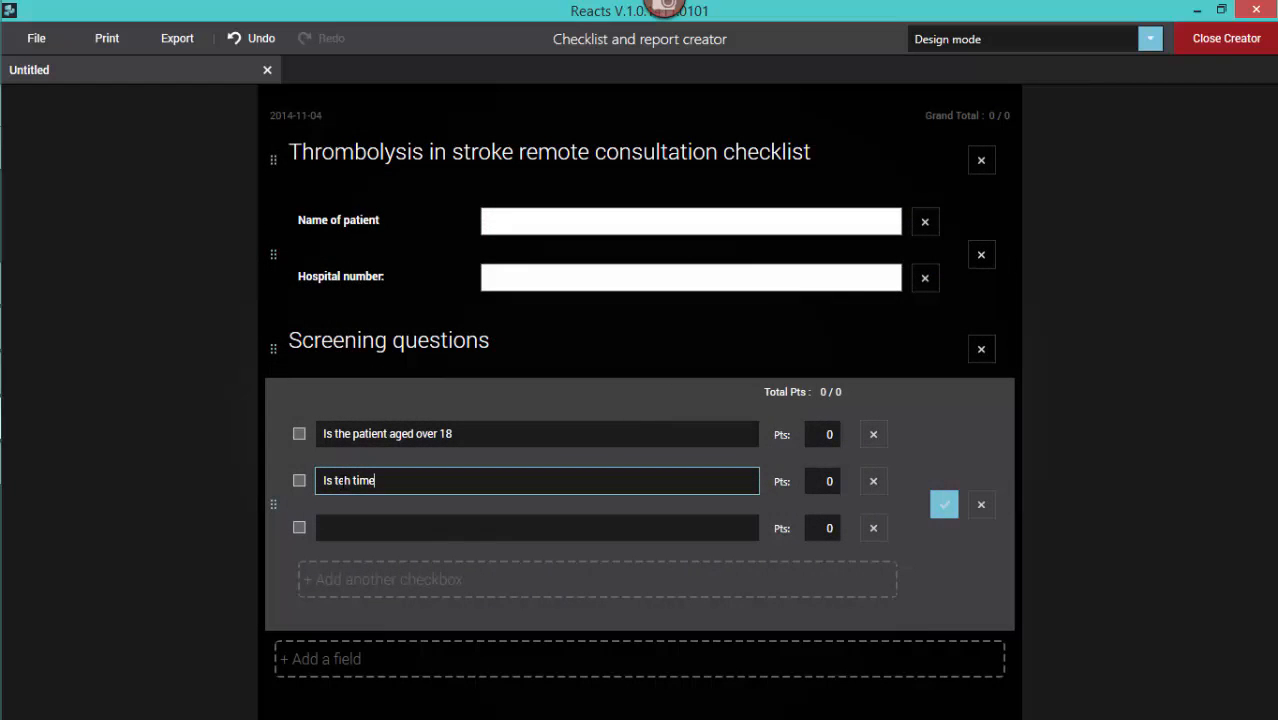
type("of onset of symptoms clearly known")
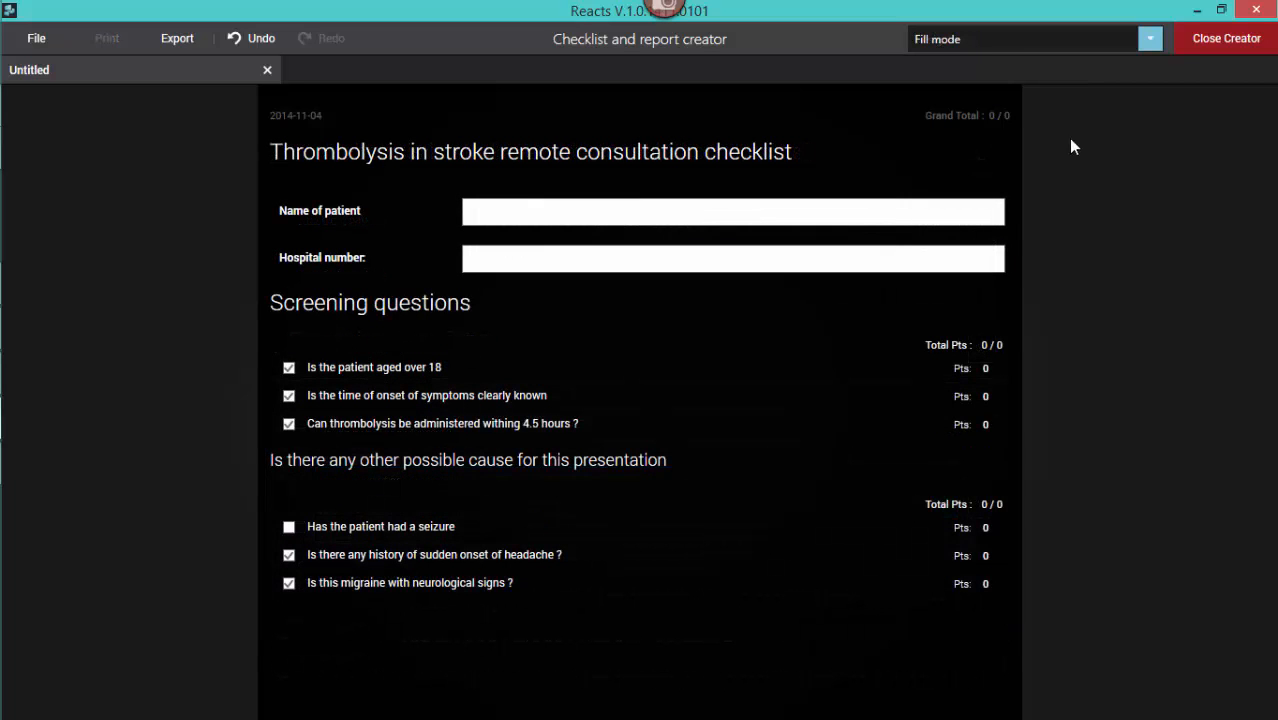
Step: Switch the thrombolysis checklist from Fill mode to Print mode
left_click(1159, 41)
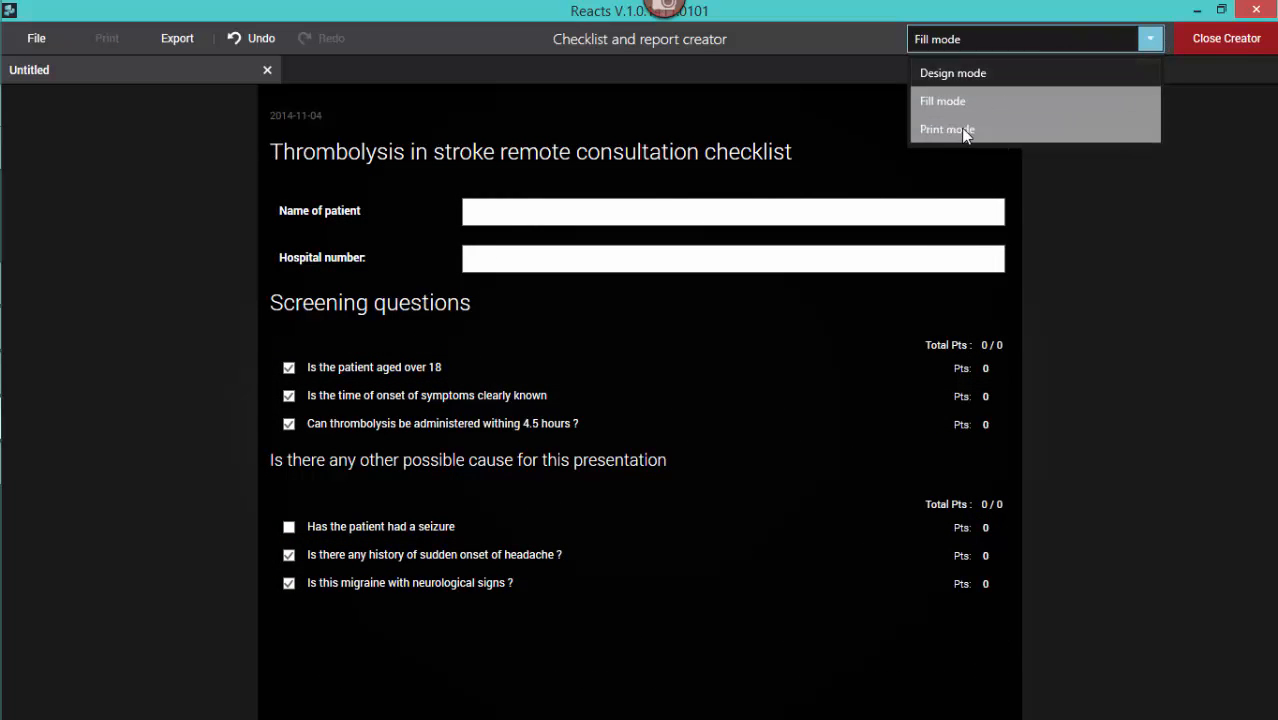
left_click(1051, 233)
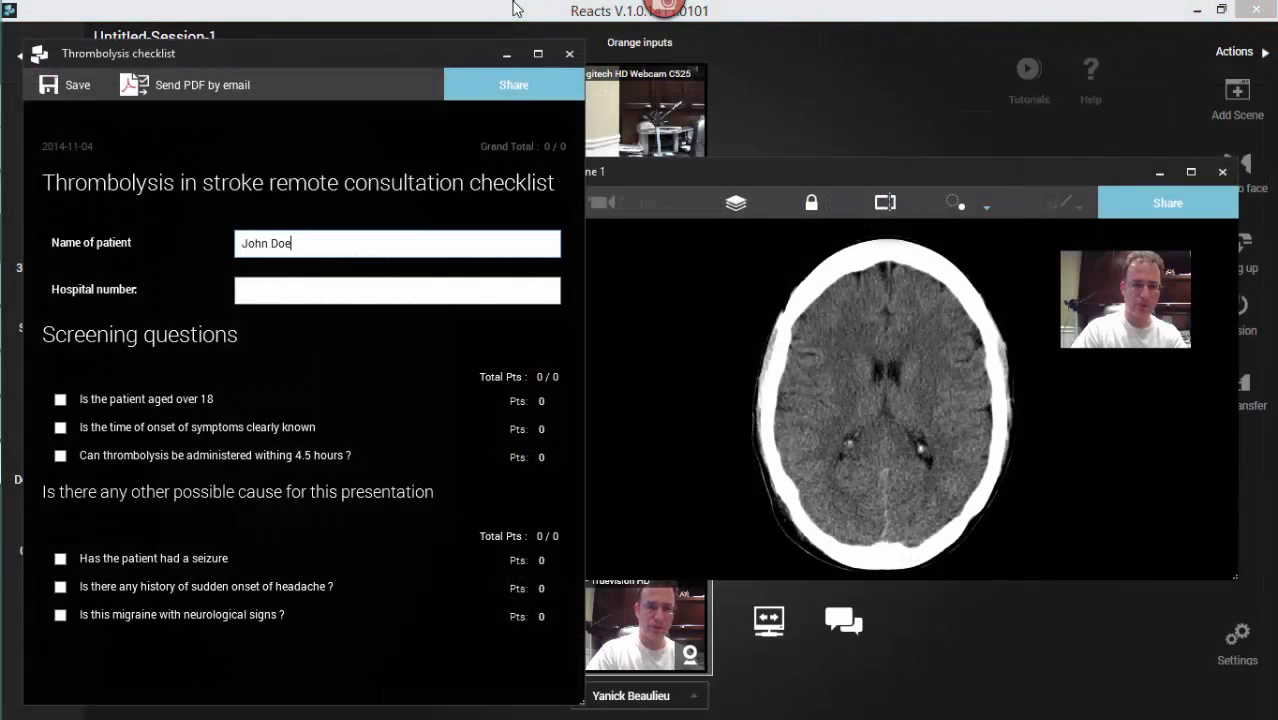
Step: Fill in the patient's hospital number on the Thrombolysis checklist in the session
left_click(290, 289)
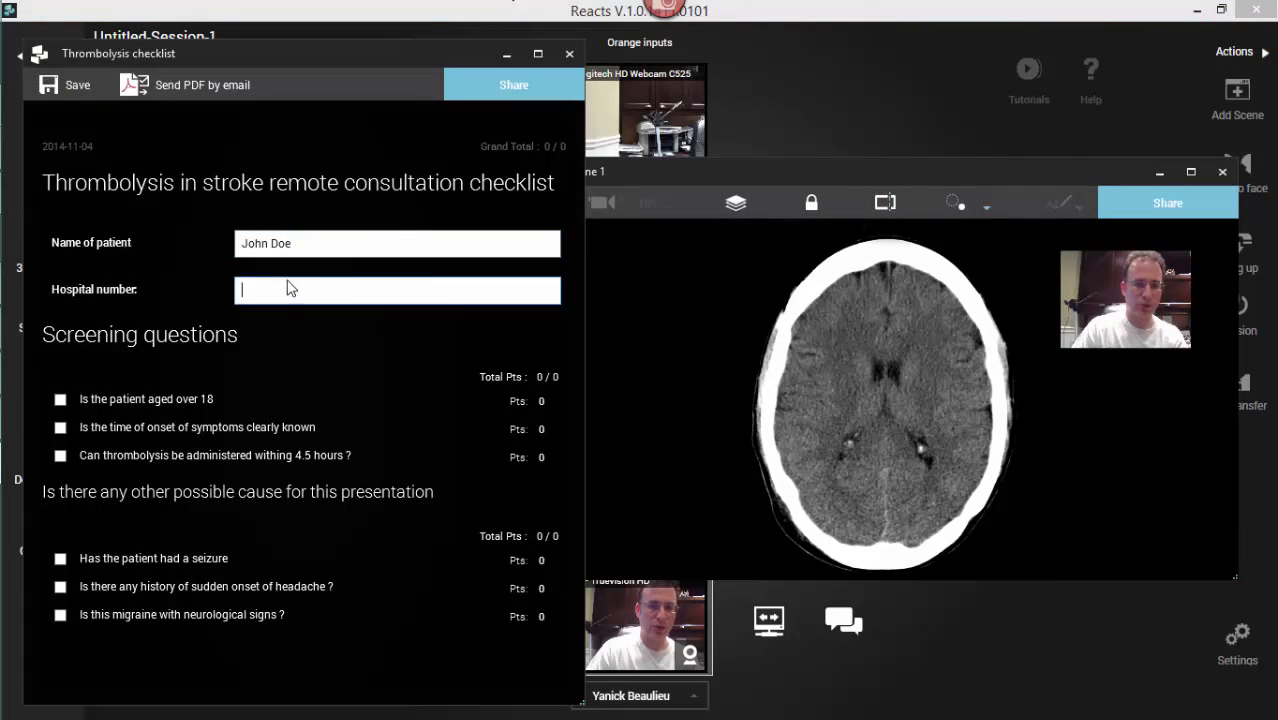
type("123456")
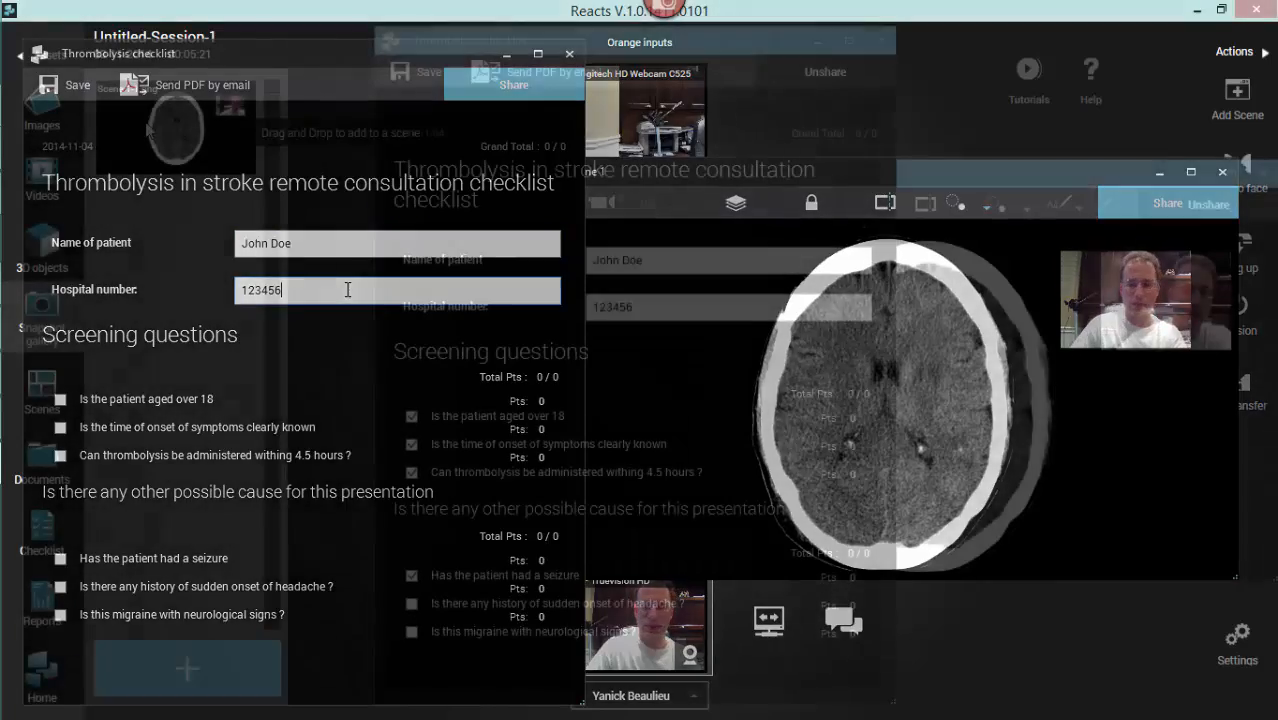
left_click_drag(147, 128, 496, 482)
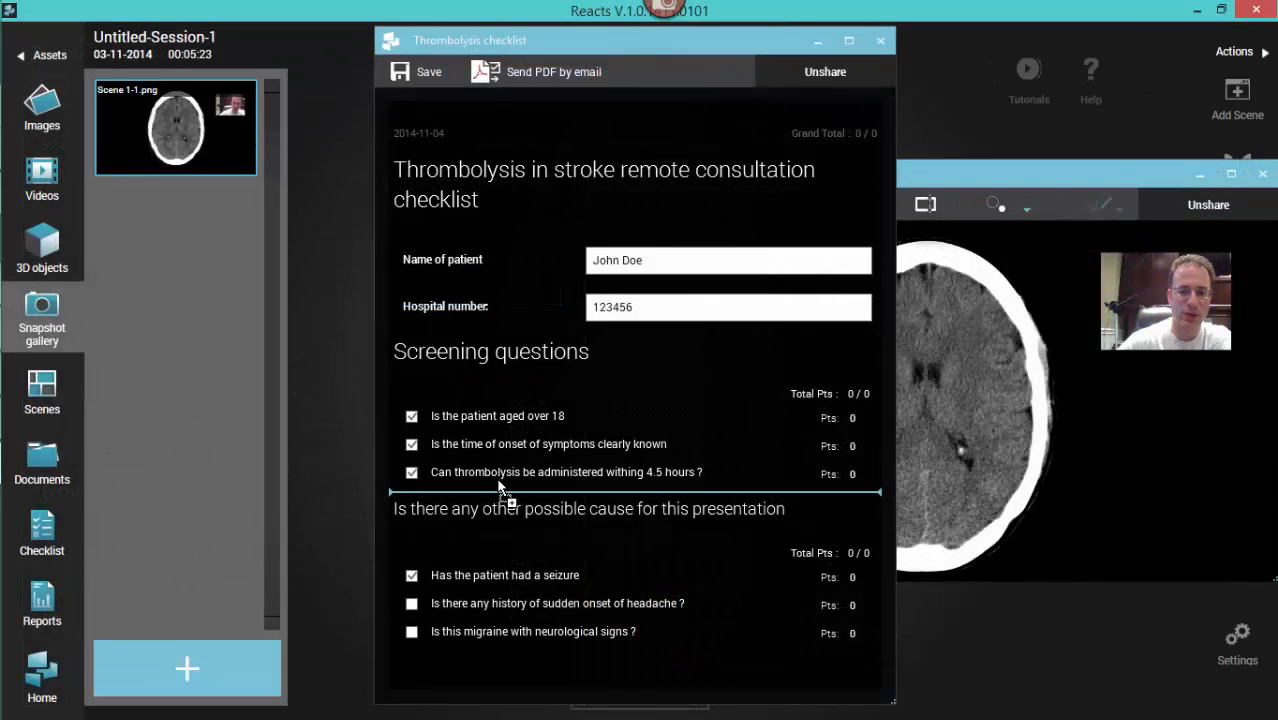
left_click(590, 407)
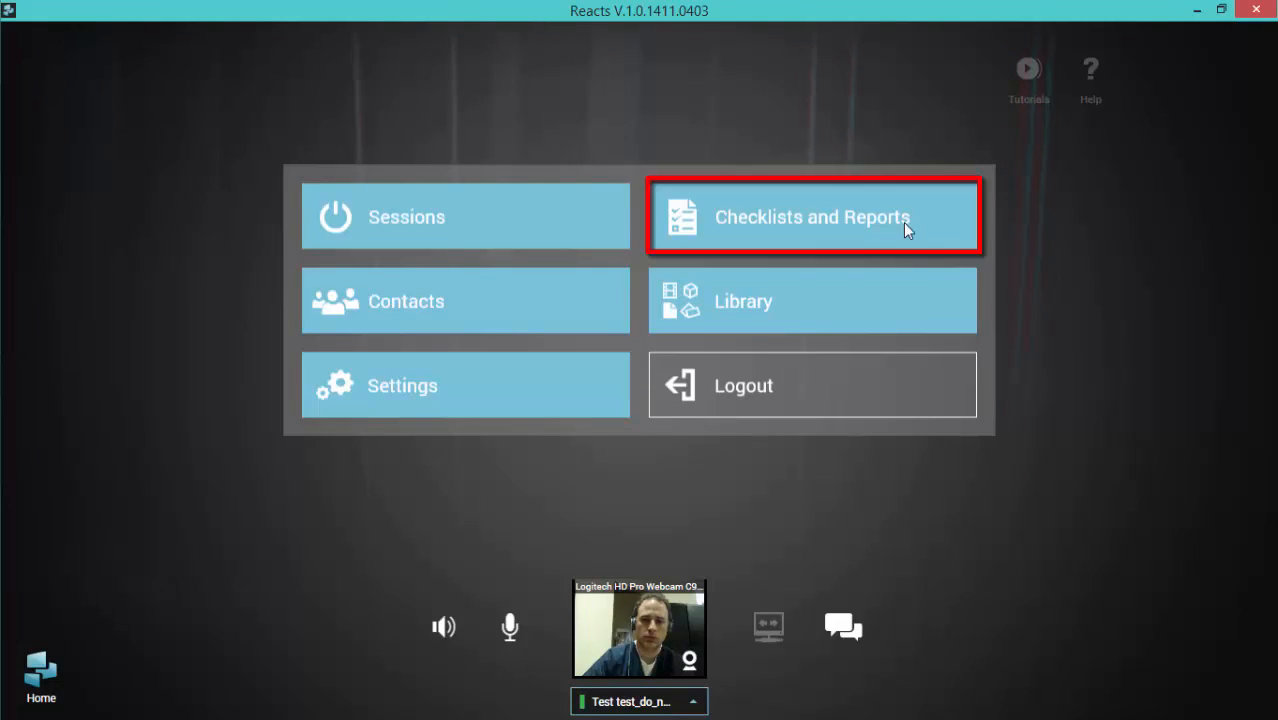
Step: Start a new checklist template in the Checklist and report creator
left_click(829, 217)
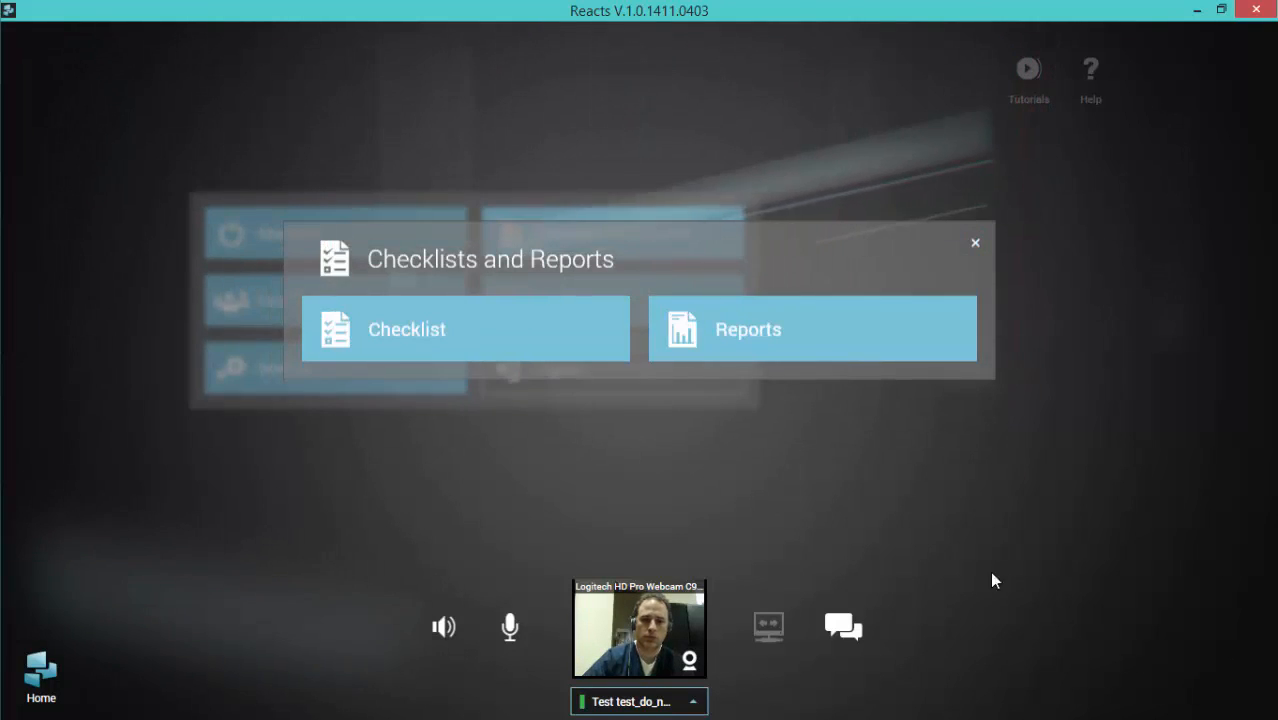
left_click(471, 333)
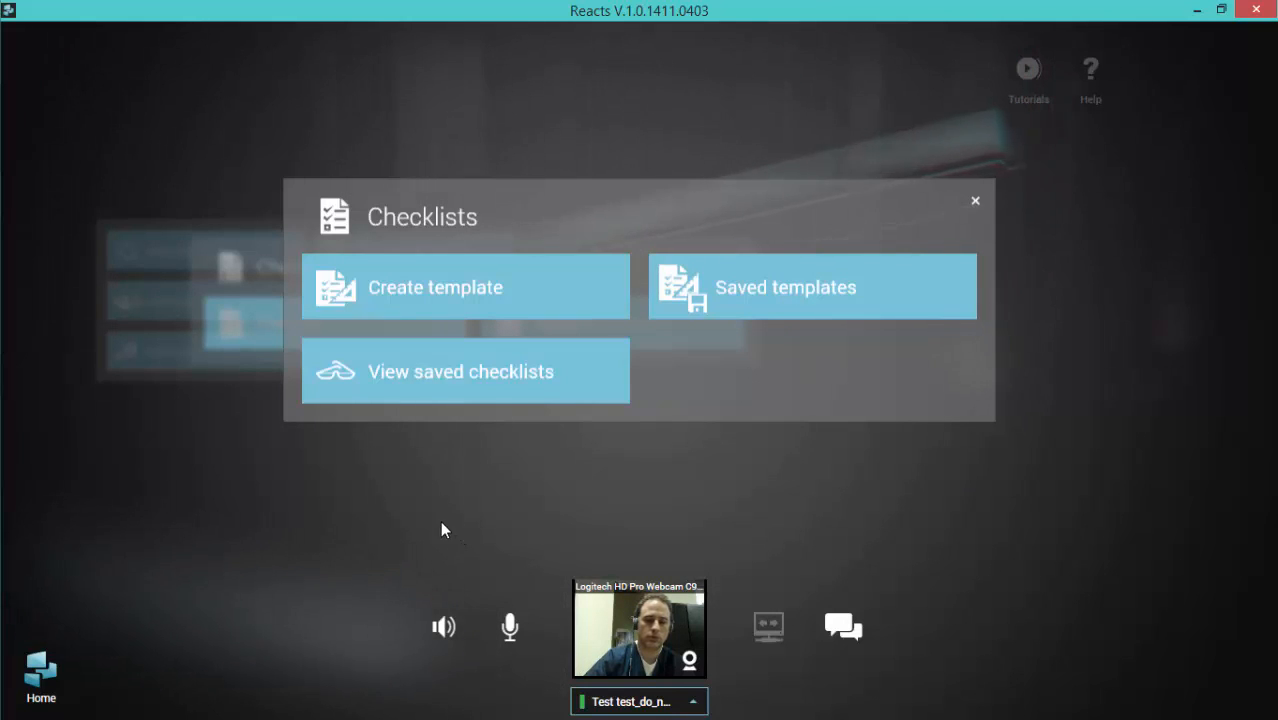
left_click(477, 287)
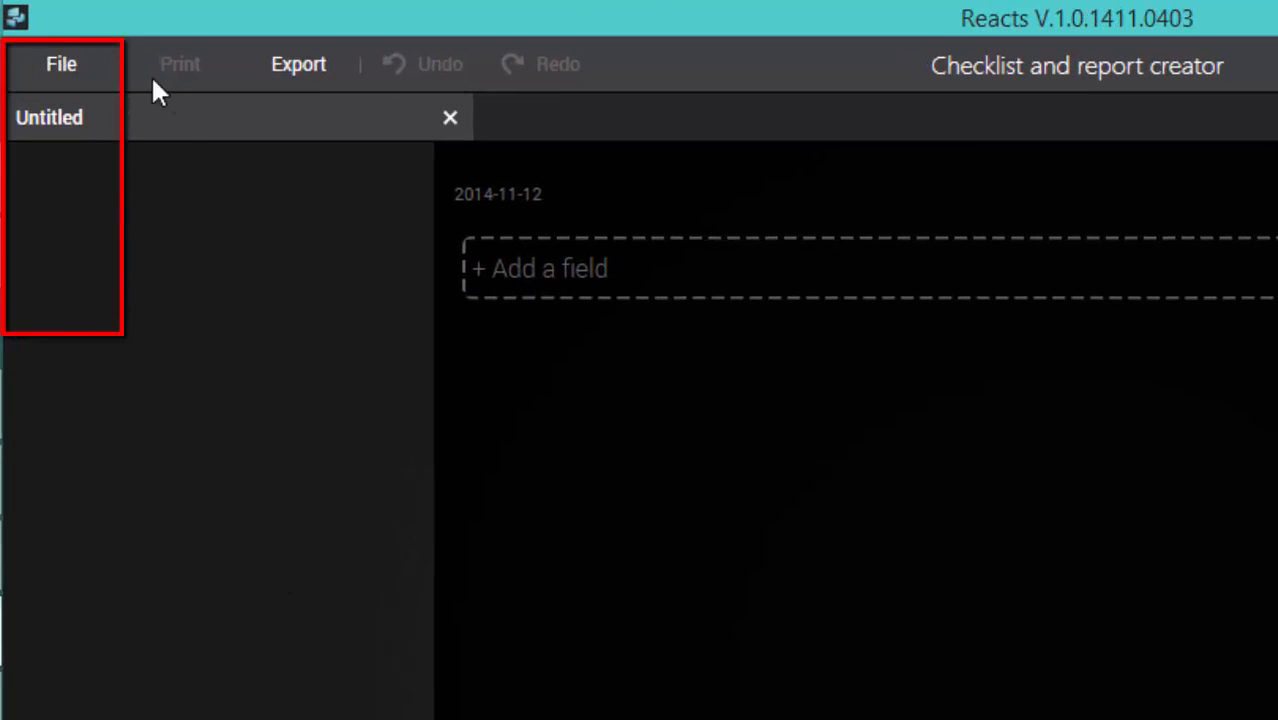
left_click(60, 64)
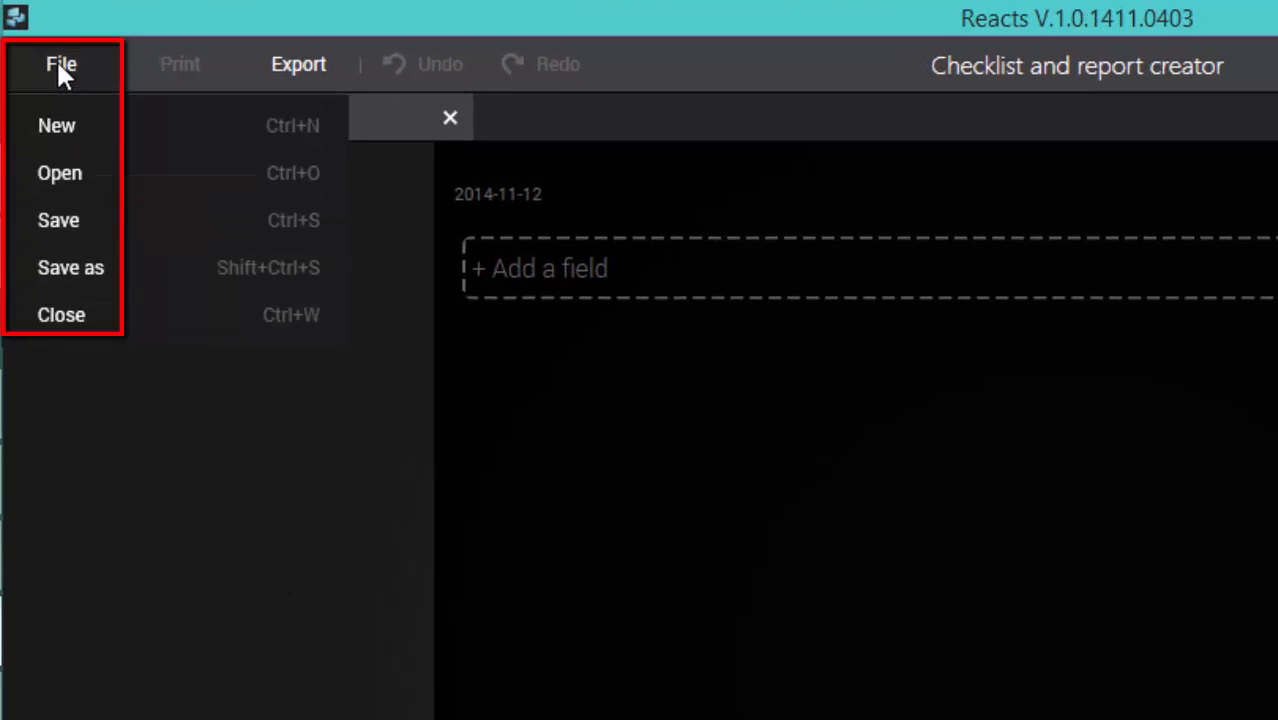
left_click(58, 66)
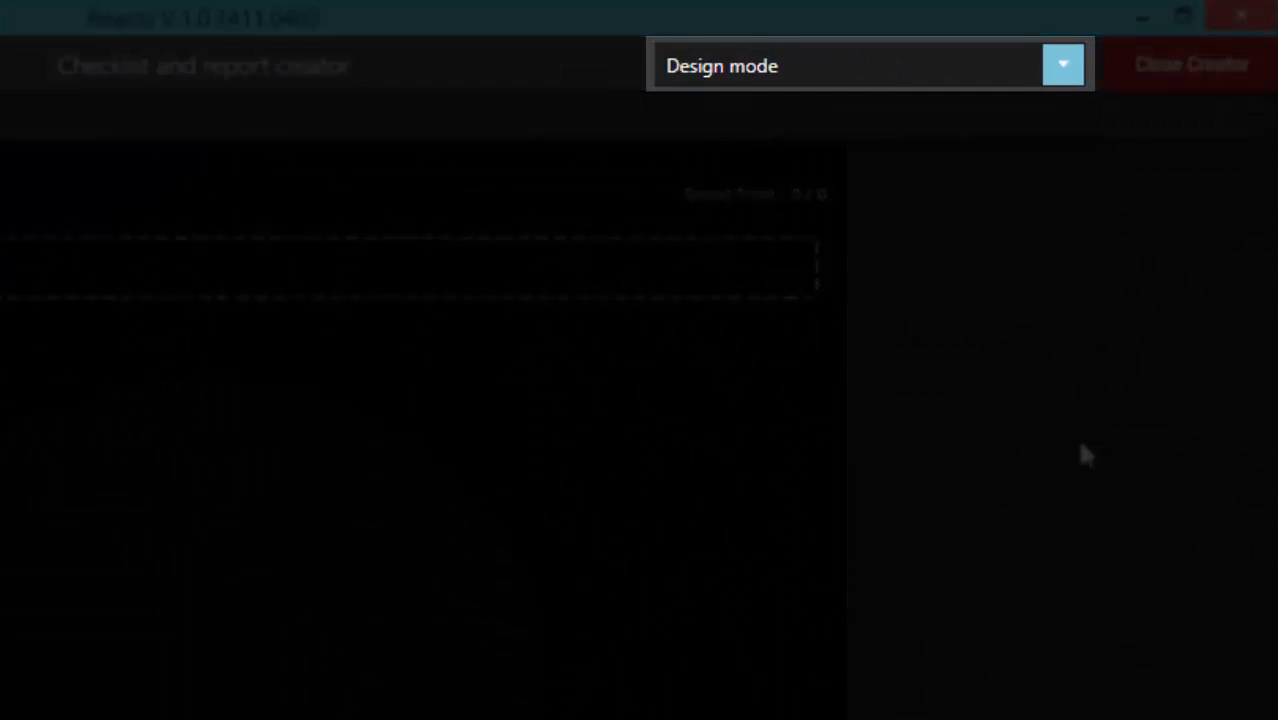
Step: View the empty template in Fill mode and Print mode, and return it to Design mode
left_click(1068, 72)
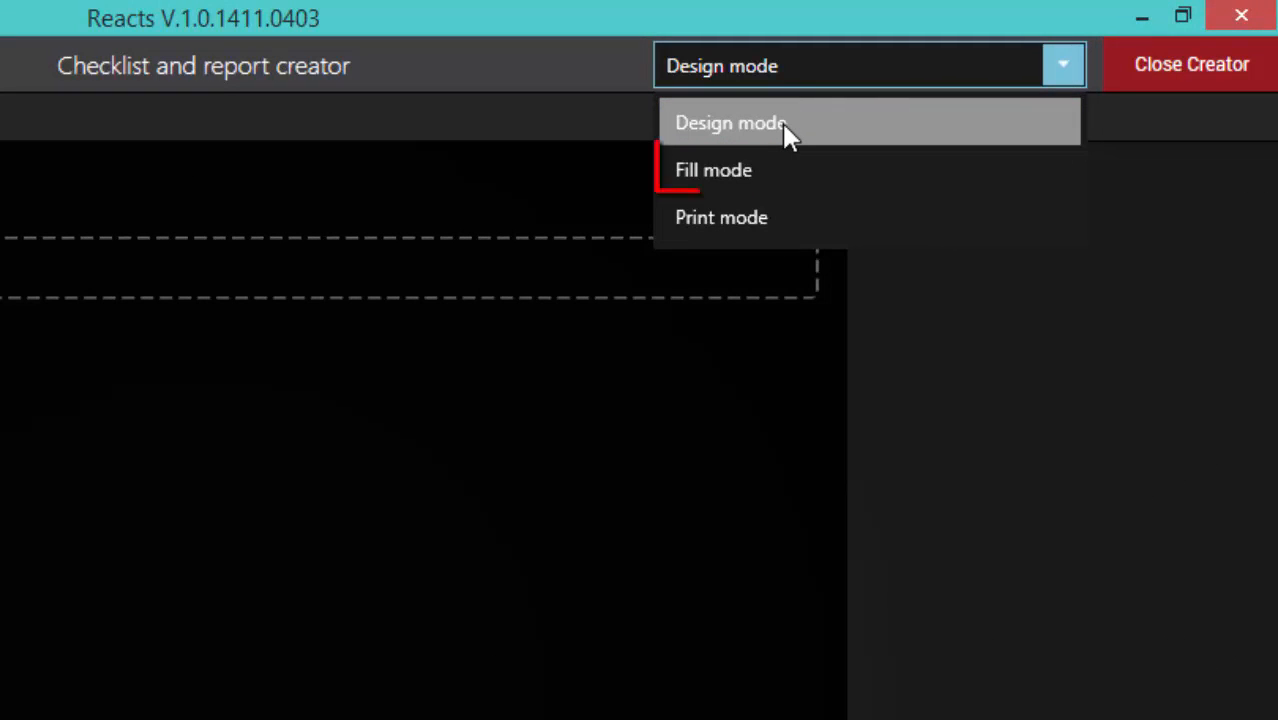
left_click(722, 172)
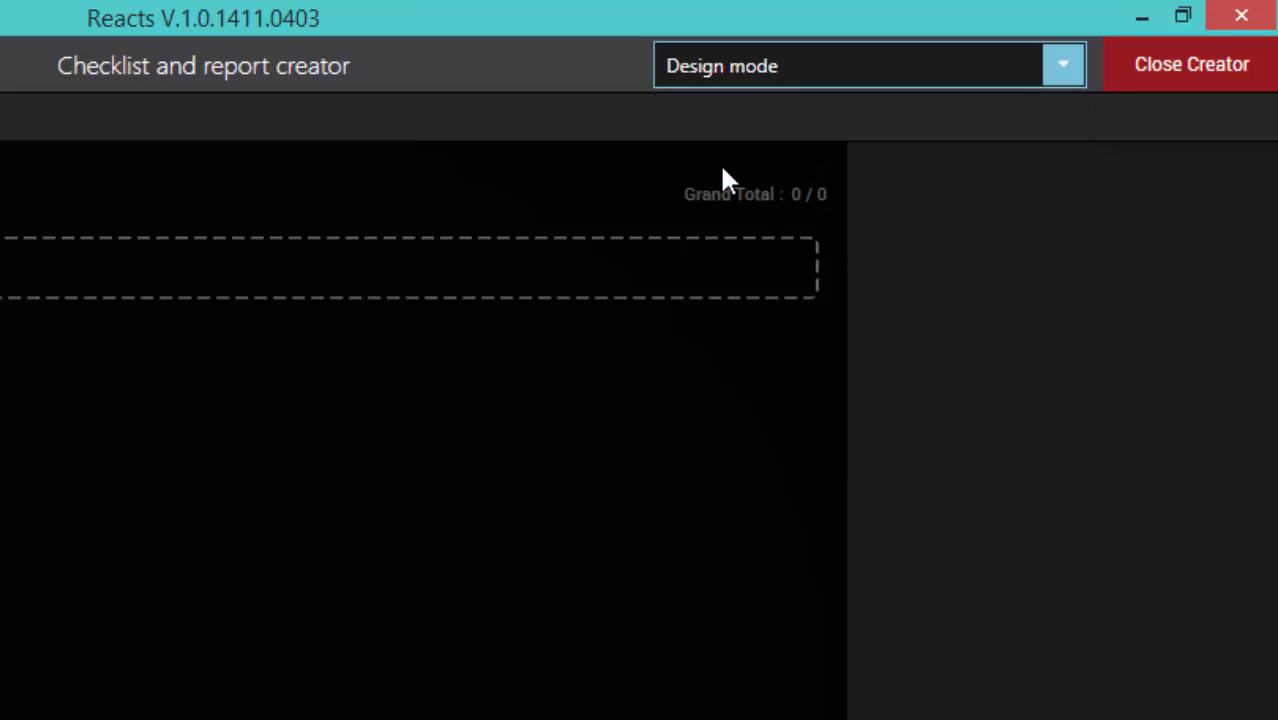
left_click(1063, 68)
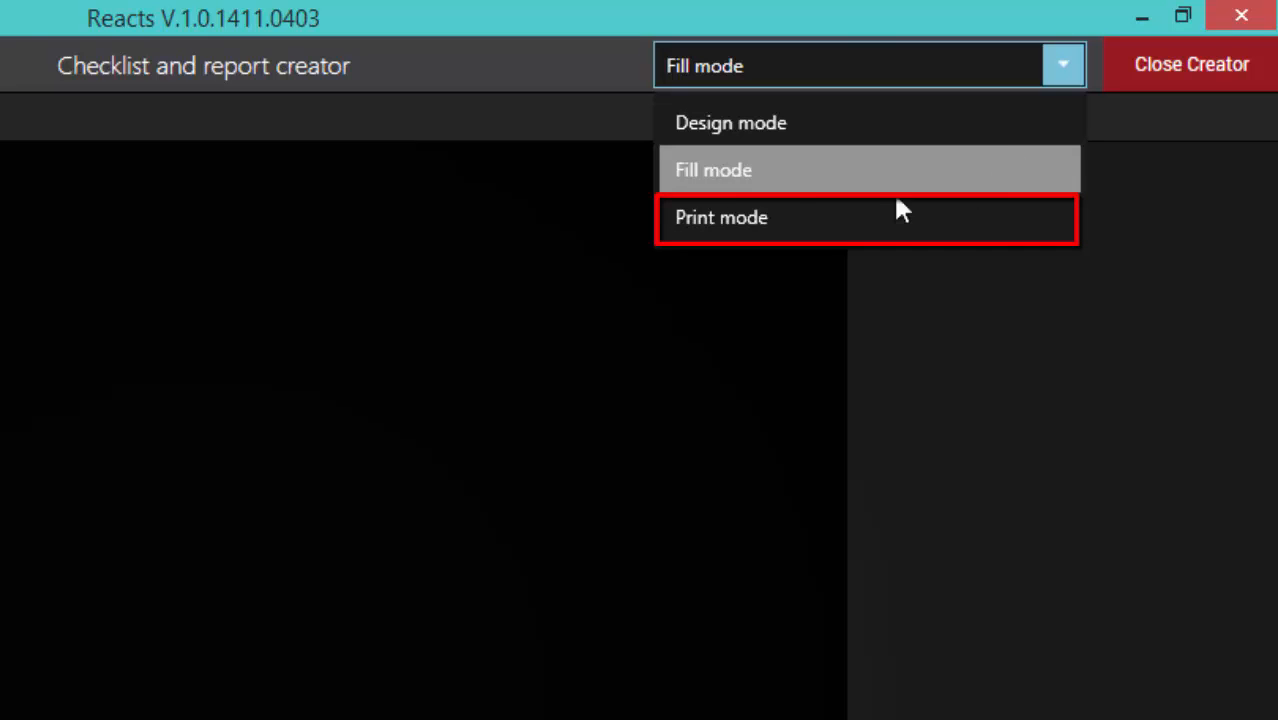
left_click(730, 215)
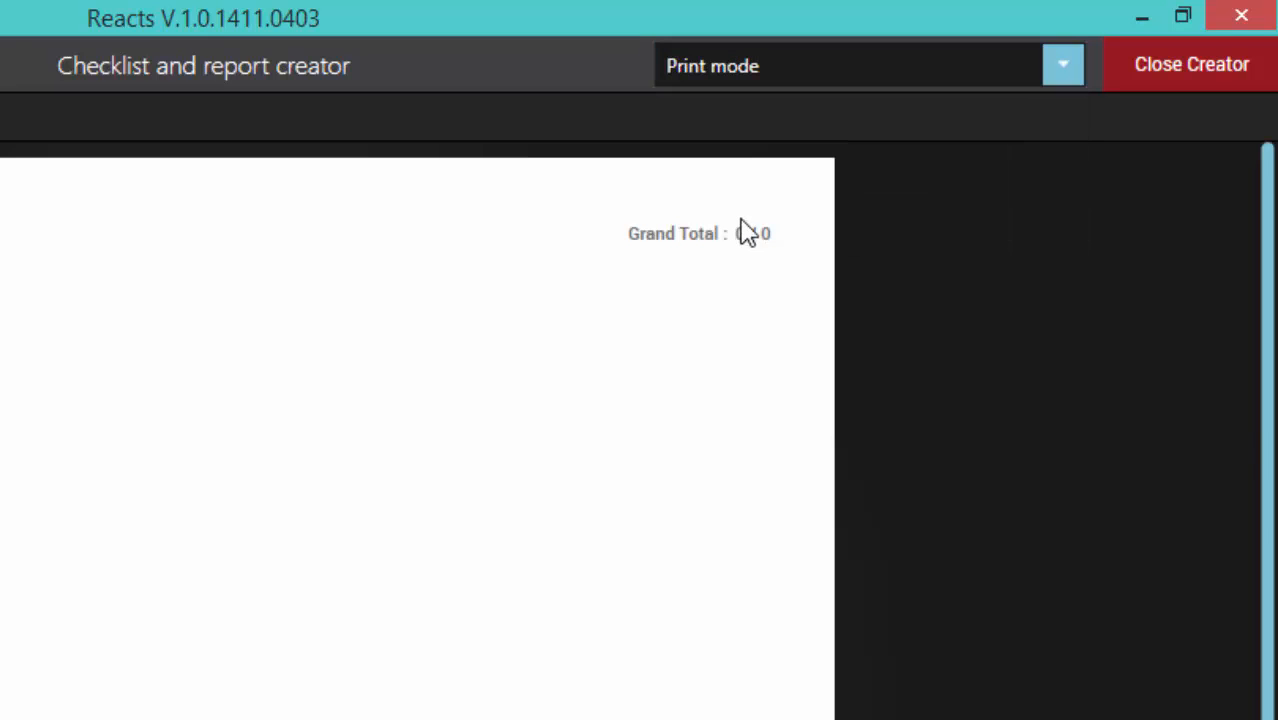
left_click(1062, 68)
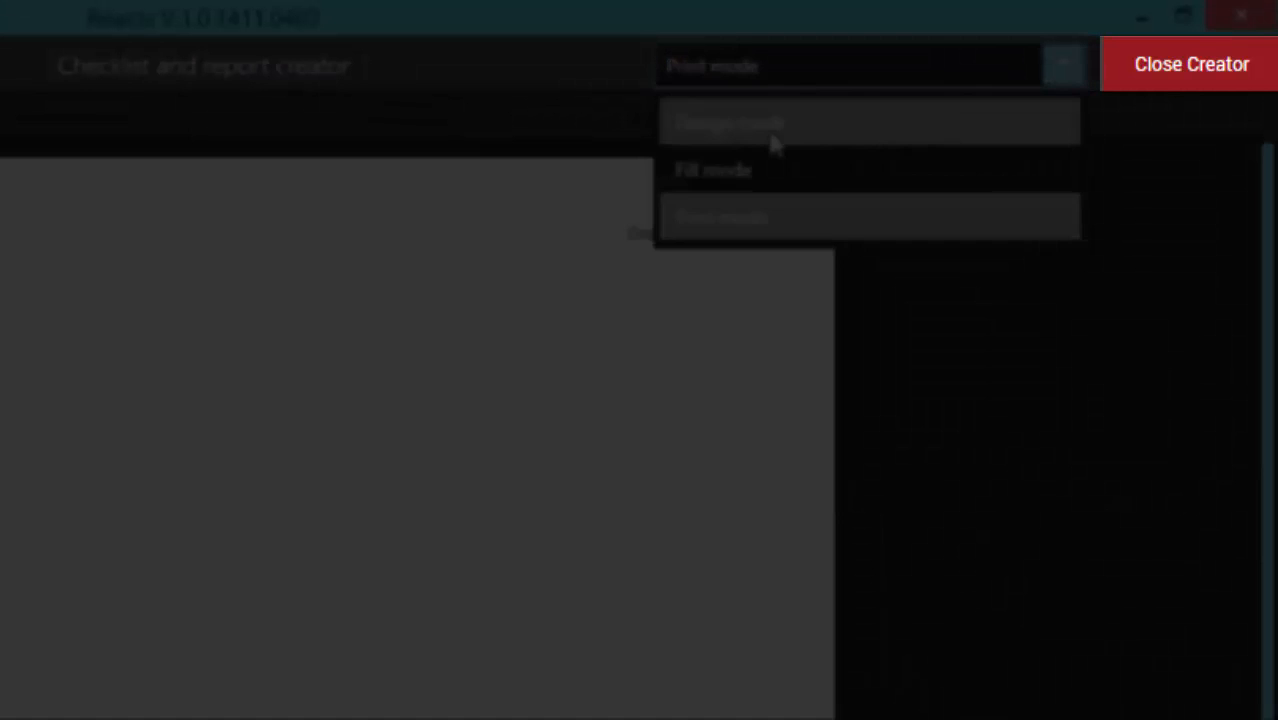
left_click(765, 128)
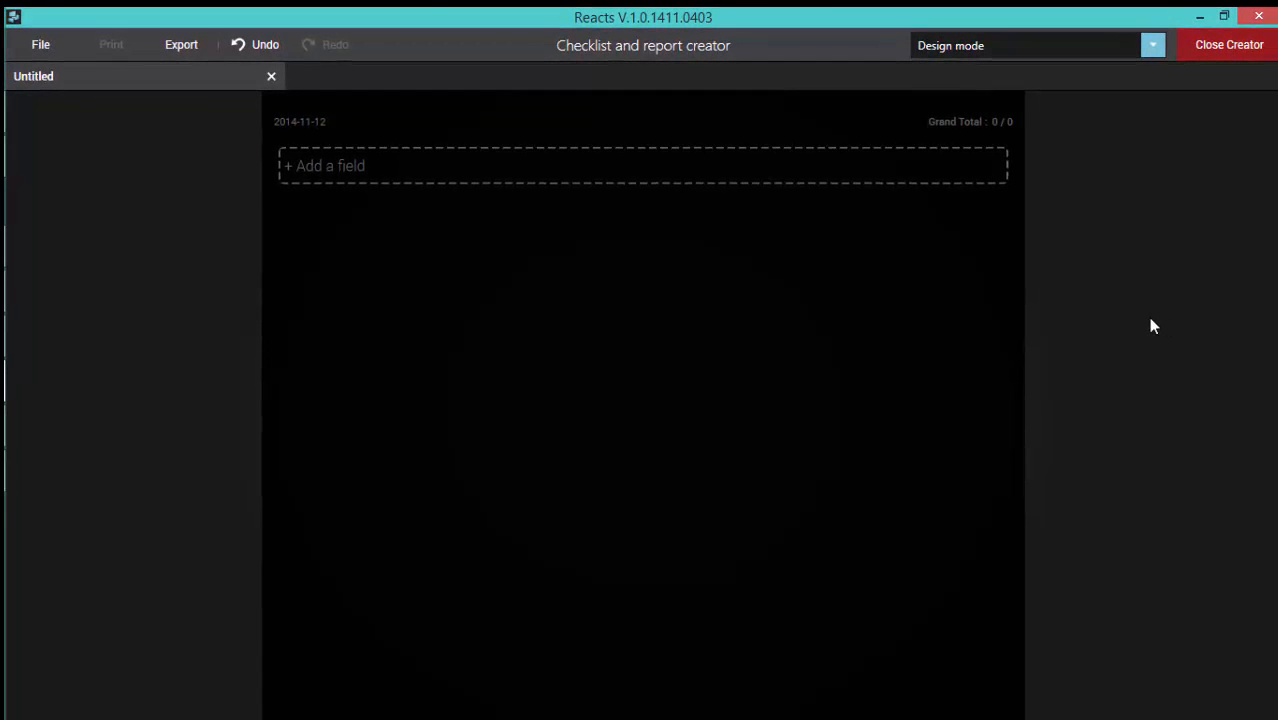
Step: Add a text line field to the template reading "Checklist for bronchoscopy exam"
left_click(355, 166)
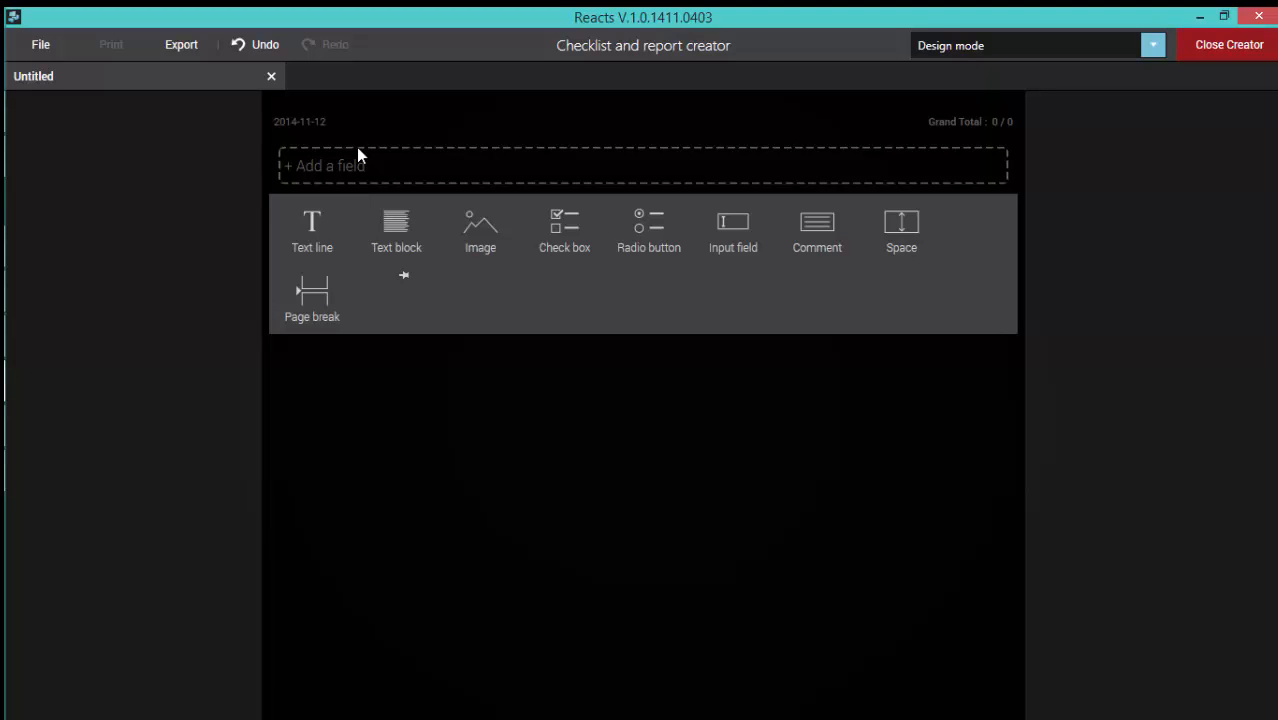
left_click(355, 149)
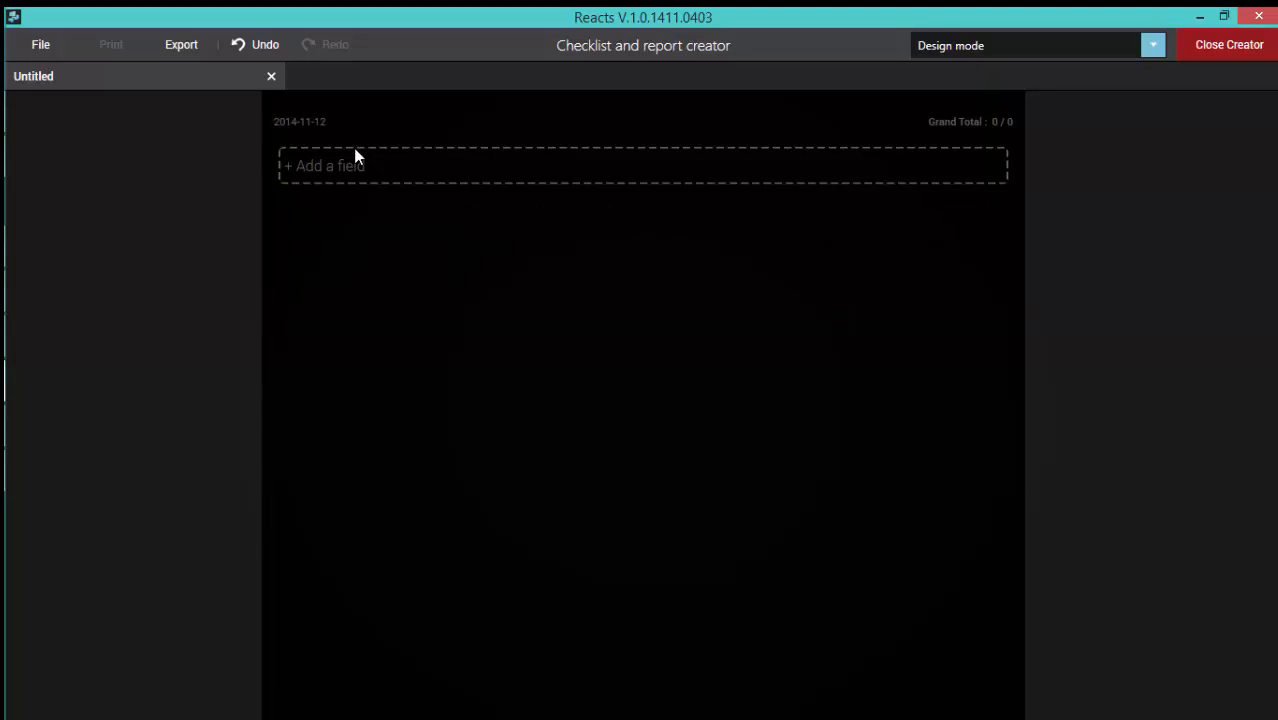
left_click(354, 150)
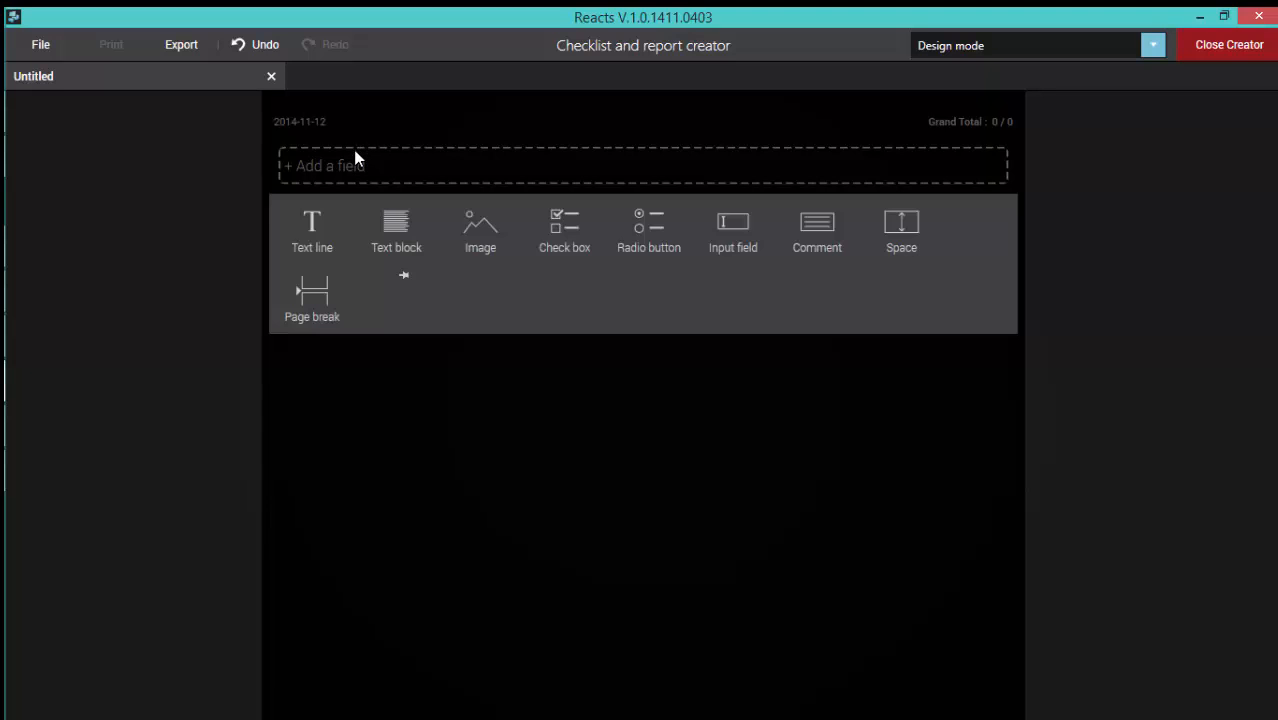
left_click(300, 228)
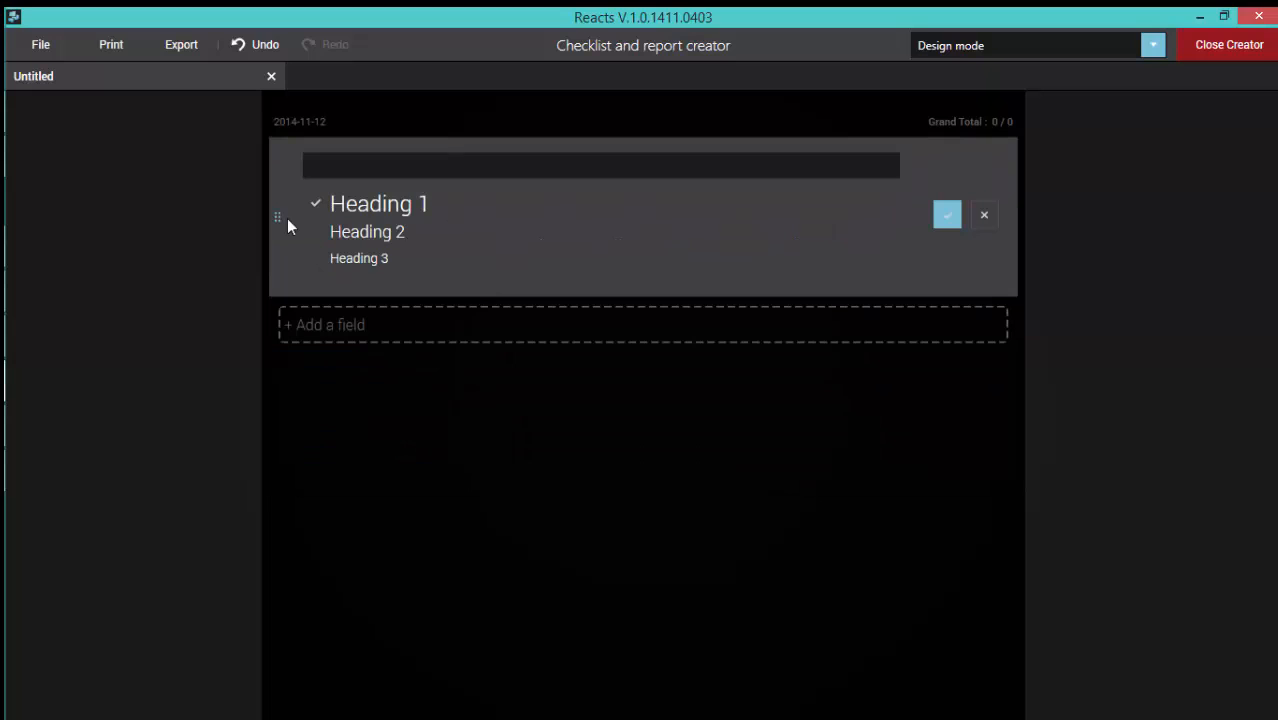
type("Checklist ")
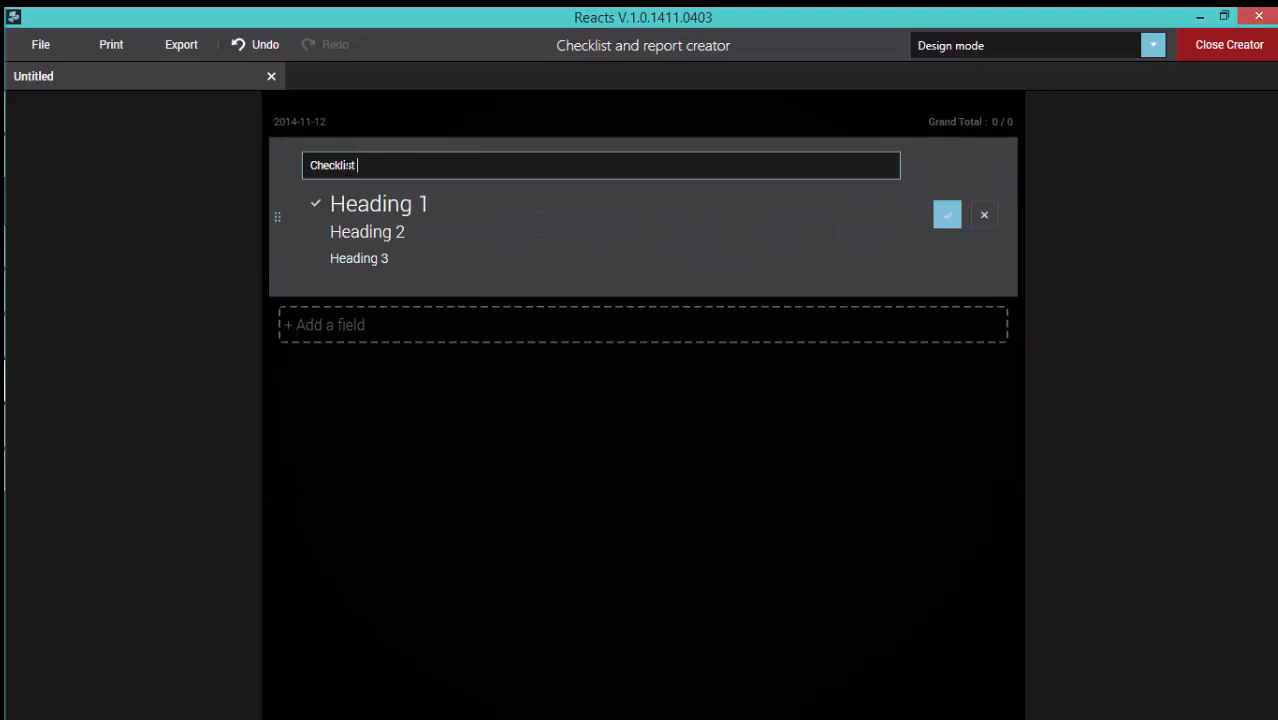
type("for bron")
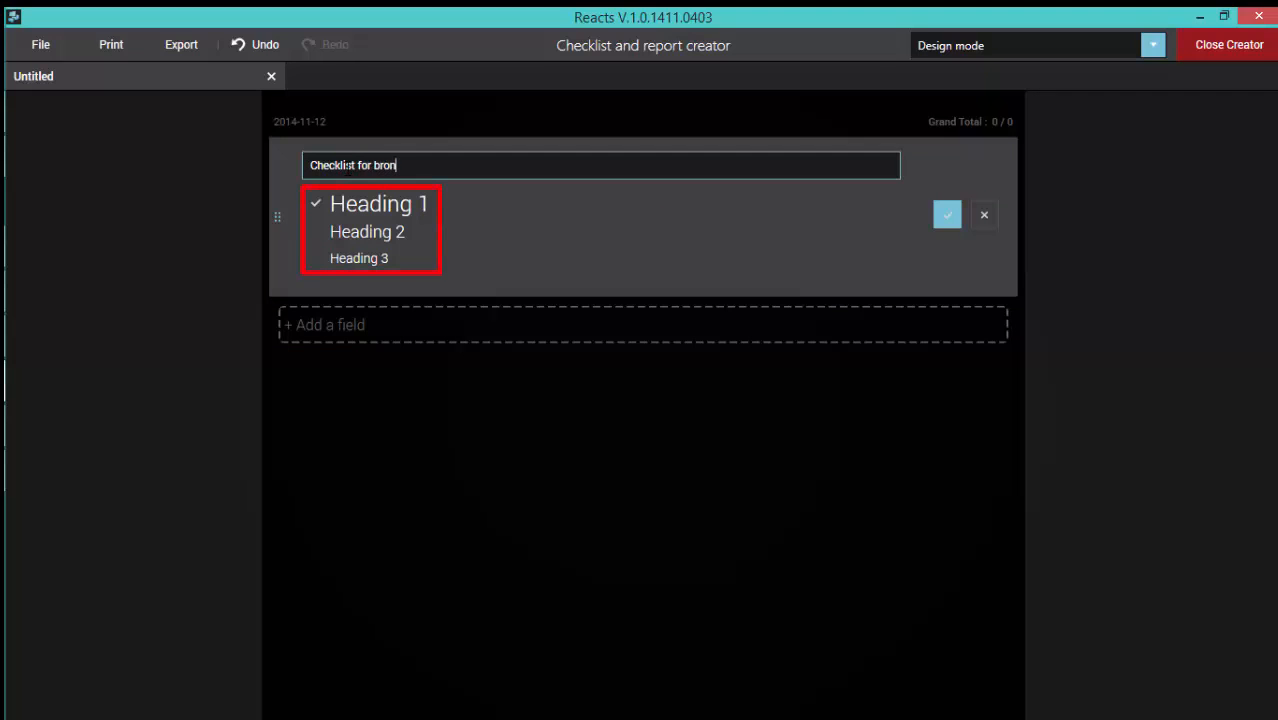
type("choscopy exam")
Step: Try the smaller heading styles on the title line, set it to Heading 1 and accept the field
left_click(366, 221)
left_click(378, 257)
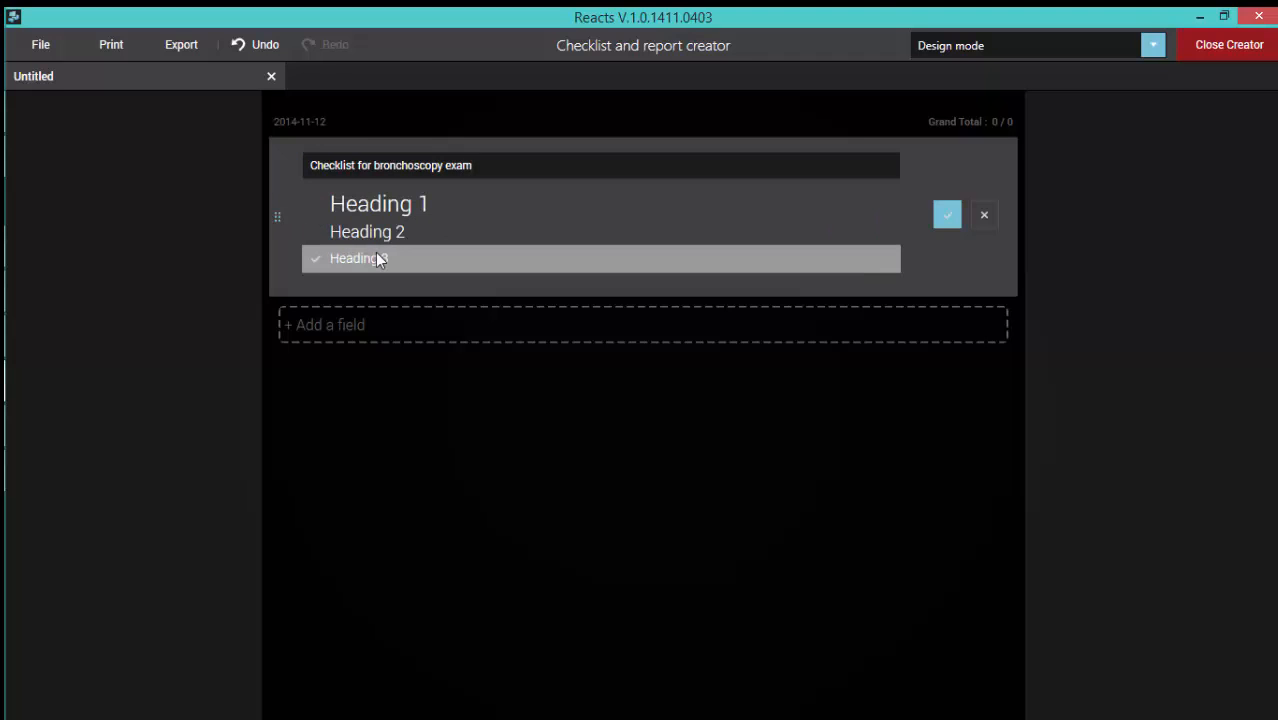
left_click(380, 211)
left_click(950, 215)
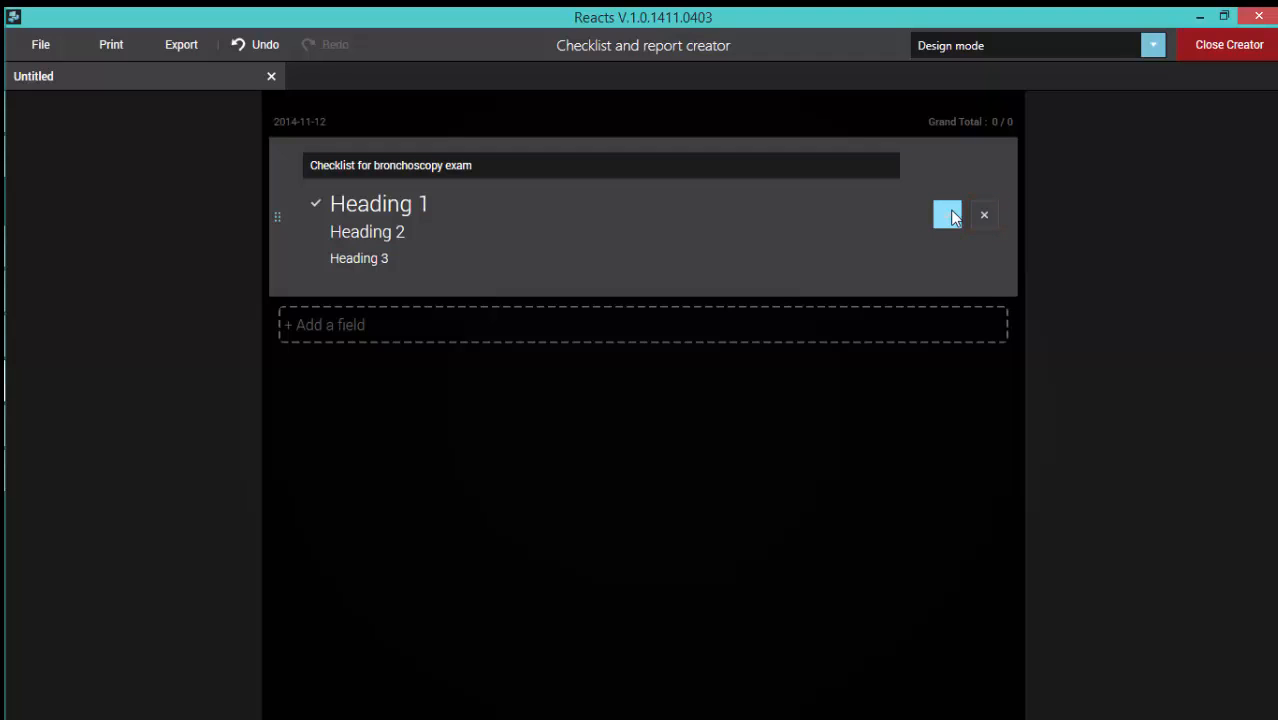
left_click(949, 216)
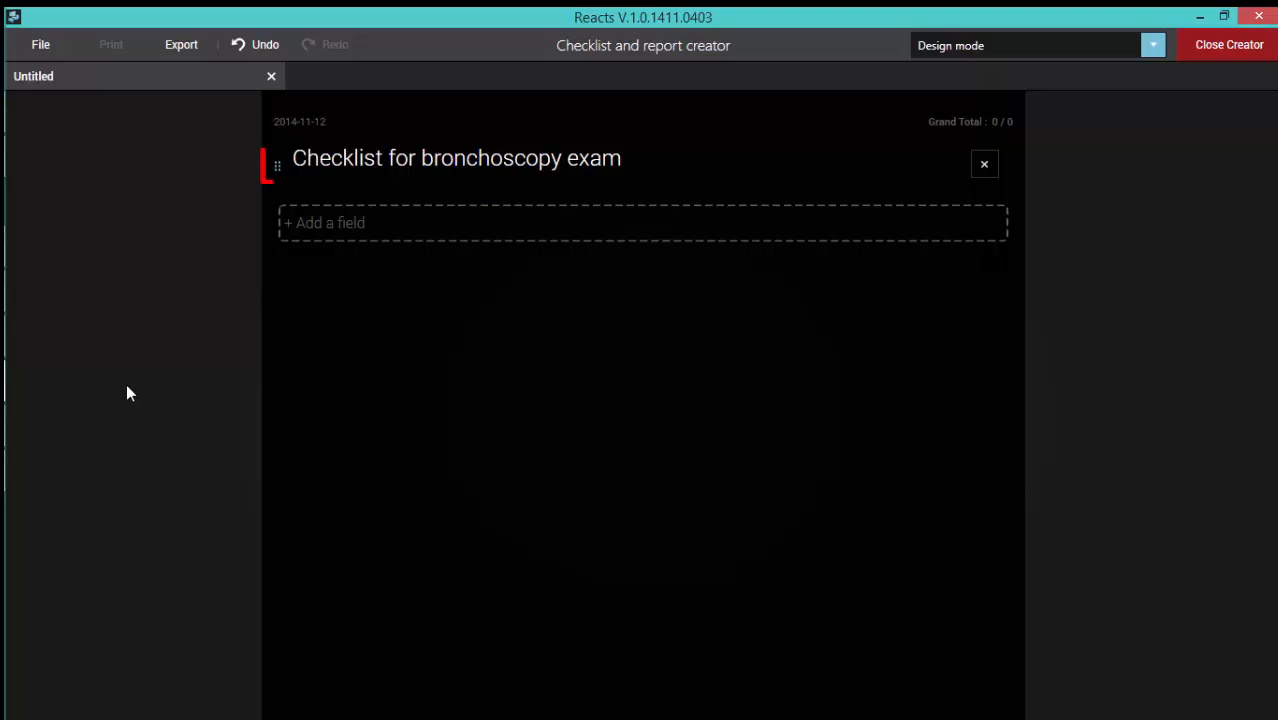
Step: Add a text block below the title and paste the paragraph beginning "Monitoring, precautions and complications during a bronchoscopy is essential."
left_click(278, 171)
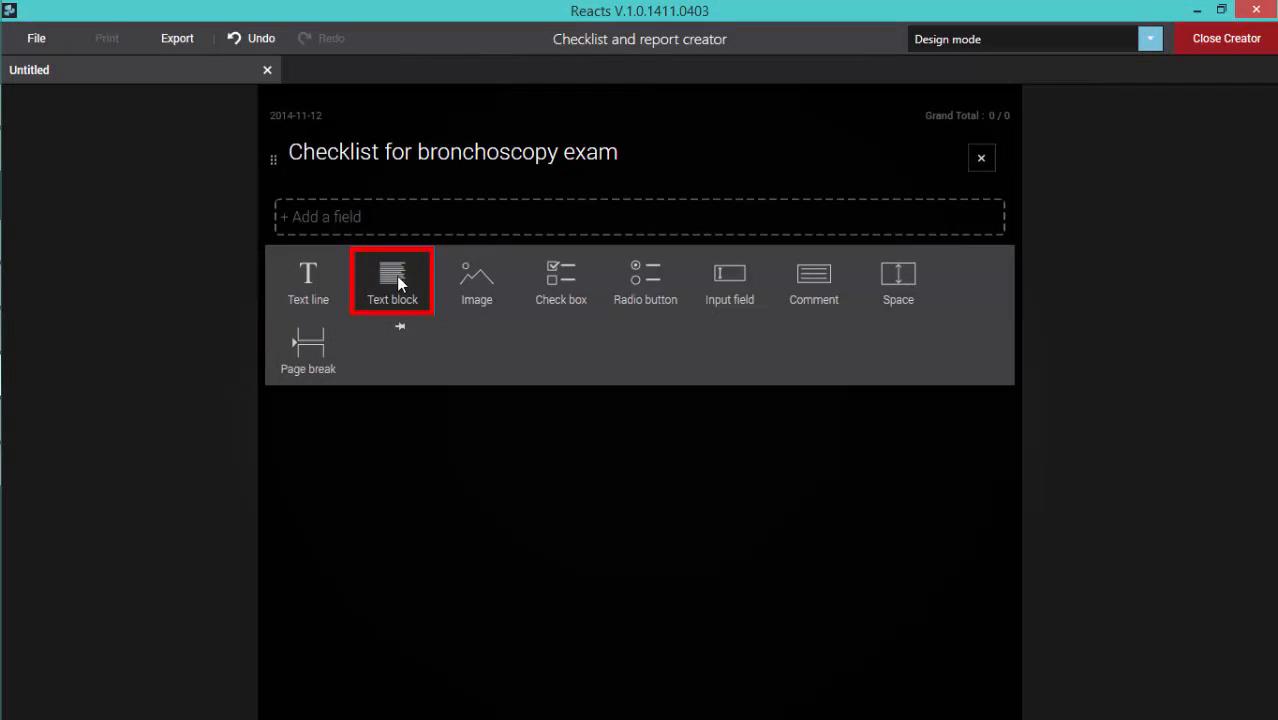
left_click(396, 280)
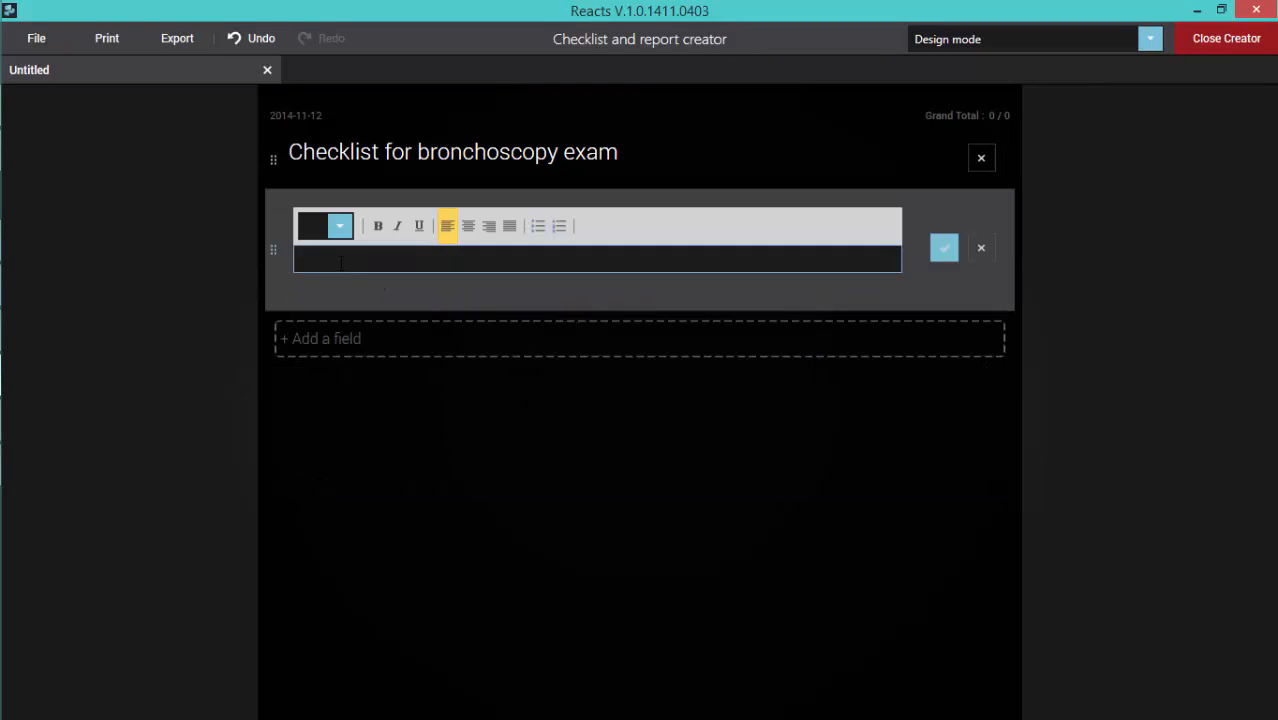
right_click(331, 261)
left_click(385, 314)
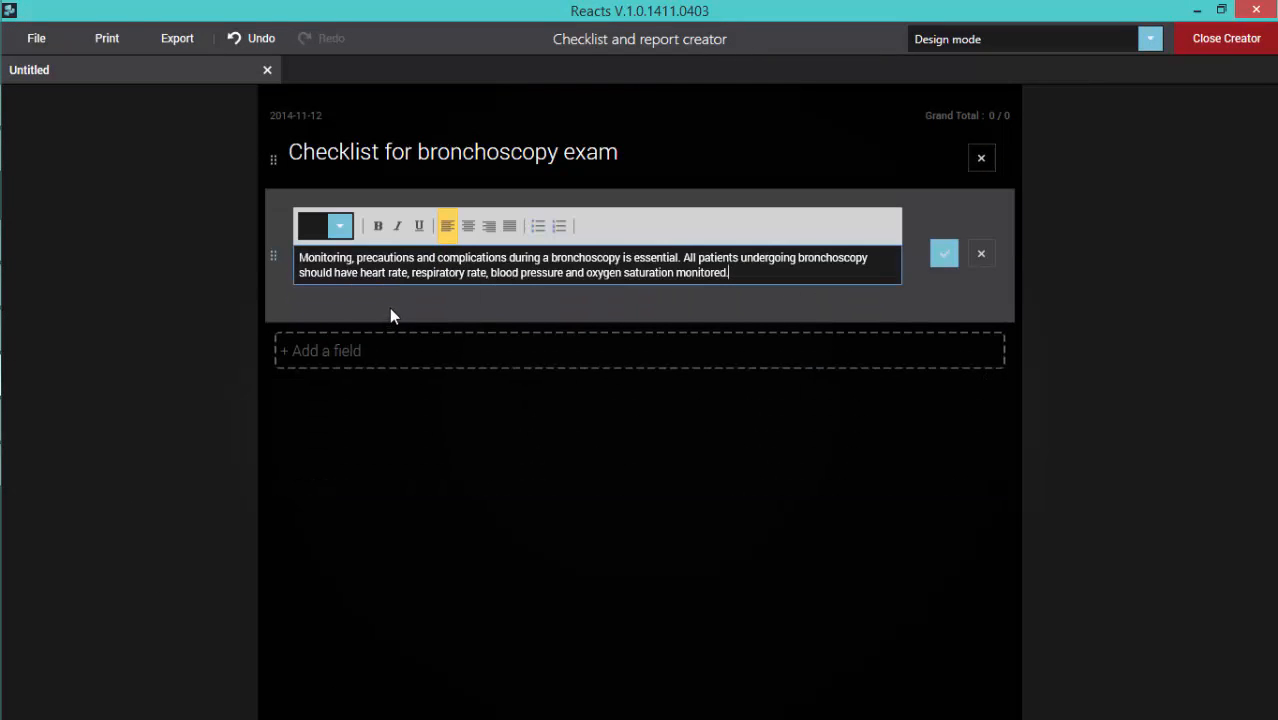
left_click(456, 342)
left_click(341, 225)
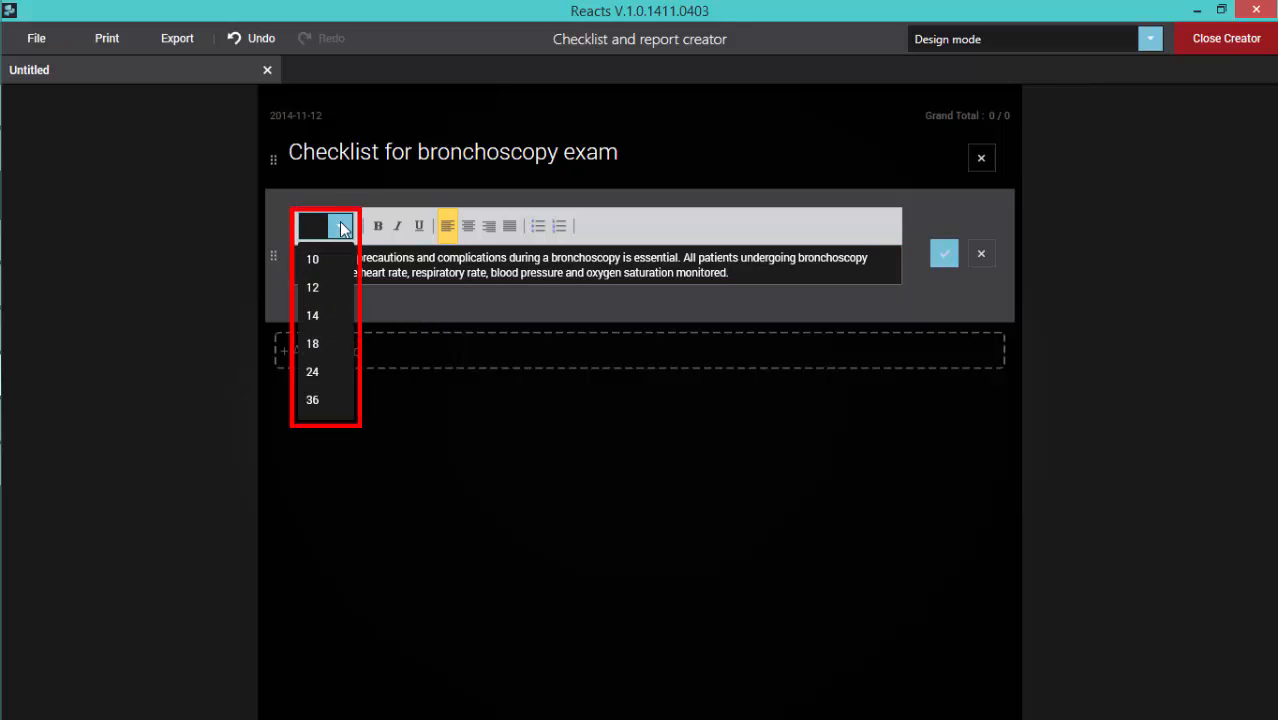
left_click(341, 223)
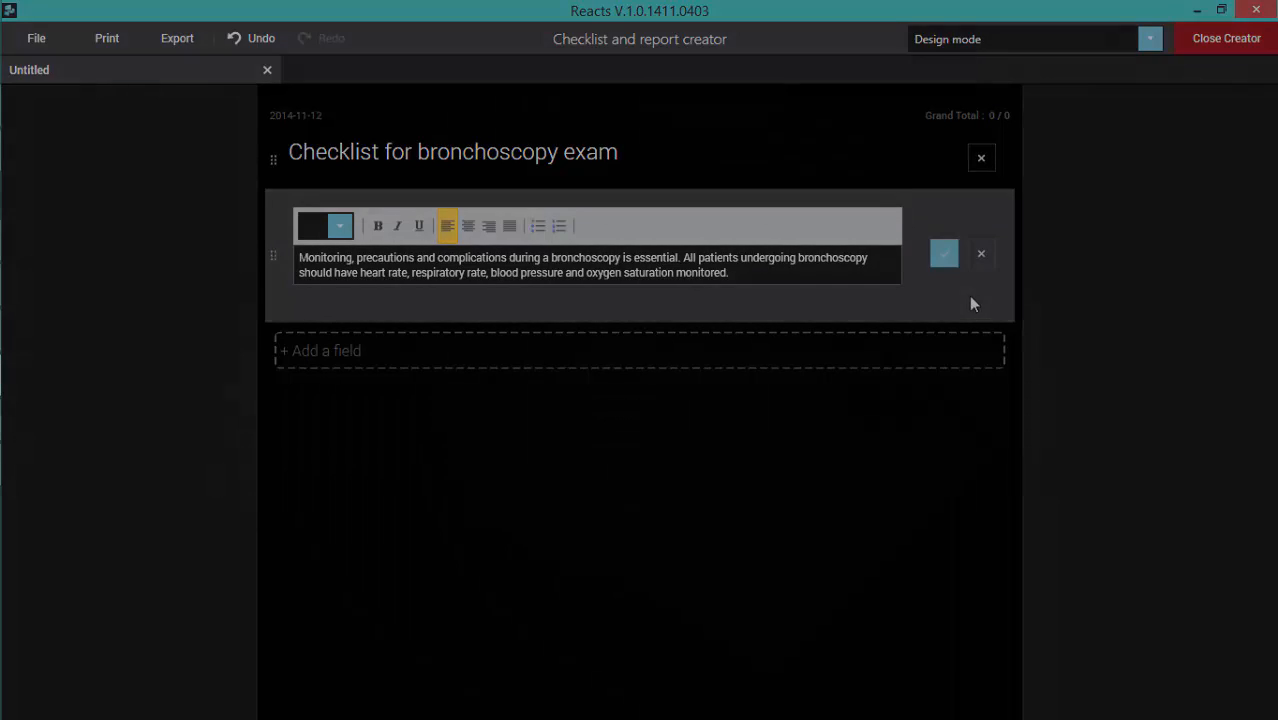
Step: Add an image field below the text block and load the "Normal airway" picture from the Pictures folder
left_click(478, 350)
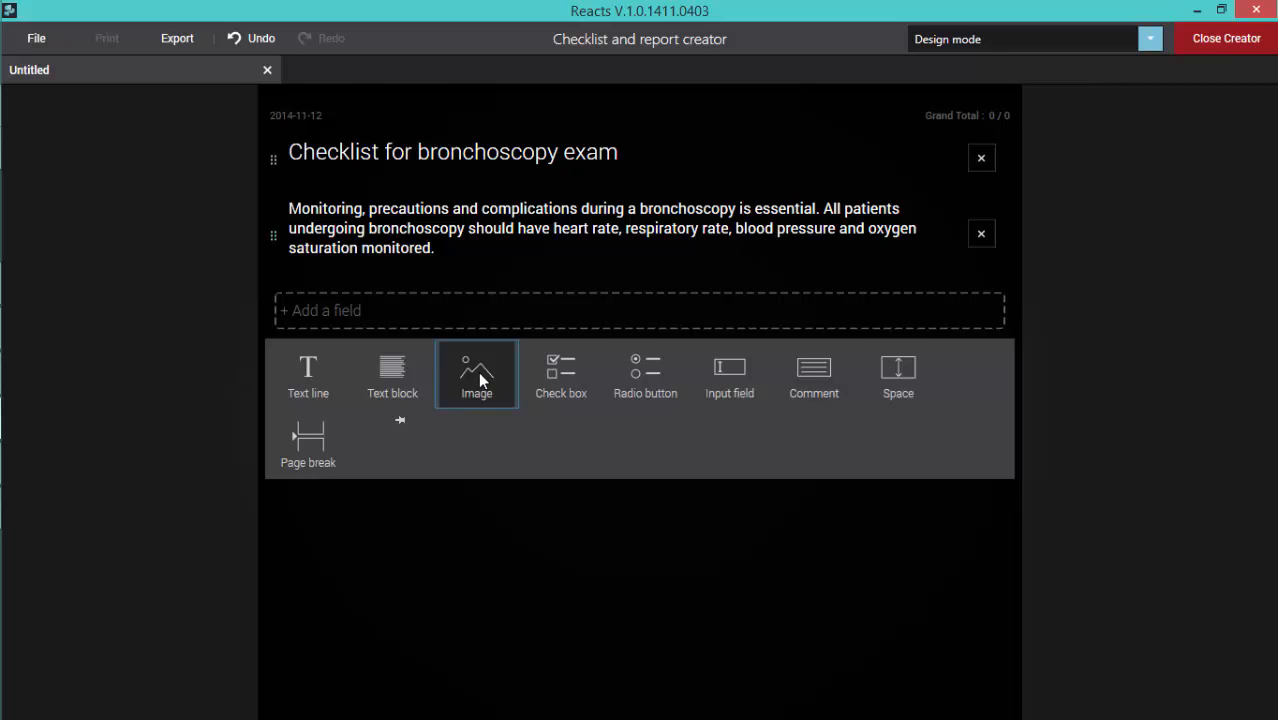
left_click(478, 371)
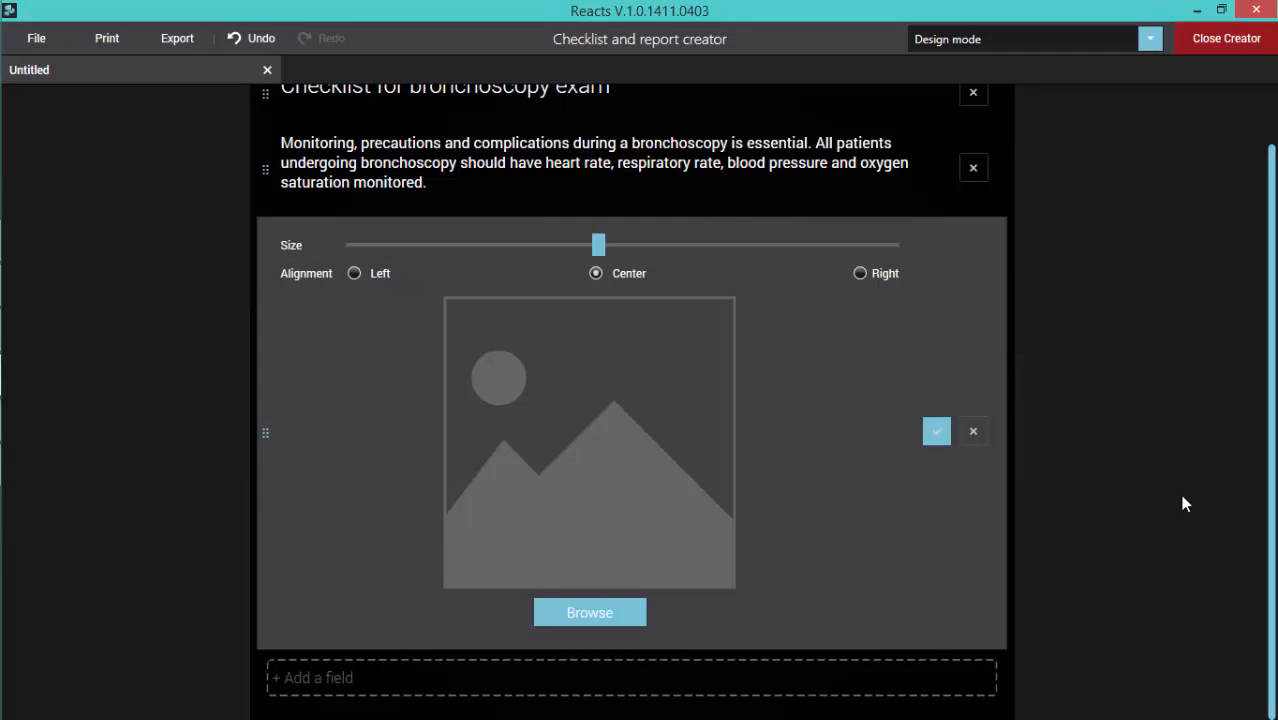
left_click(604, 615)
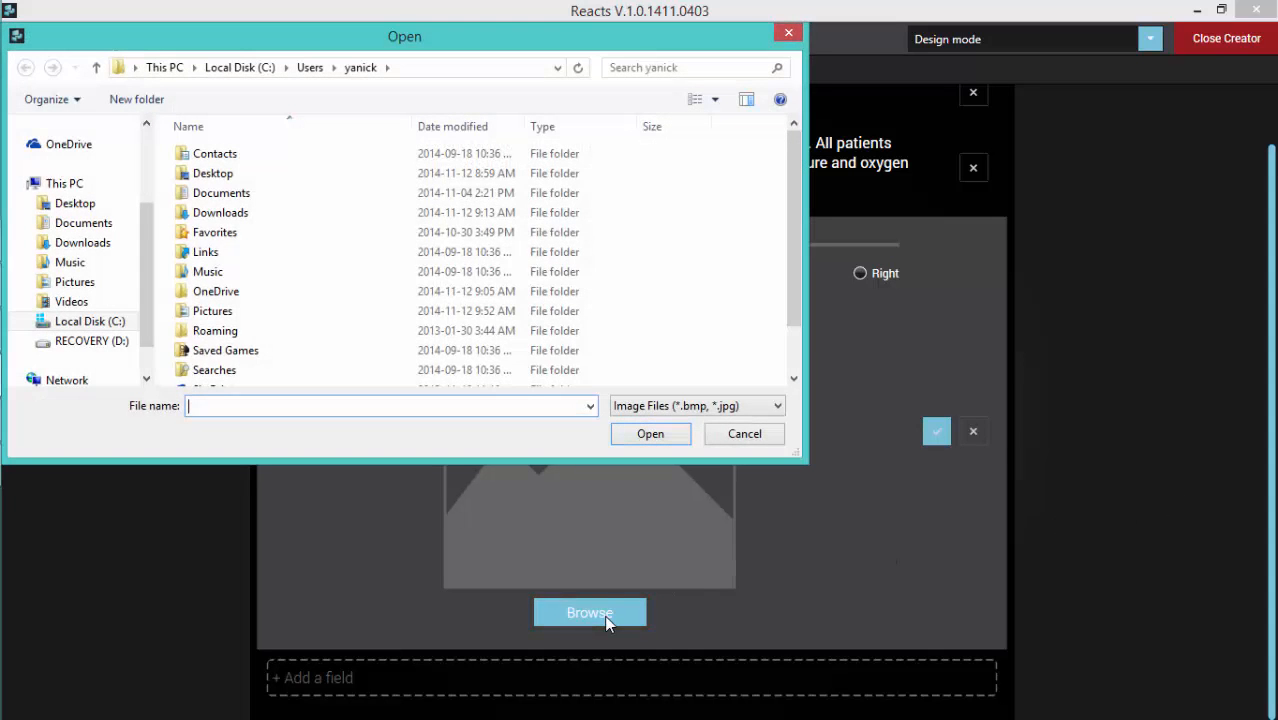
left_click(68, 286)
left_click(231, 270)
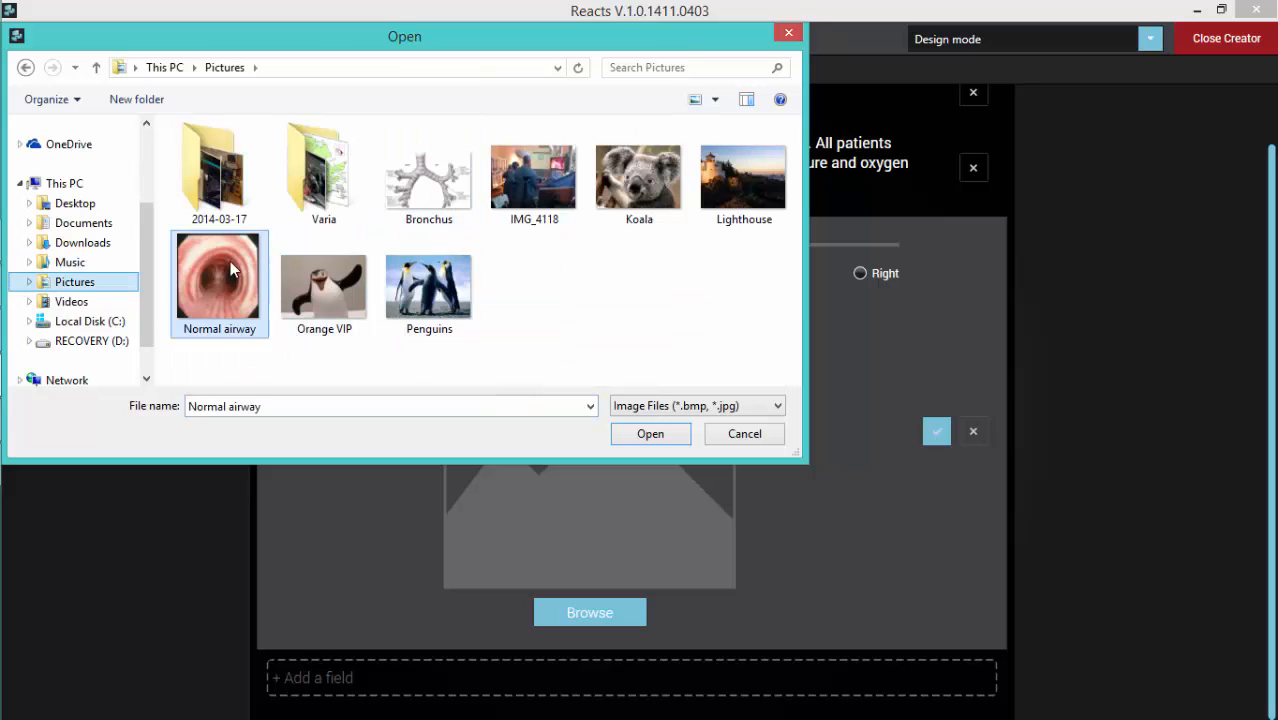
left_click(652, 433)
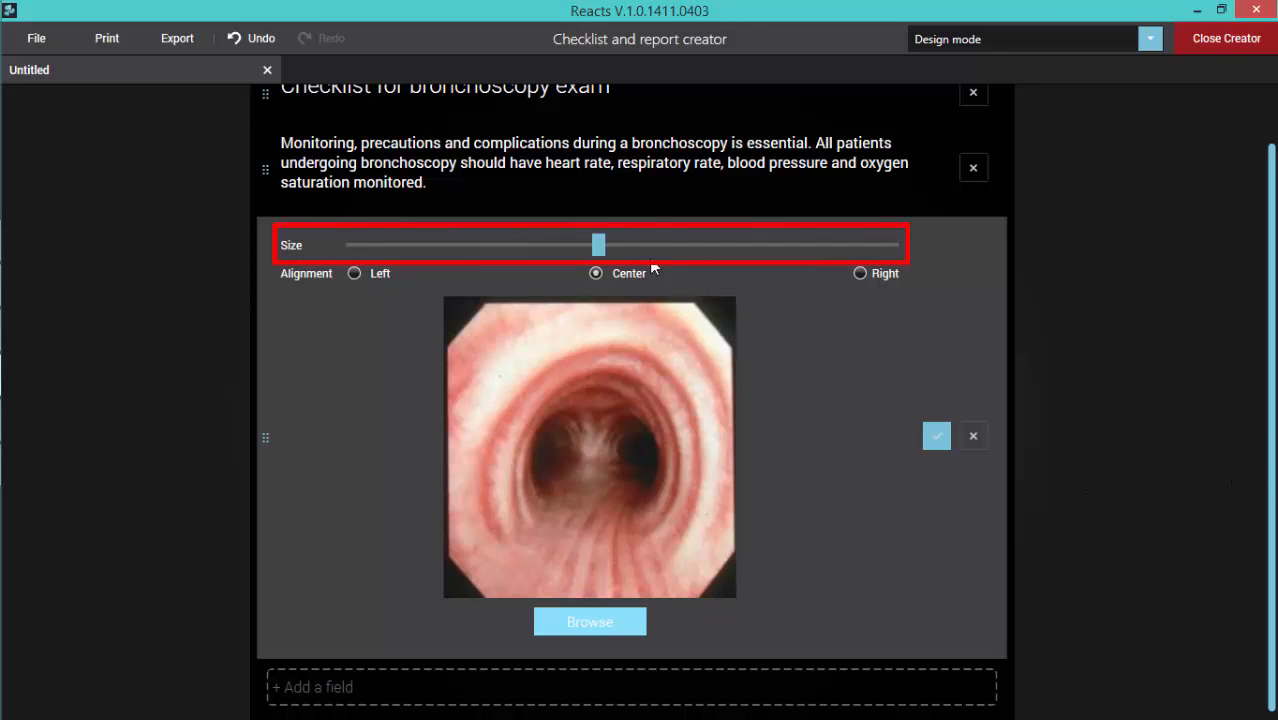
Step: Reduce the airway image's size, try its alignment options, set it to Left and accept the field
mouse_move(600, 245)
left_mouse_down()
mouse_move(491, 262)
mouse_move(656, 274)
mouse_move(824, 260)
mouse_move(548, 271)
left_mouse_up()
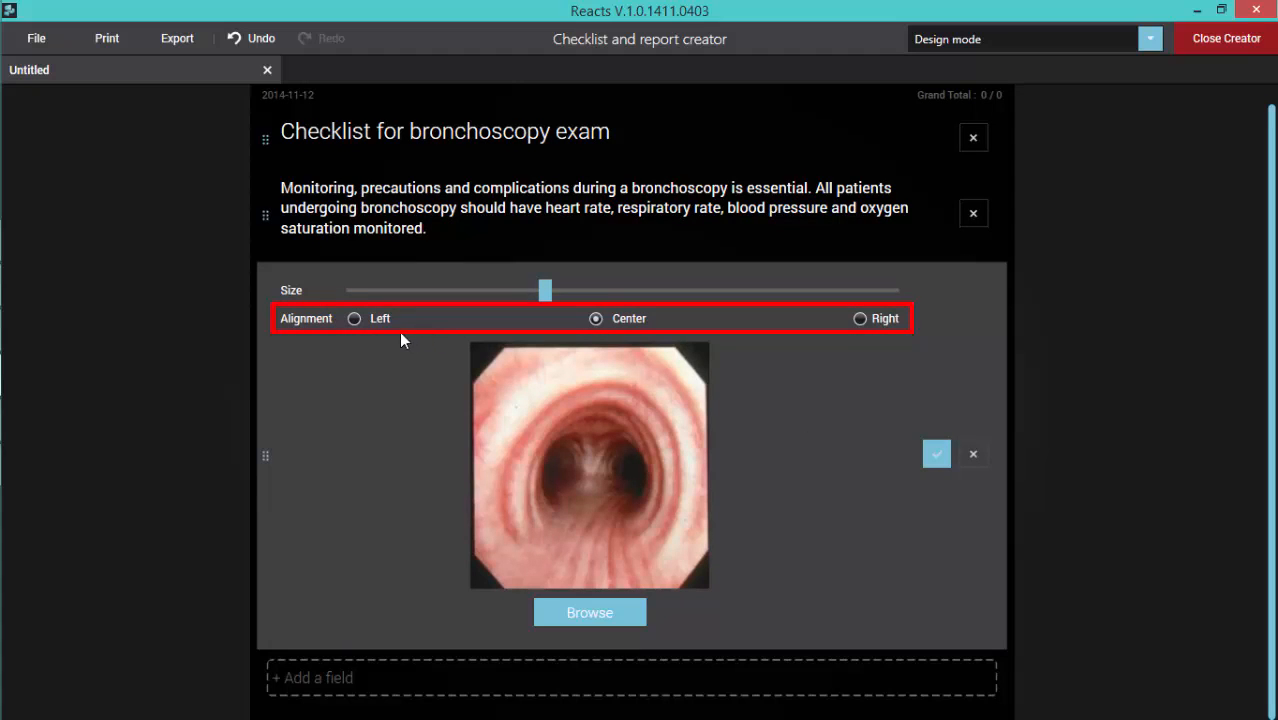
left_click(354, 319)
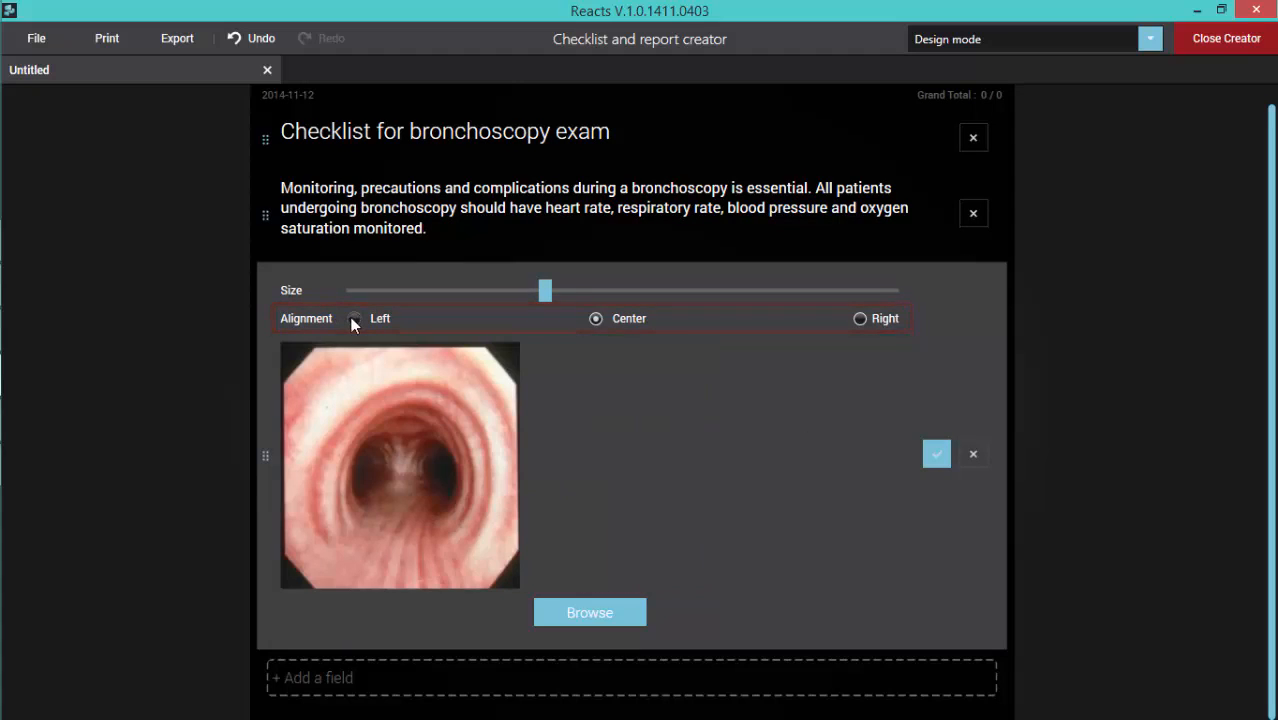
left_click(593, 318)
left_click(862, 318)
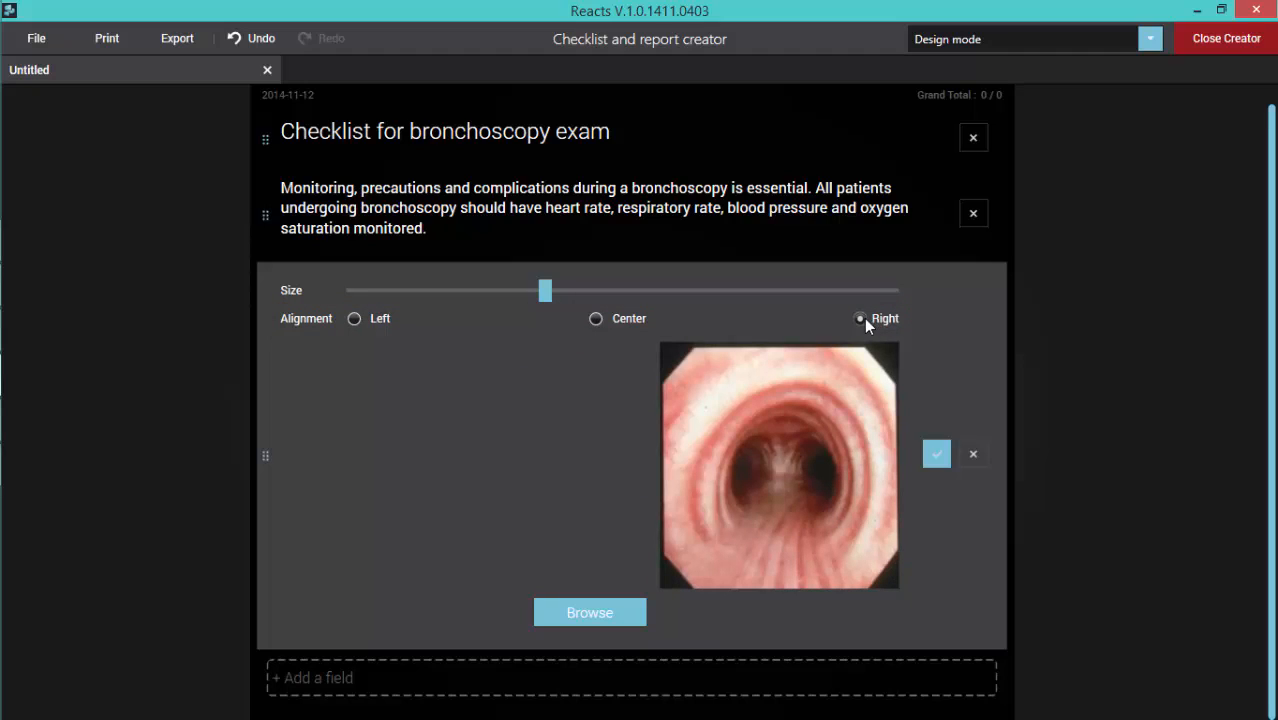
left_click(354, 319)
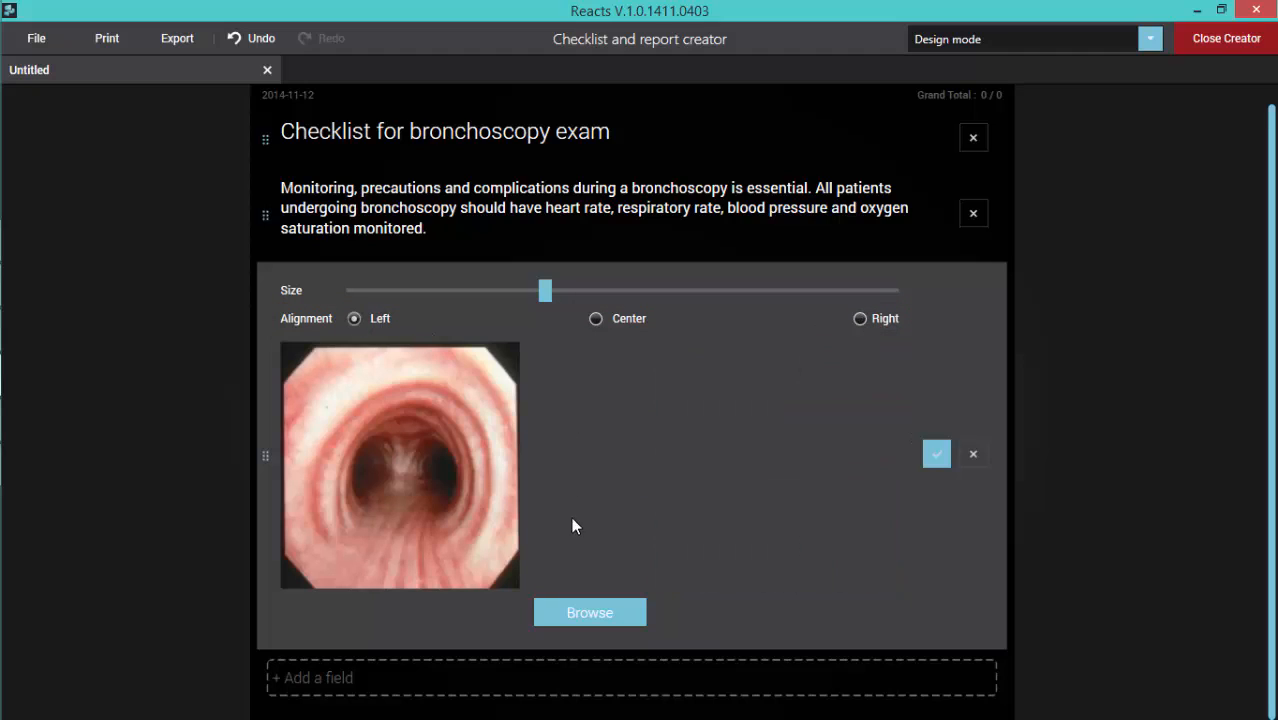
left_click(936, 456)
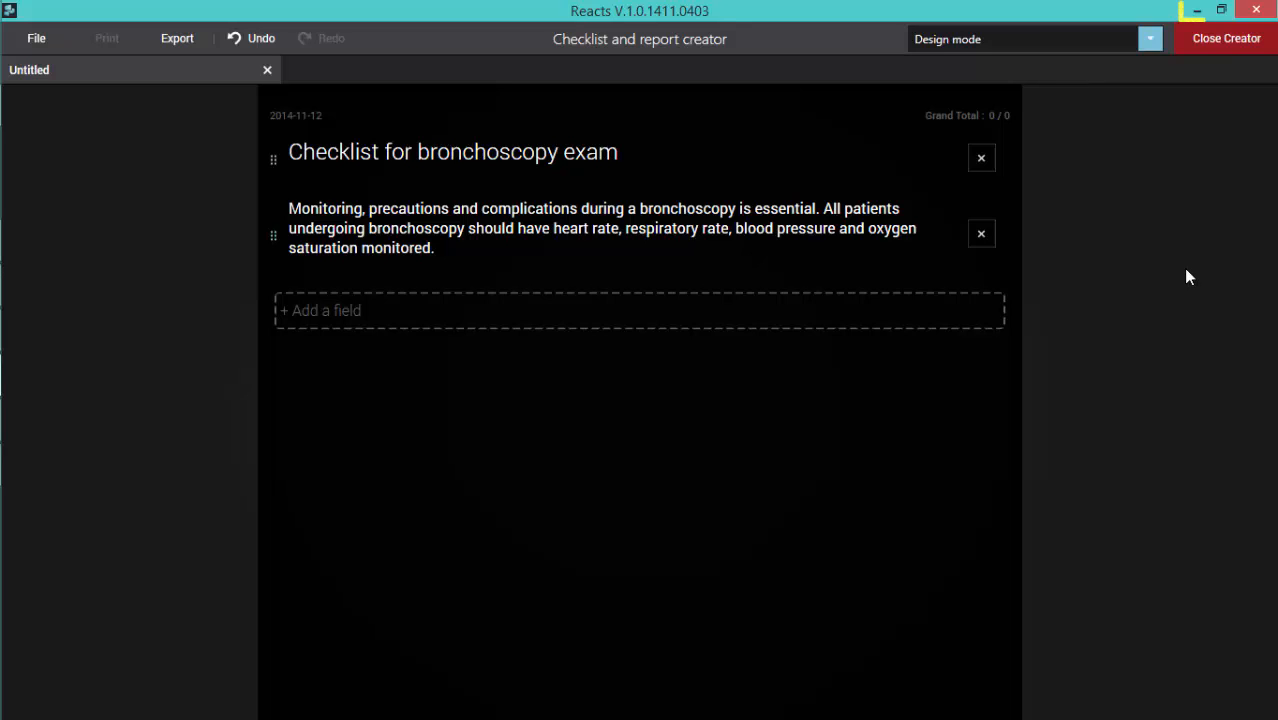
Step: Restore the window down and move it aside to place "Normal airway" from the open Pictures folder between title and text block, and reduce its size
left_click(1221, 12)
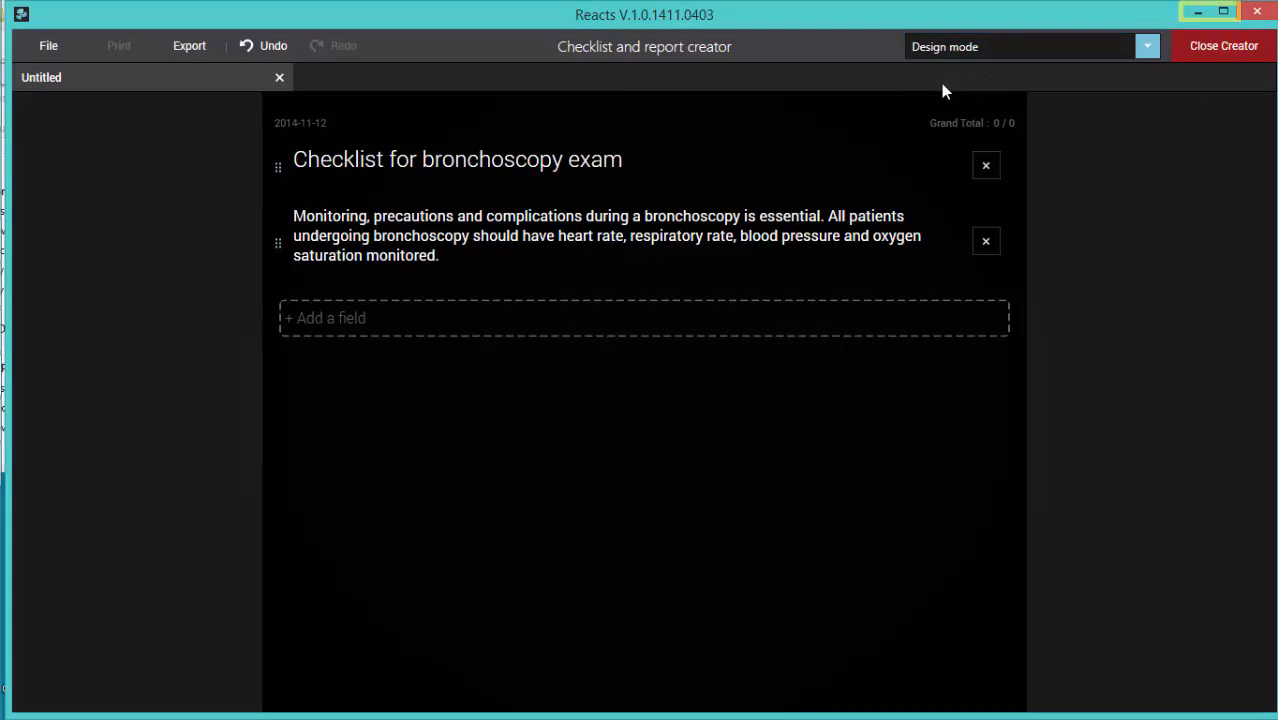
left_click_drag(843, 20, 1085, 139)
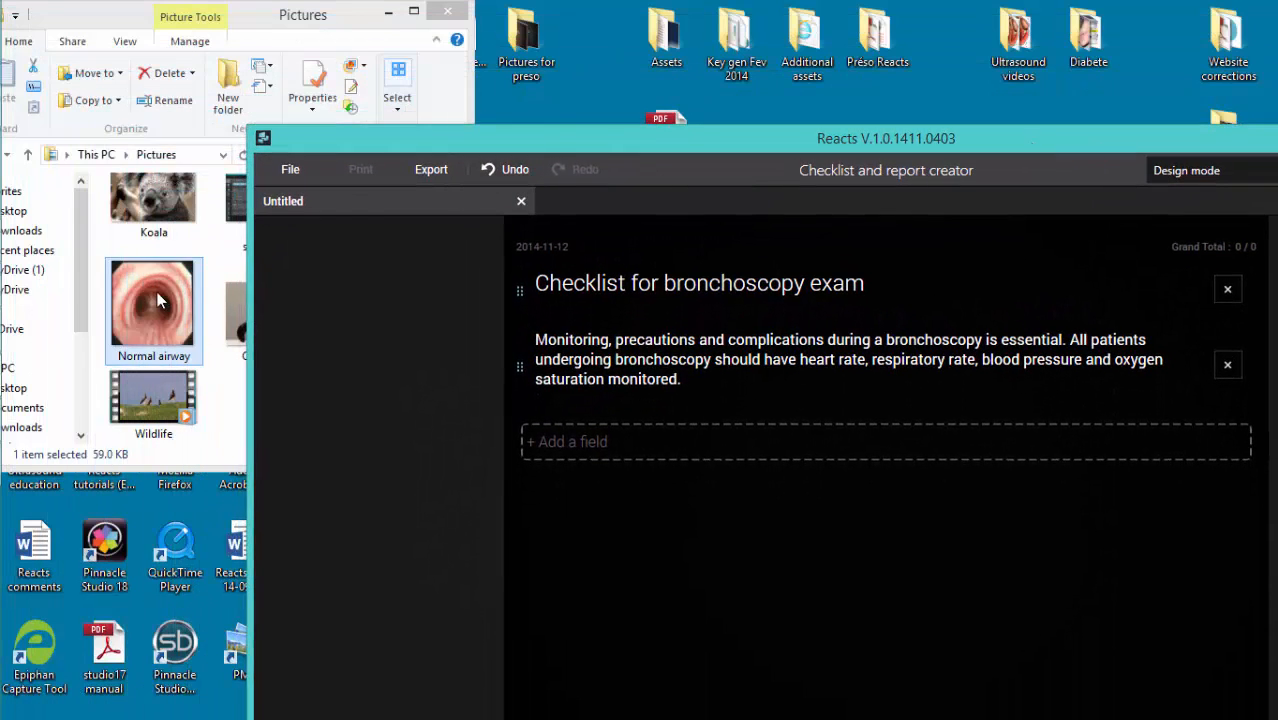
left_click_drag(152, 305, 558, 422)
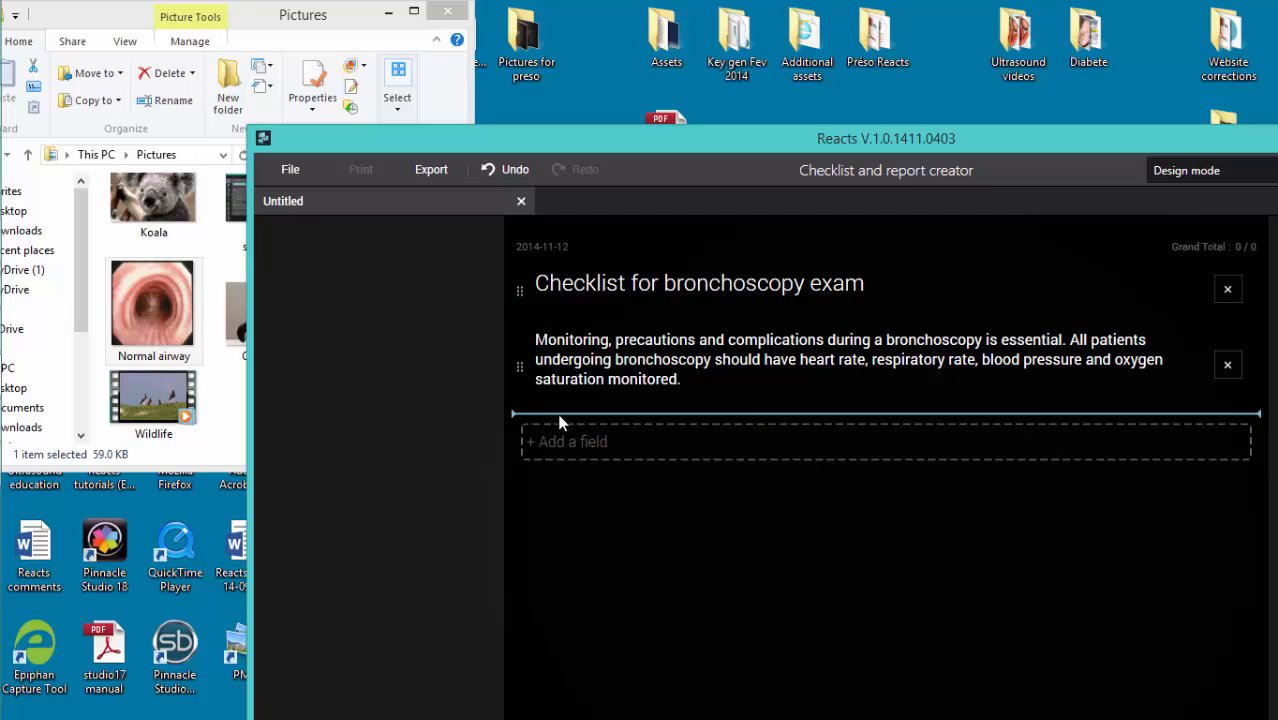
left_click_drag(1007, 145, 816, 45)
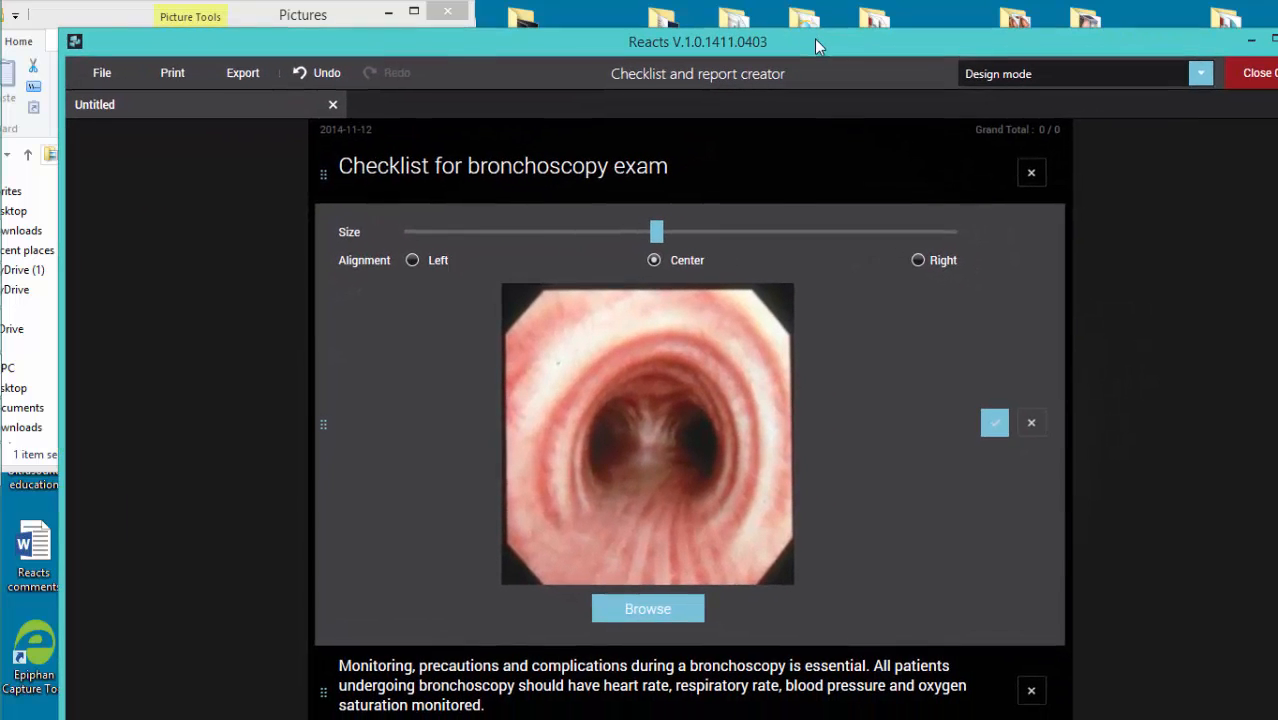
left_click_drag(655, 229, 592, 231)
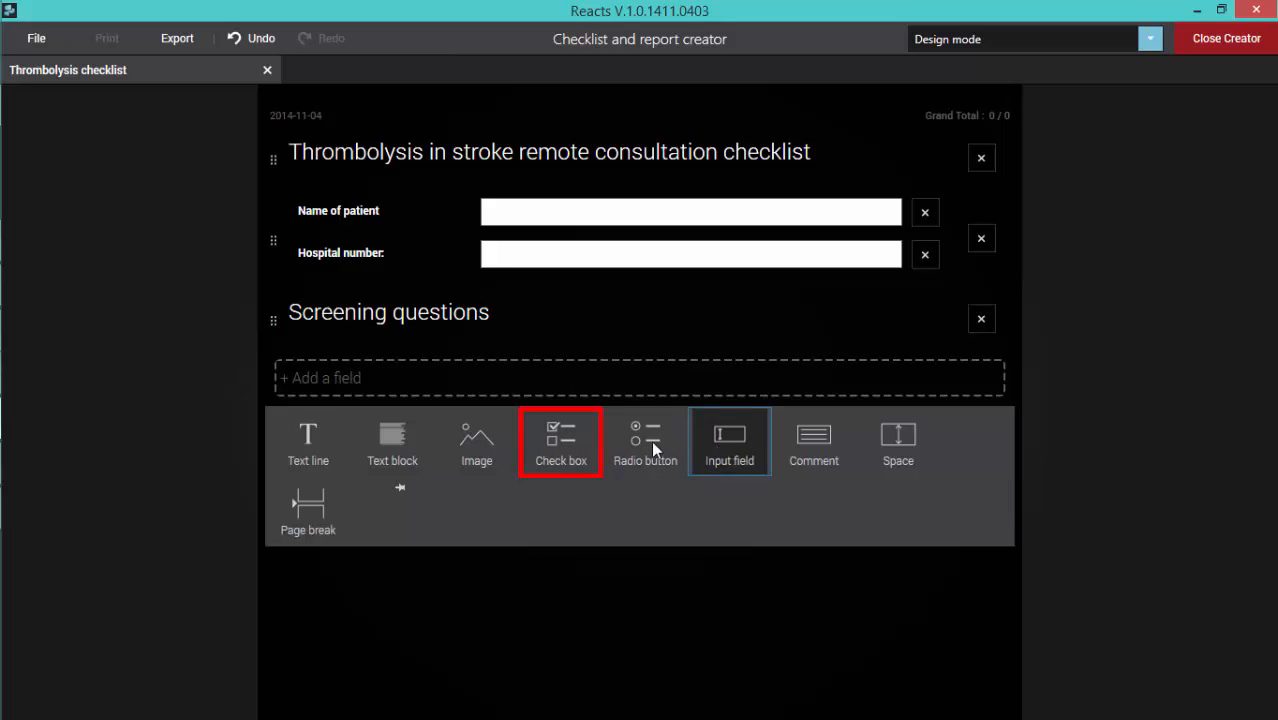
Step: Add checkboxes "Is the patient aged over 18", "Is the time of onset of symptoms clearly known" and "Can thrombolysis be administered within 4.5 hours" below Screening questions
left_click(556, 452)
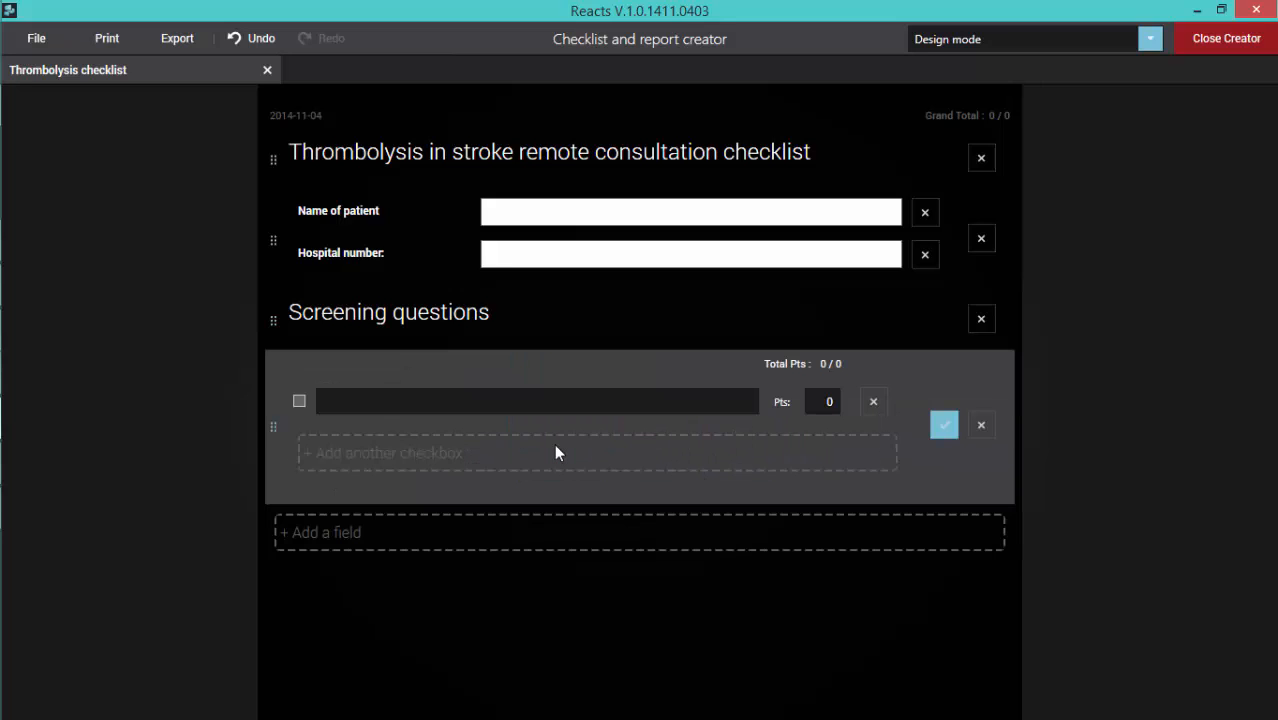
left_click(360, 402)
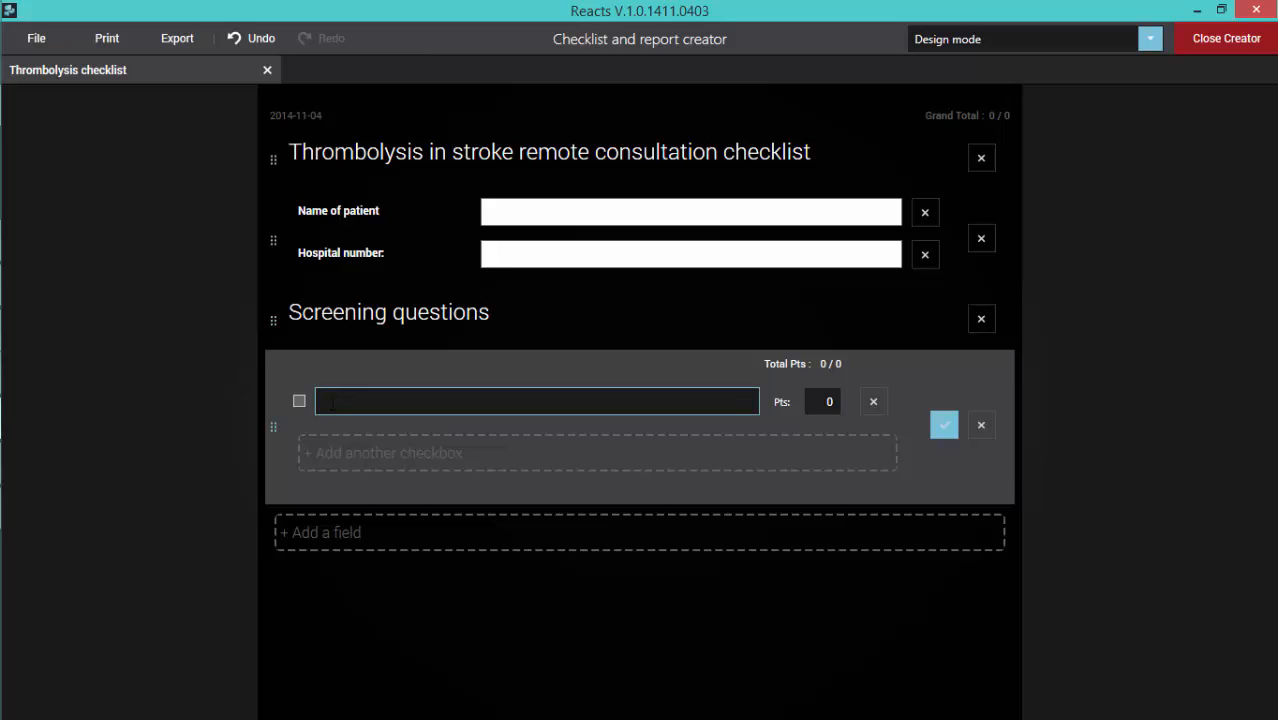
right_click(345, 412)
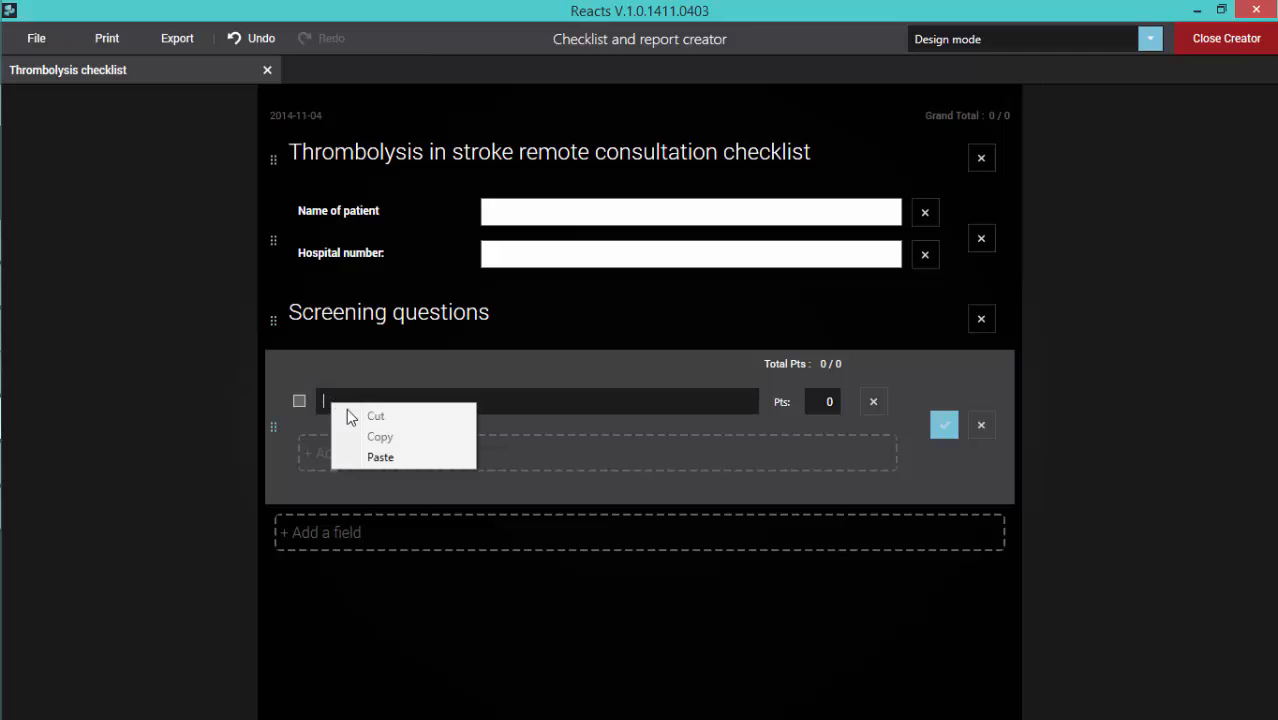
left_click(378, 457)
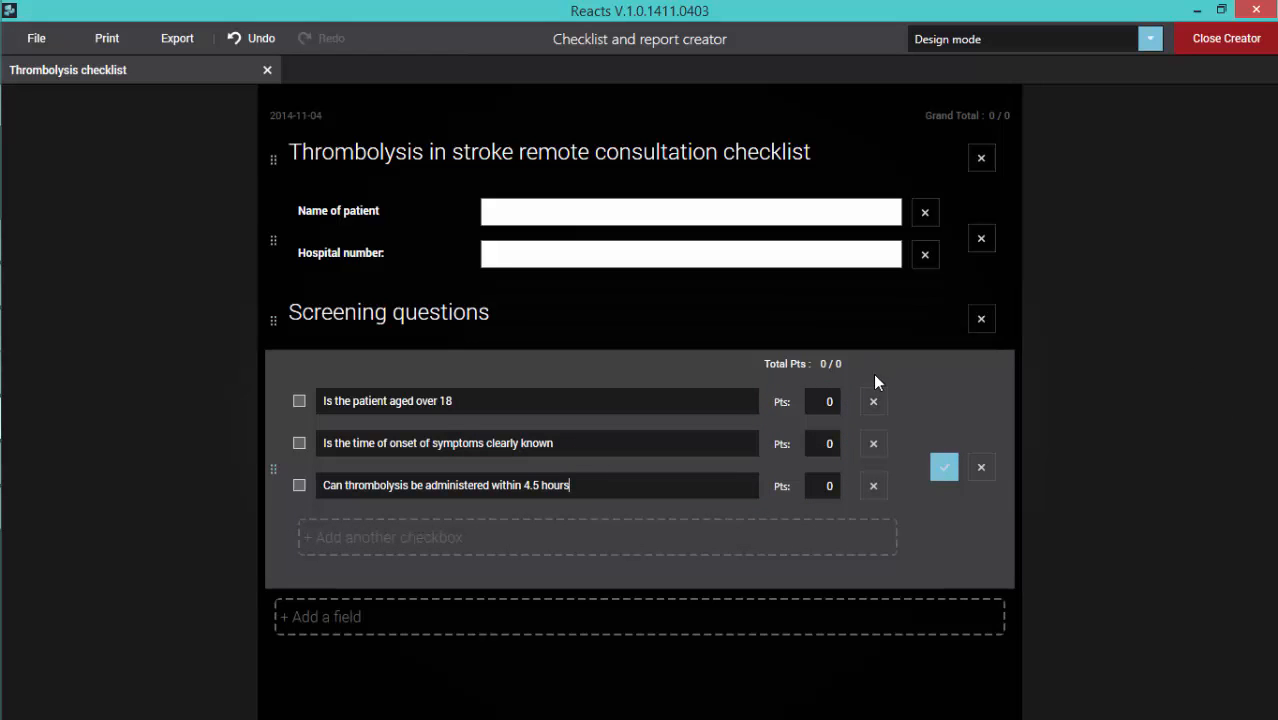
Step: Set the points of the three screening question checkboxes to 2, 3 and 3 in order
left_click(832, 400)
key("BackSpace")
type("2")
left_click(822, 443)
key("BackSpace")
type("3")
left_click(831, 486)
key("BackSpace")
type("3")
Step: Try a blank fourth checkbox below the screening questions and close the check box field
left_click(427, 538)
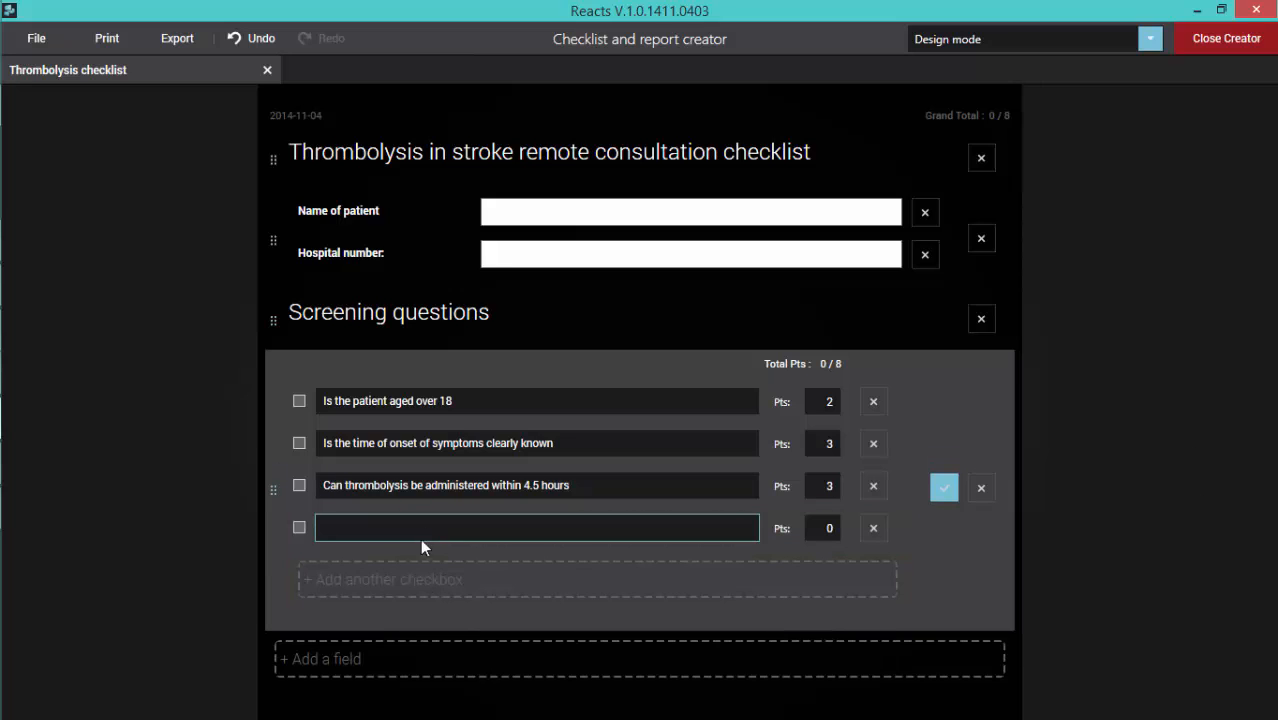
left_click(483, 662)
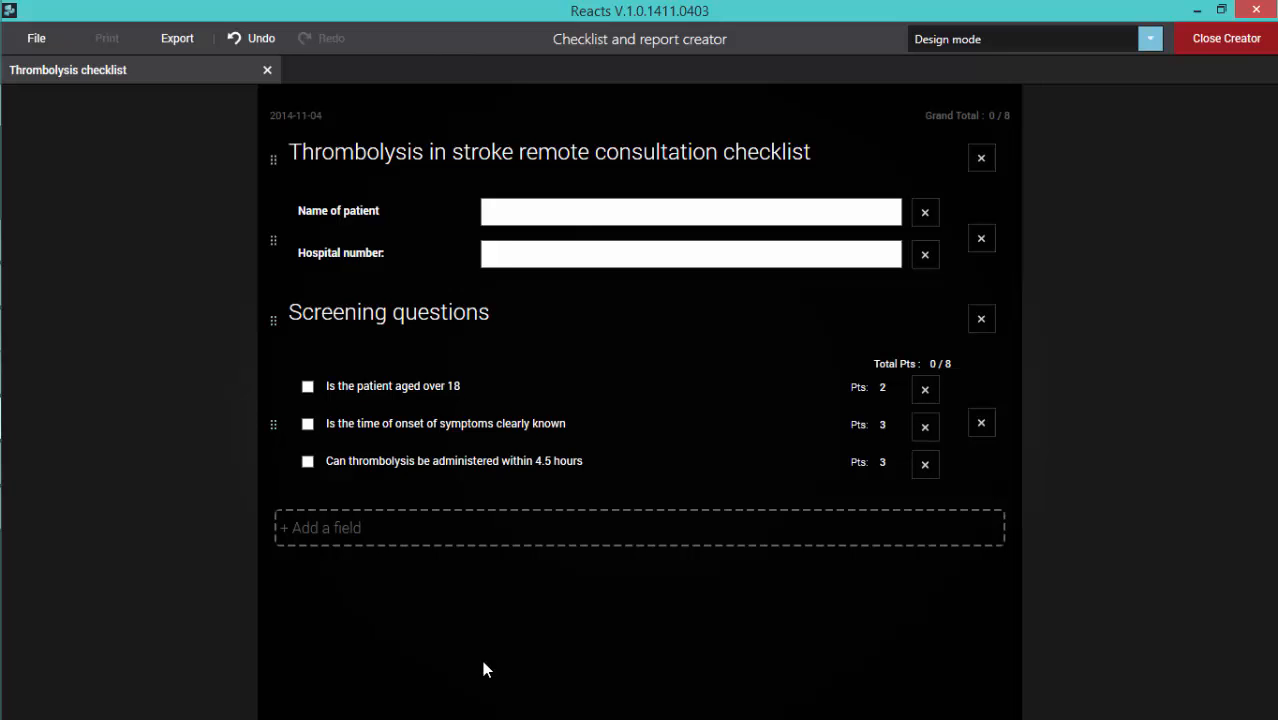
left_click(274, 425)
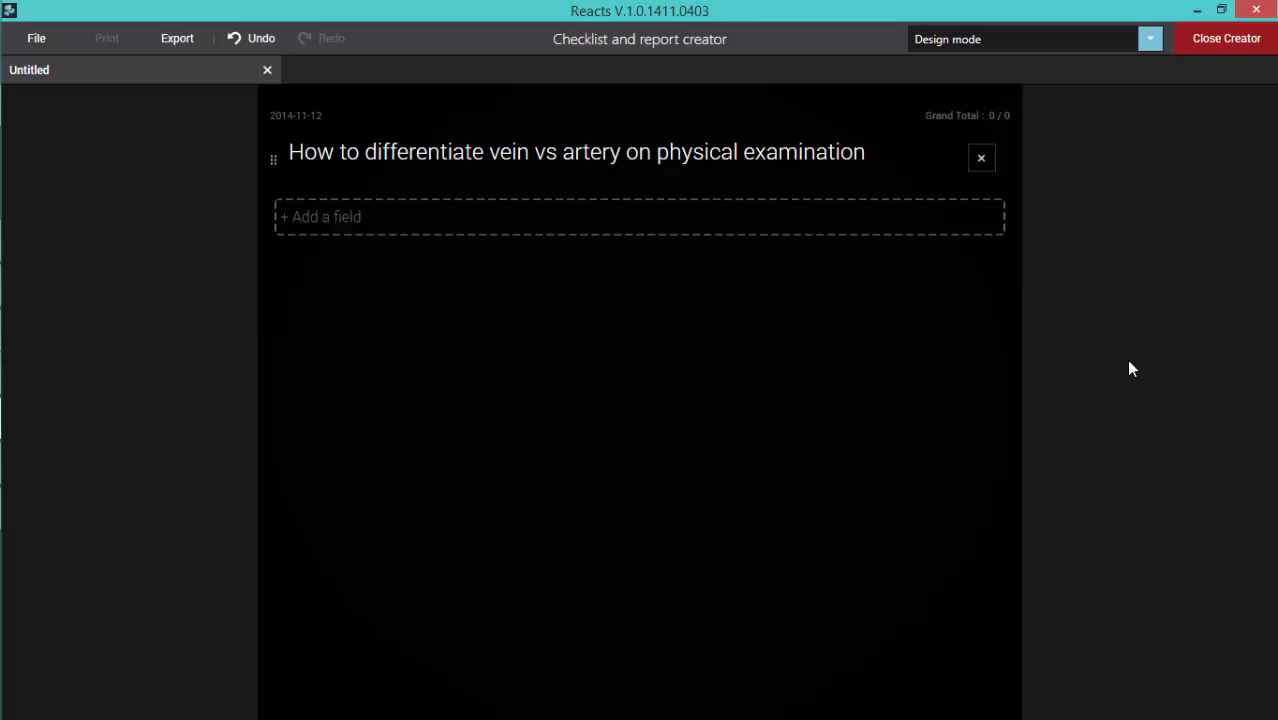
Step: Add a Heading 2 text line below the vein vs artery title reading "How can you differentiate a vein from an artery"
left_click(333, 232)
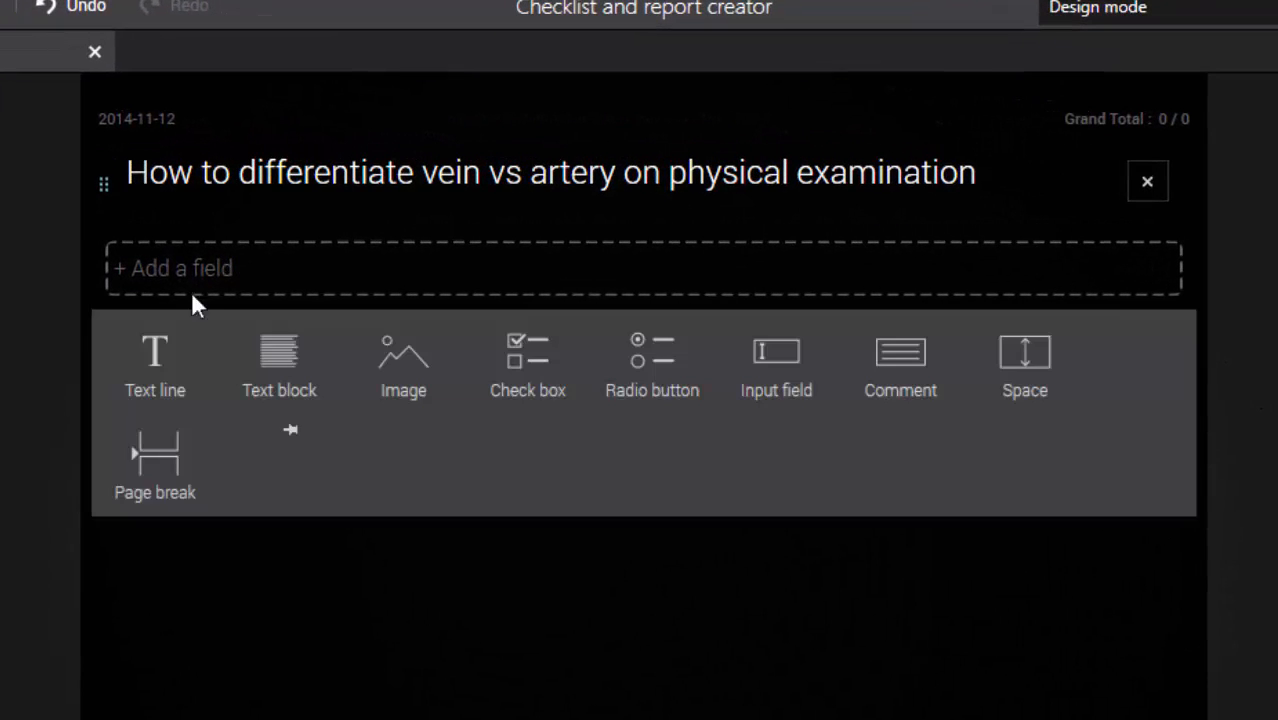
left_click(160, 349)
left_click(186, 263)
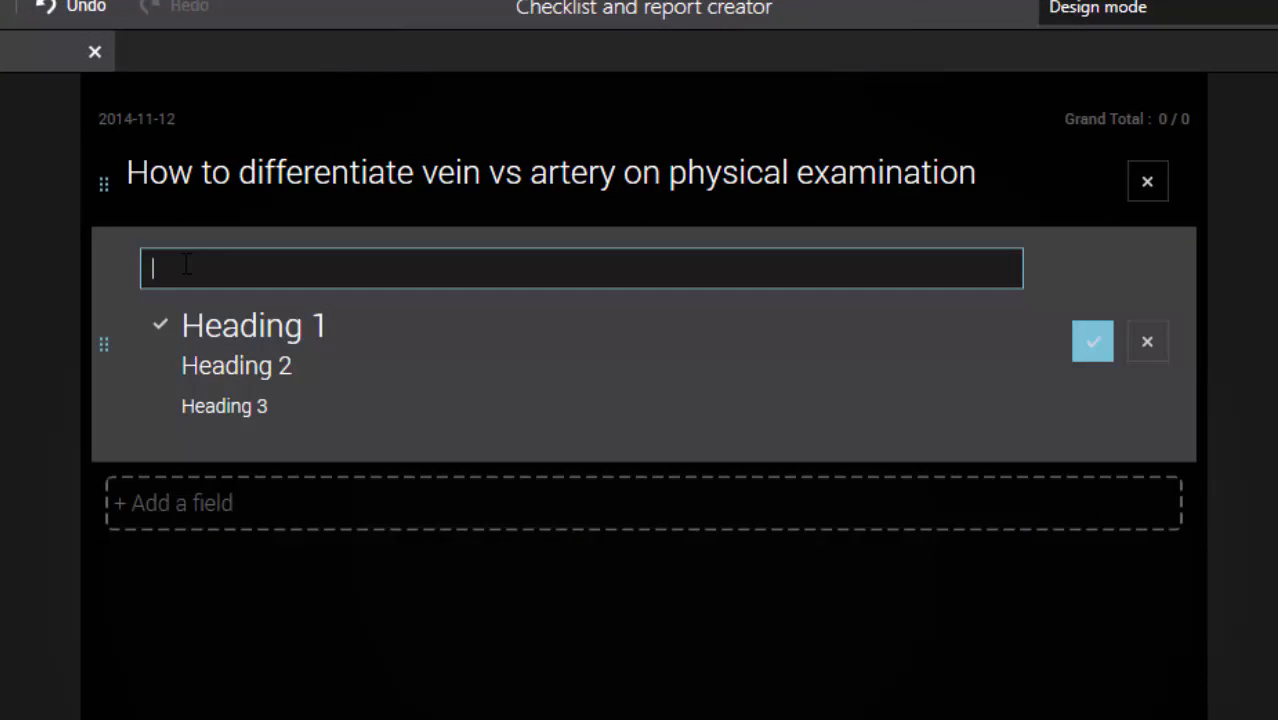
type("How can you differentiate a vein from an artery")
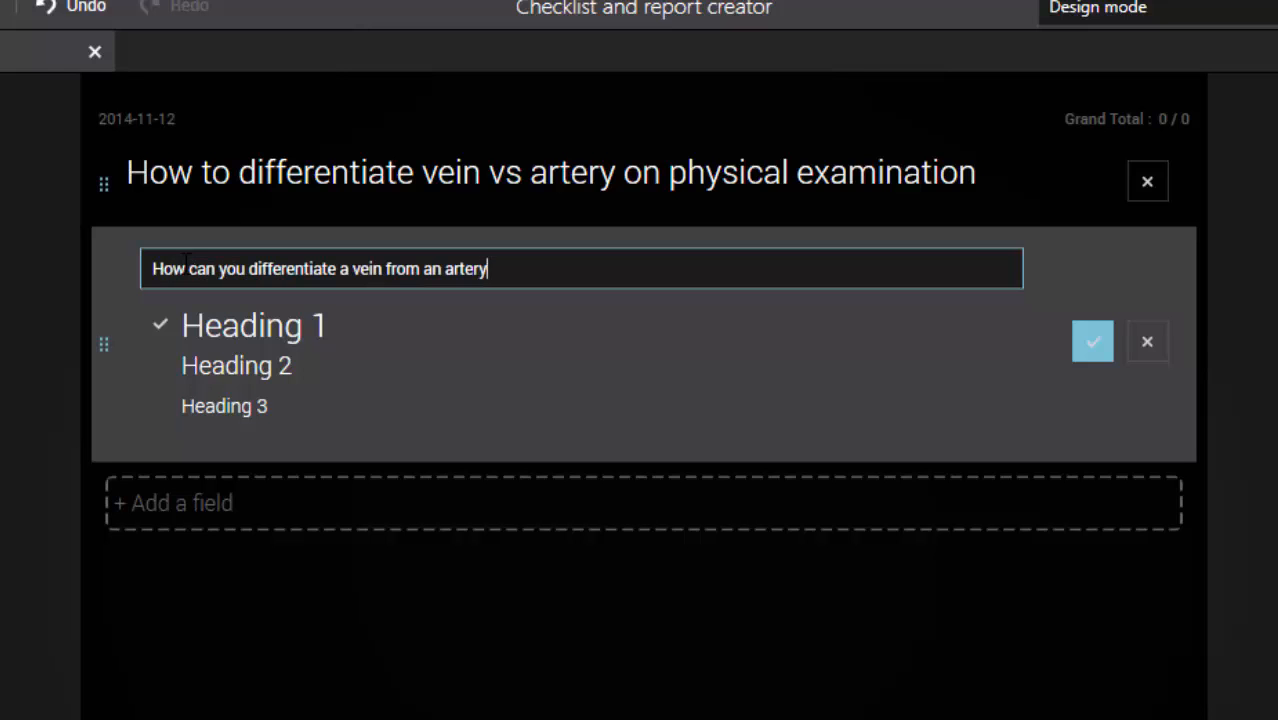
left_click(225, 503)
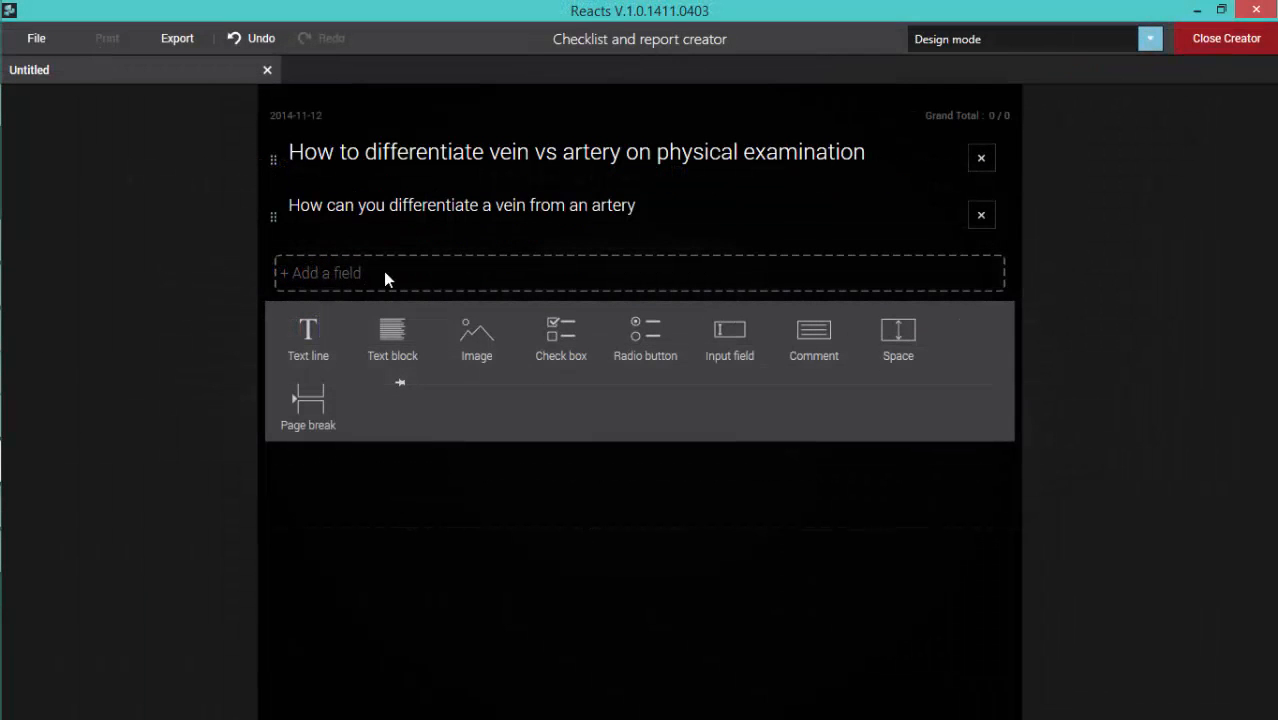
Step: Add a check box field below the question with "artery is pulsatile" and "arterial pulse does not vary with respiration"
left_click(561, 333)
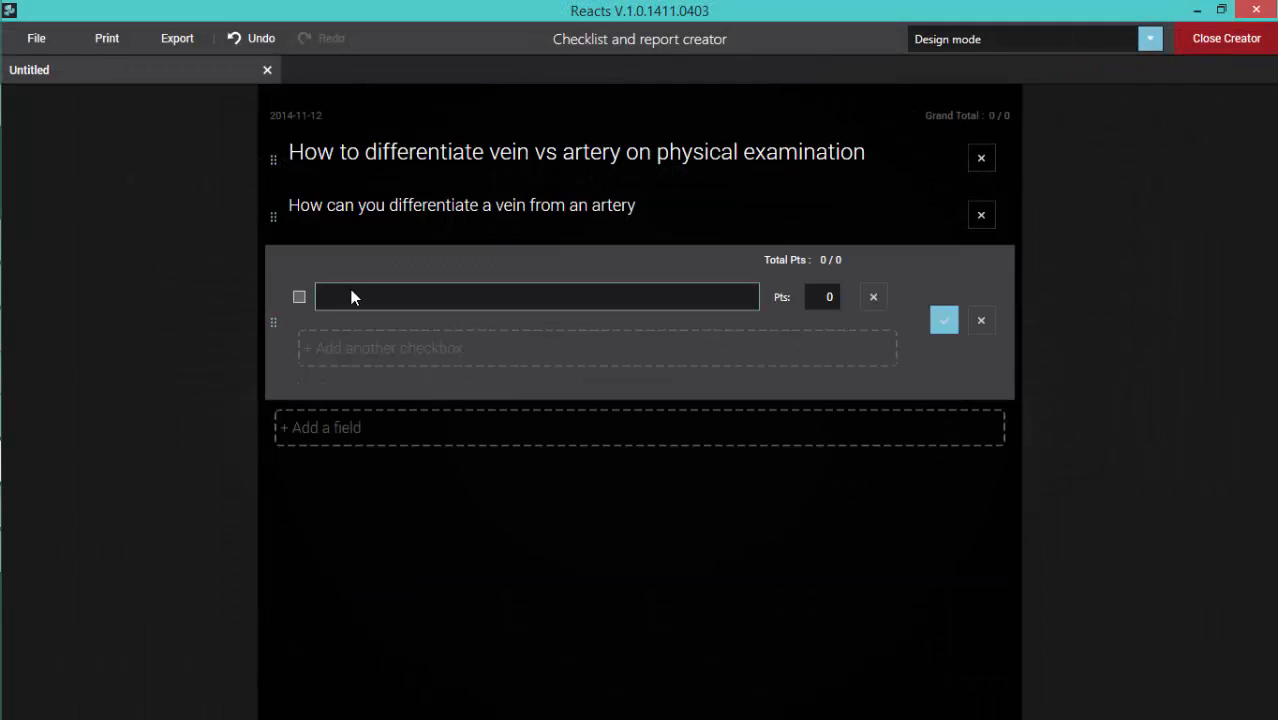
type("artery is pulsatile")
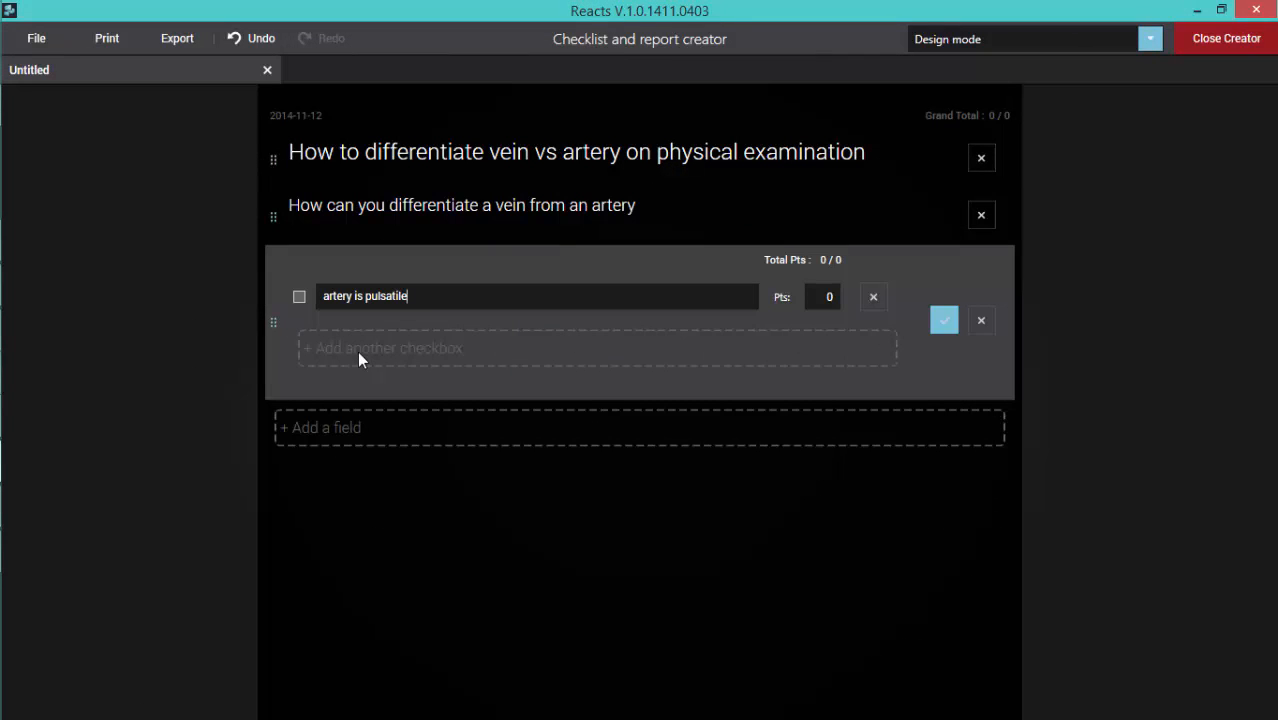
left_click(357, 351)
type("arterial pulse does not vary with respiration")
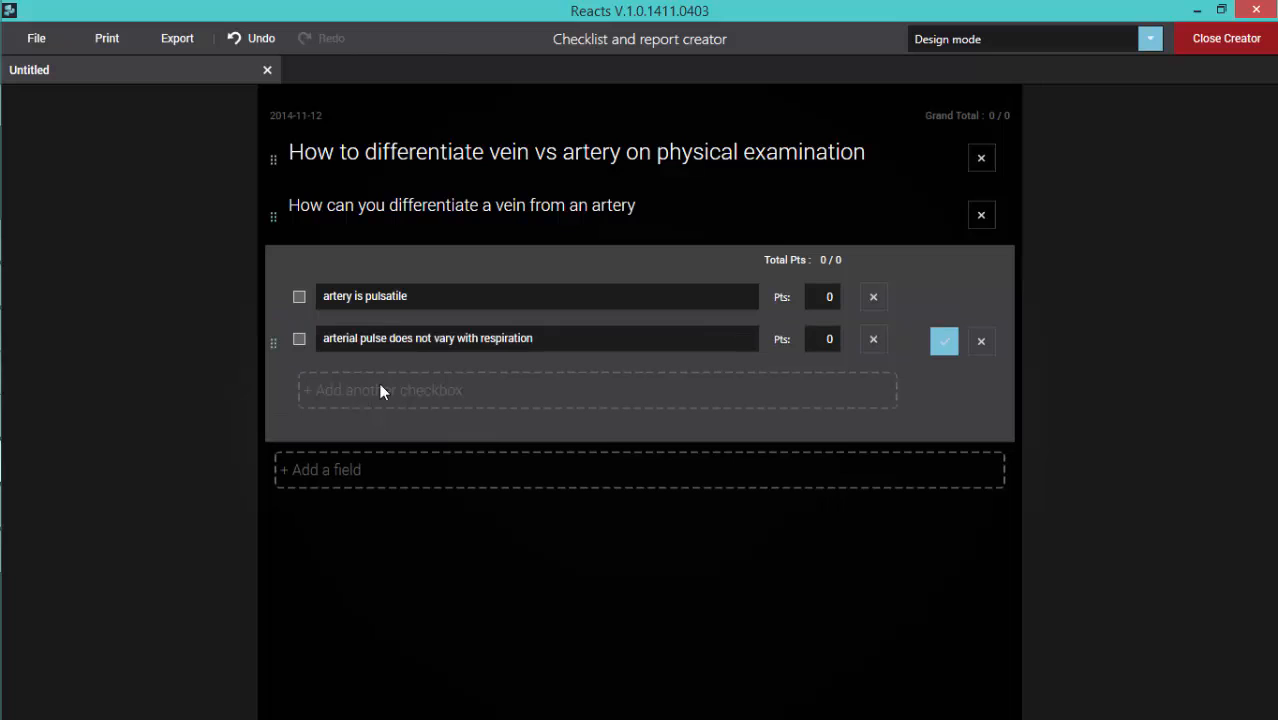
Step: Add two more checkboxes reading "arterial pulse does not disappear on compression" and "arterial pulse does not vary with position"
left_click(363, 403)
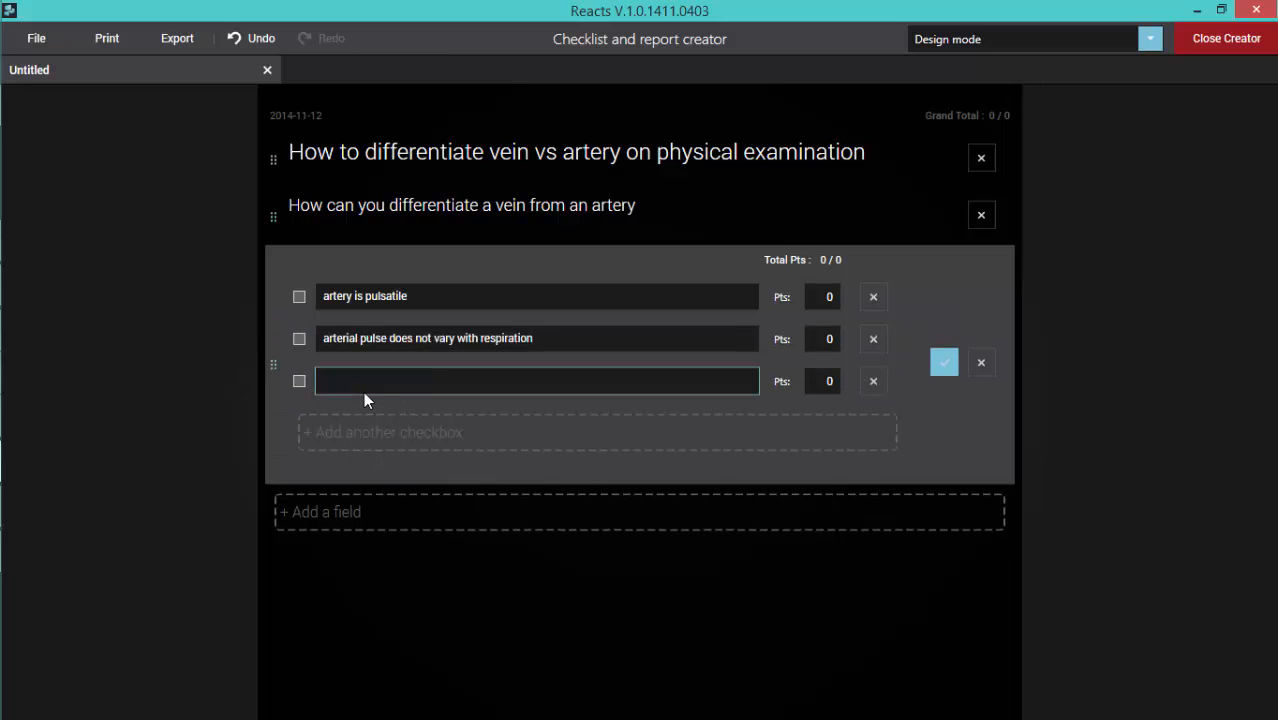
type("arterial pulse does not disappear on compression")
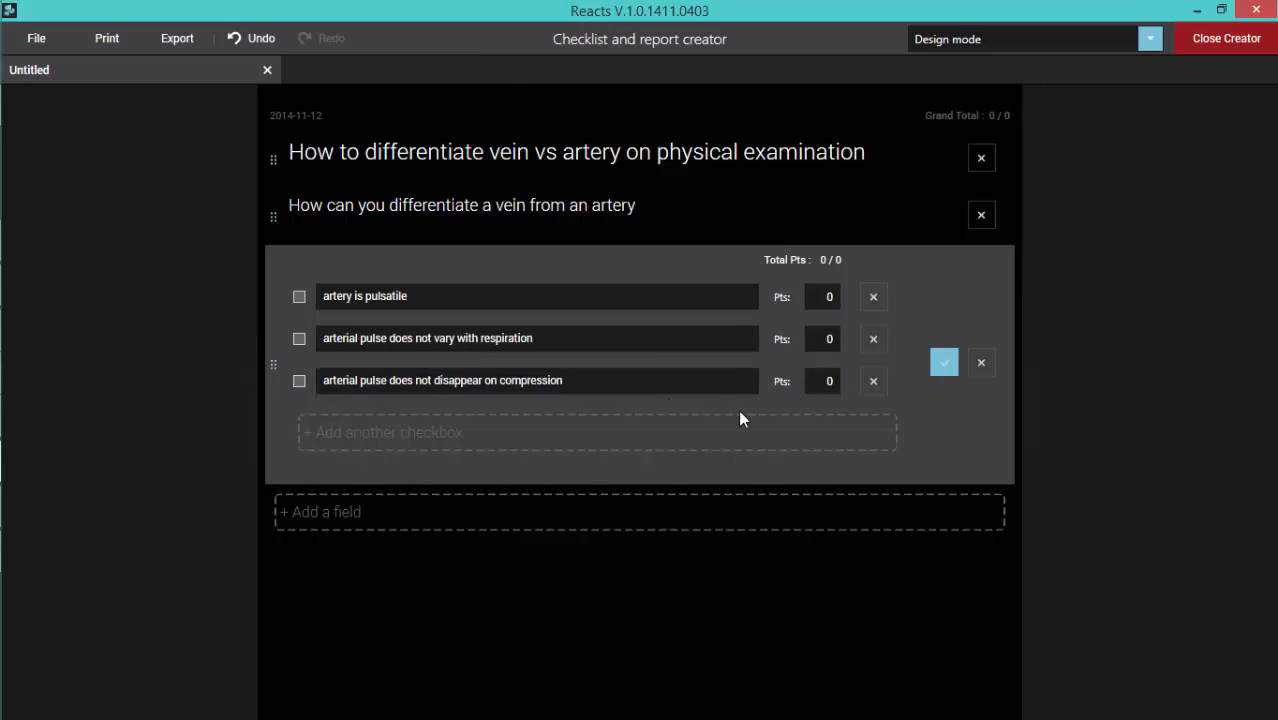
left_click(362, 433)
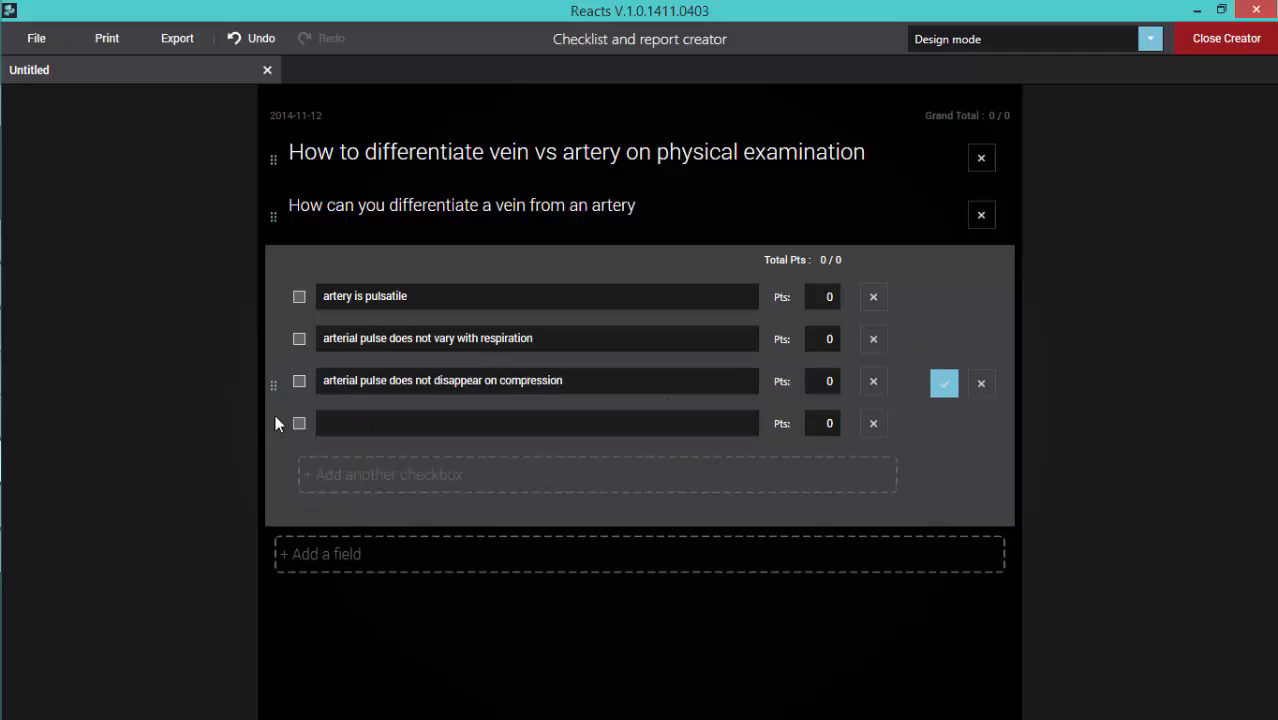
right_click(355, 422)
left_click(404, 471)
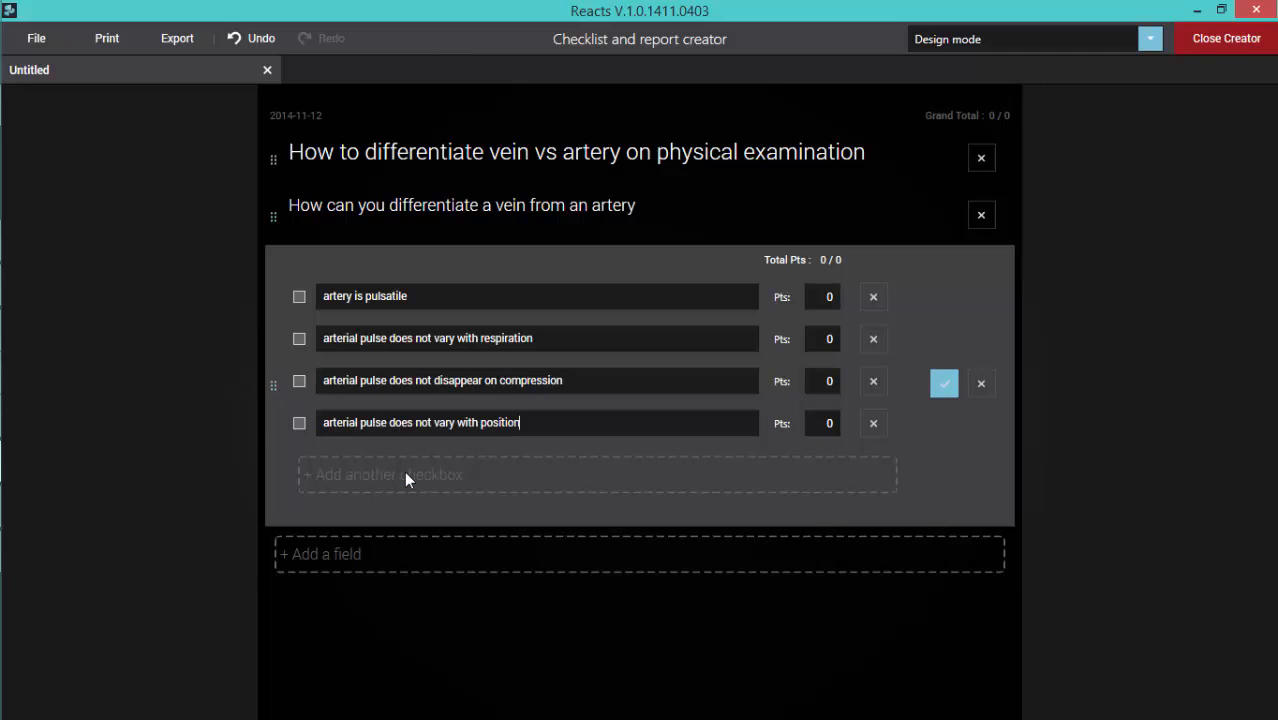
Step: Set the points of all four artery checkboxes to 1
left_click(833, 295)
key("BackSpace")
type("1")
left_click(835, 339)
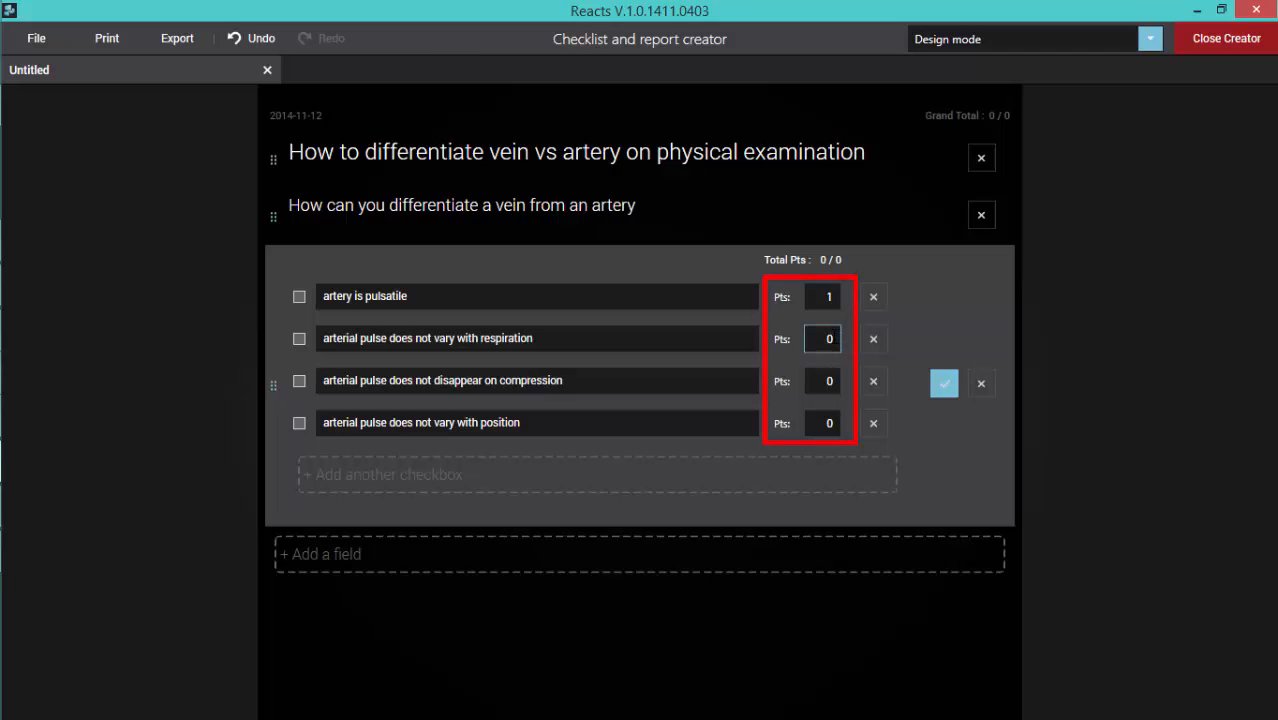
key("BackSpace")
type("1")
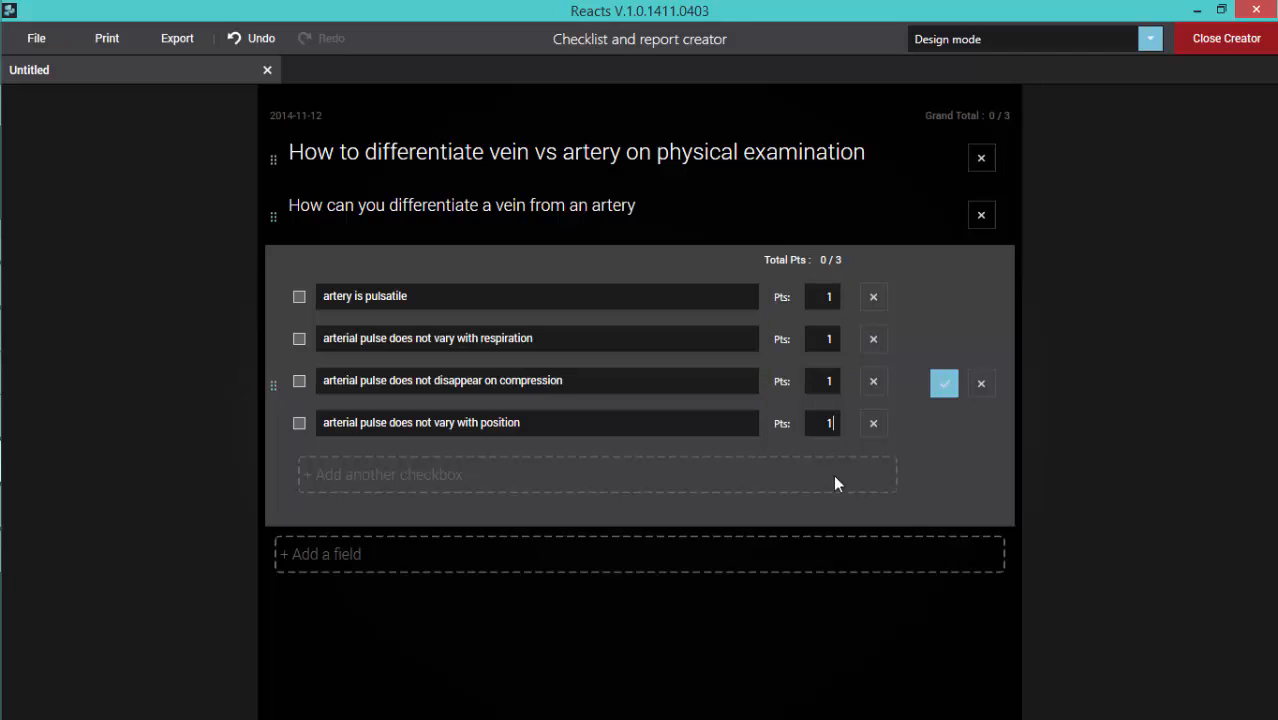
Step: Close the four-checkbox field, switch to Fill mode and check "artery is pulsatile" and "arterial pulse does not disappear on compression"
left_click(968, 458)
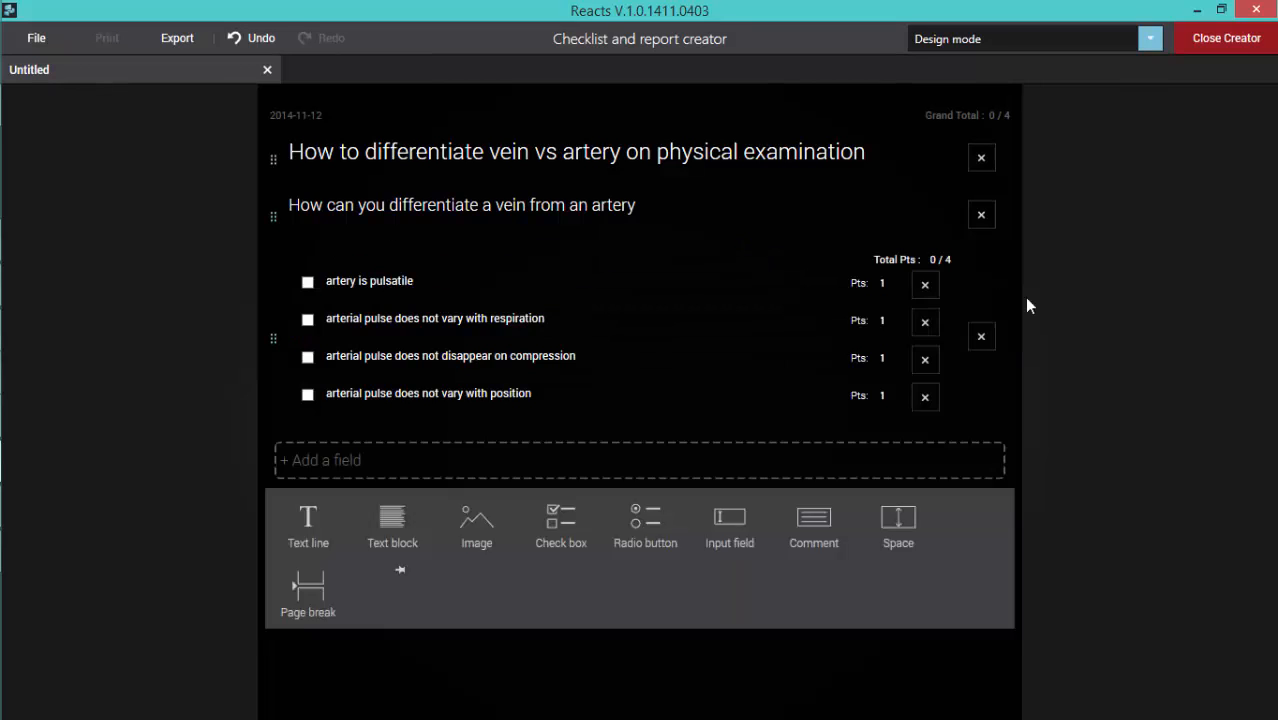
left_click(1149, 40)
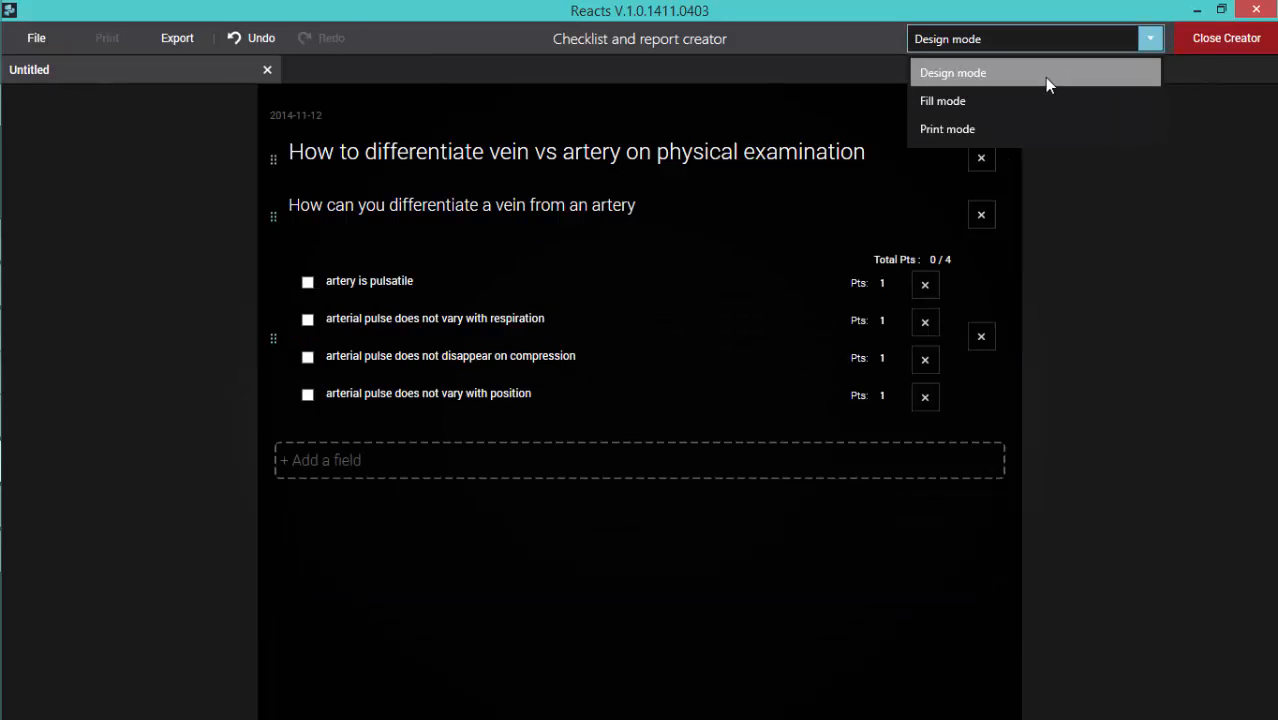
left_click(968, 103)
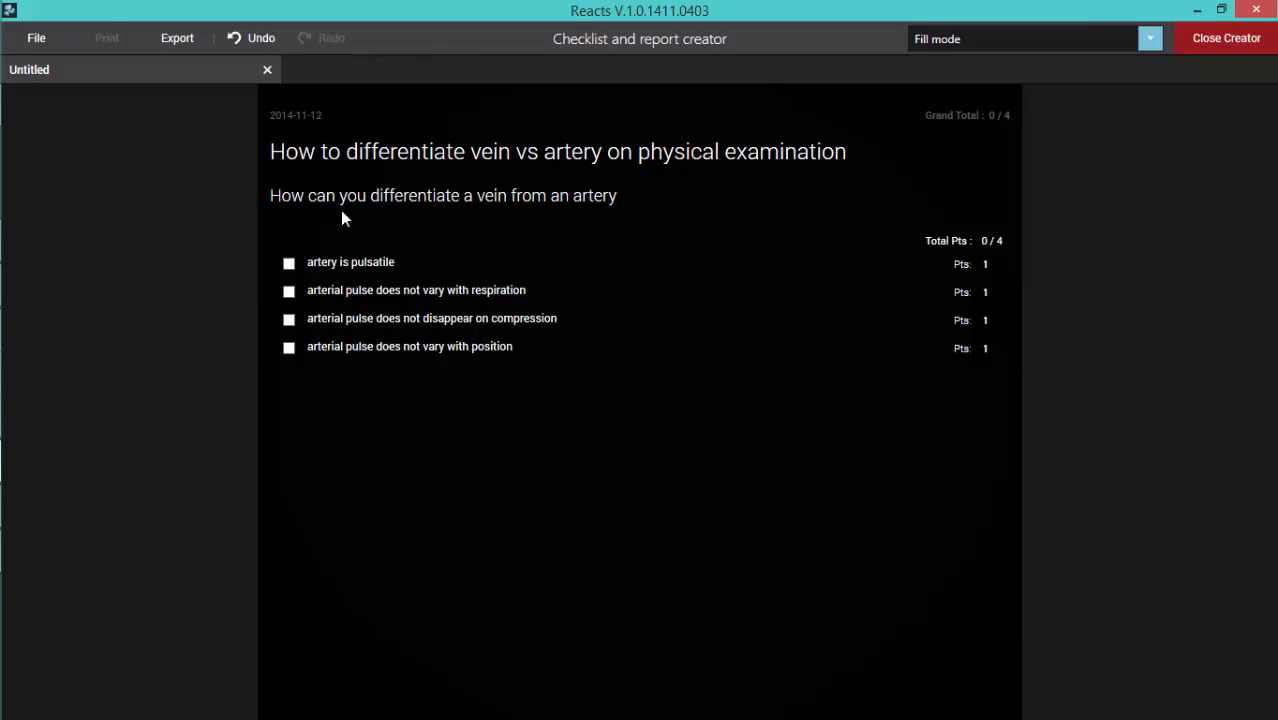
left_click(290, 264)
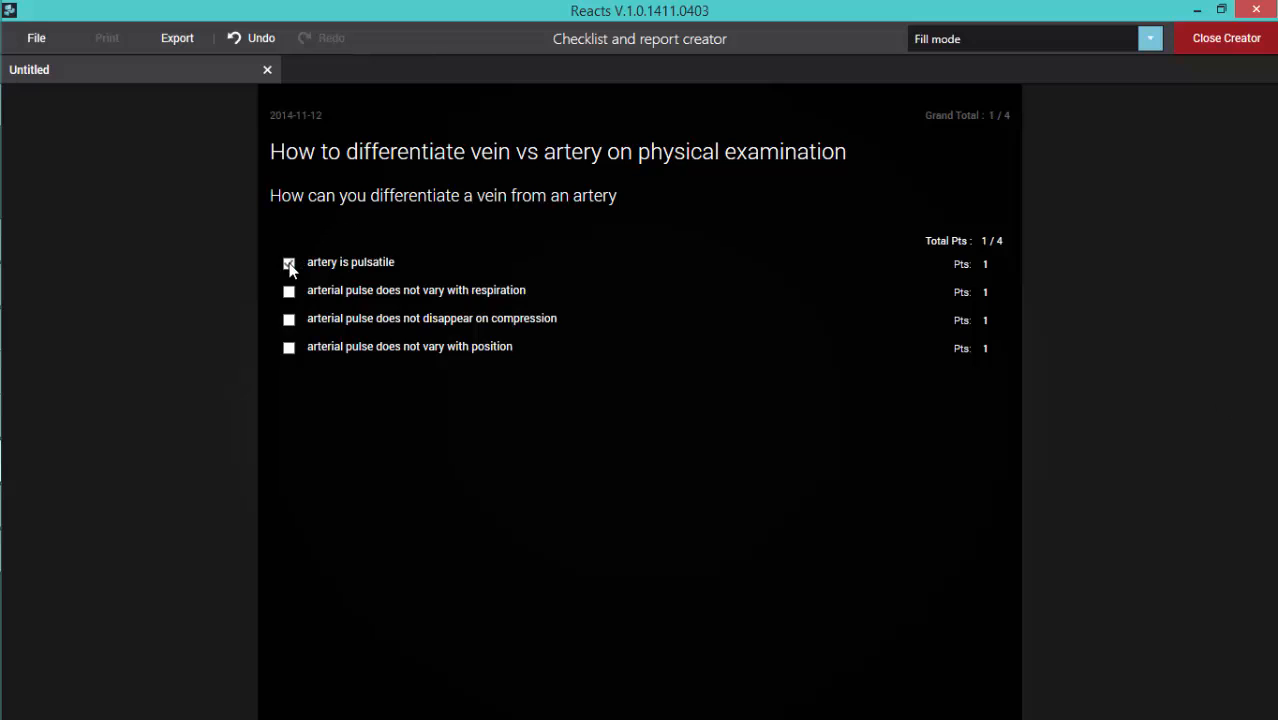
left_click(289, 320)
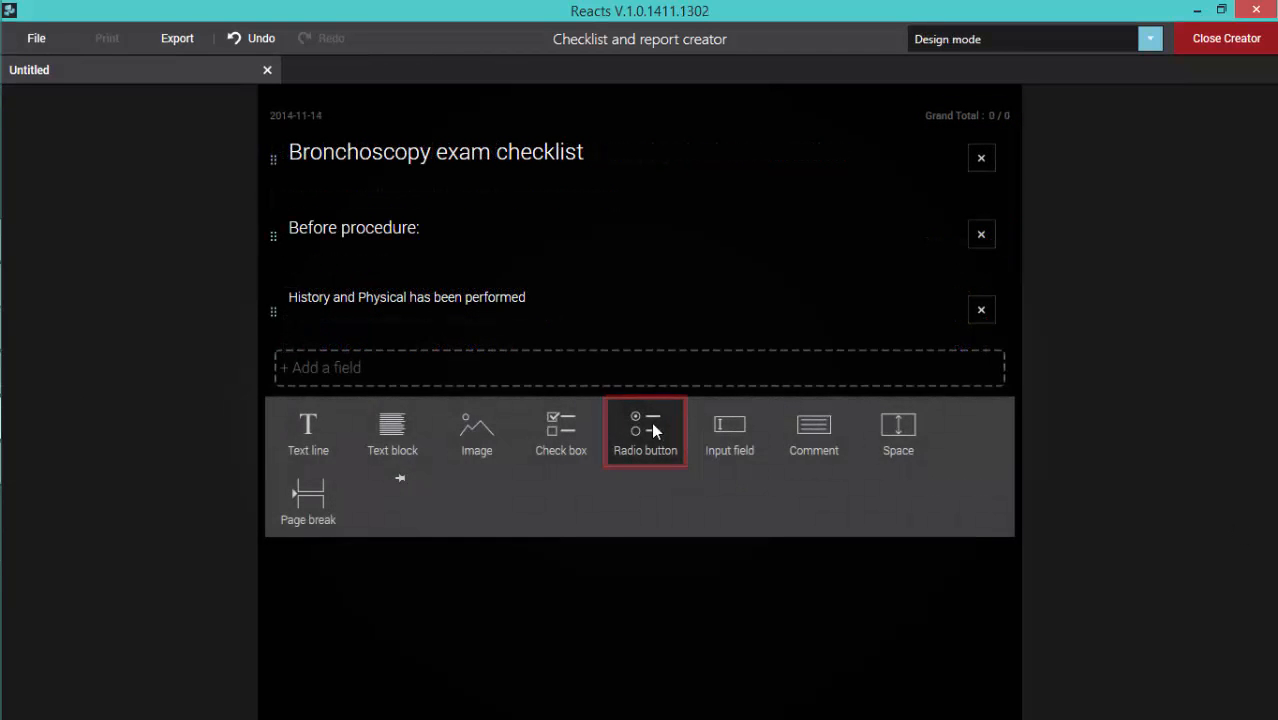
Step: Add a radio button field with options "Yes" and "No" below "History and Physical has been performed" in the bronchoscopy checklist
left_click(651, 422)
left_click(370, 398)
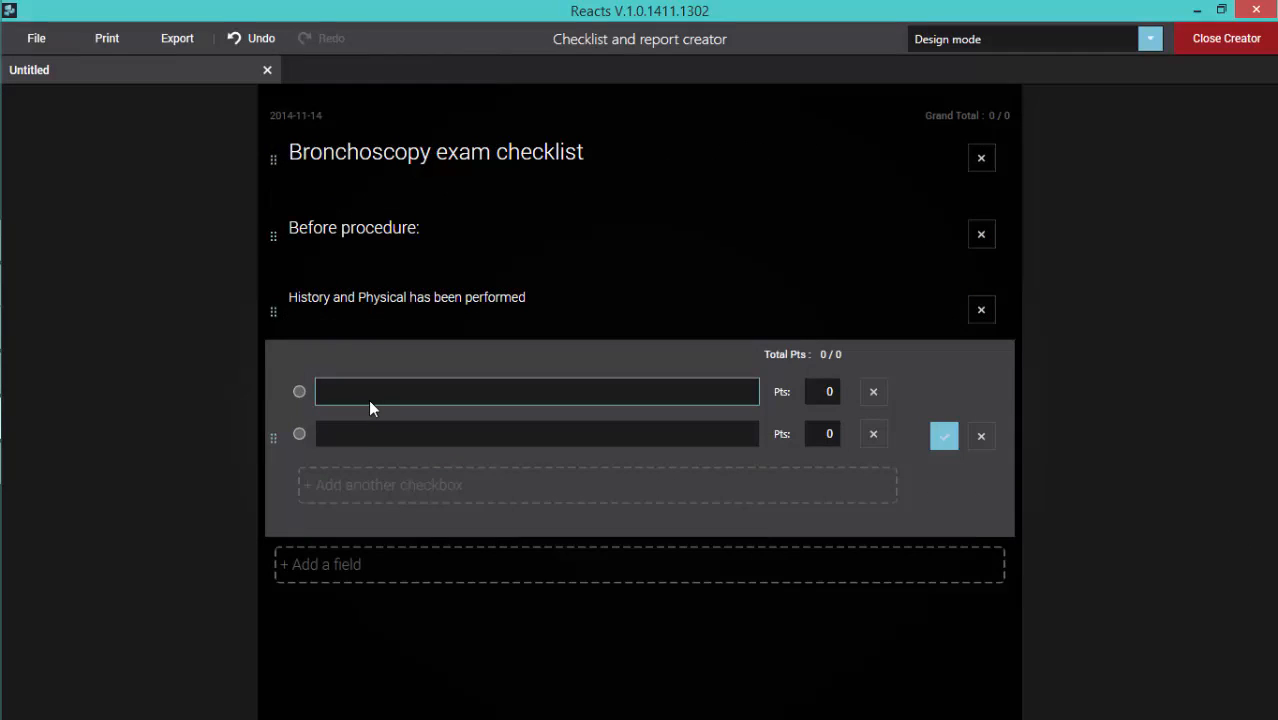
type("Yes")
left_click(338, 437)
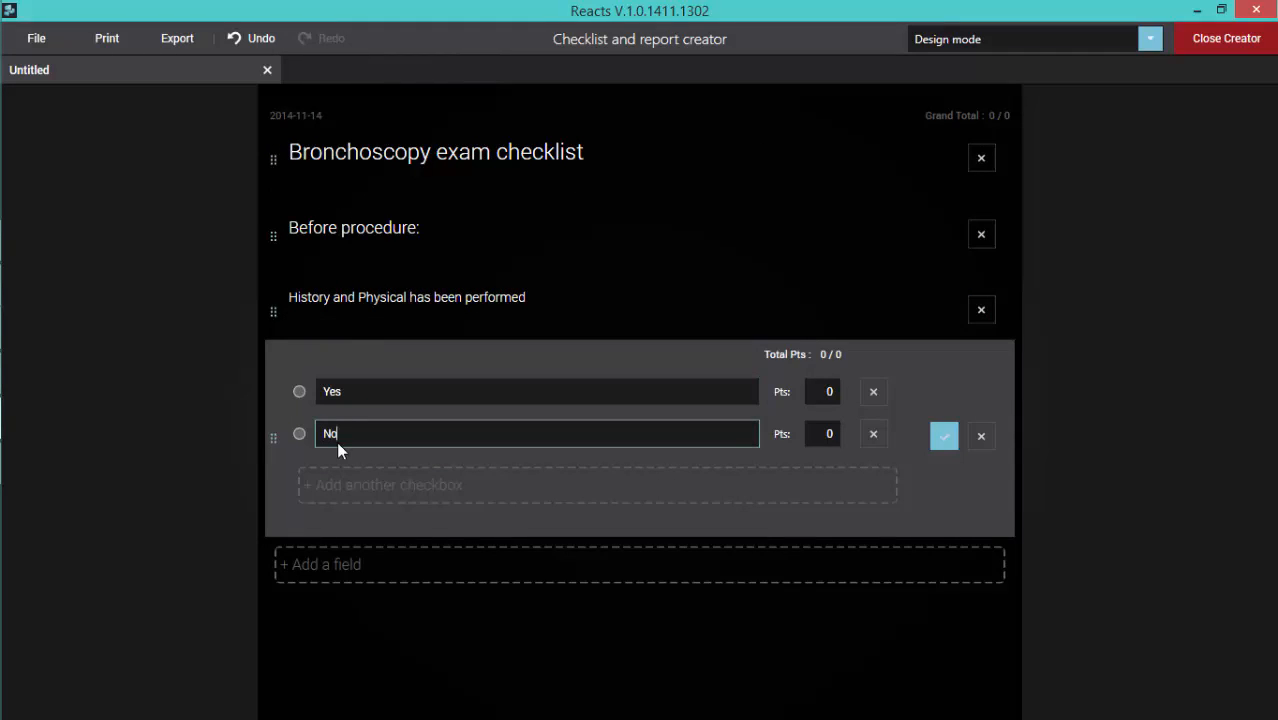
left_click(943, 440)
Step: Fill in the radio button options "Yes" and "No" below "Patient meds and allergies have been reviewed"
left_click(366, 520)
type("Yes")
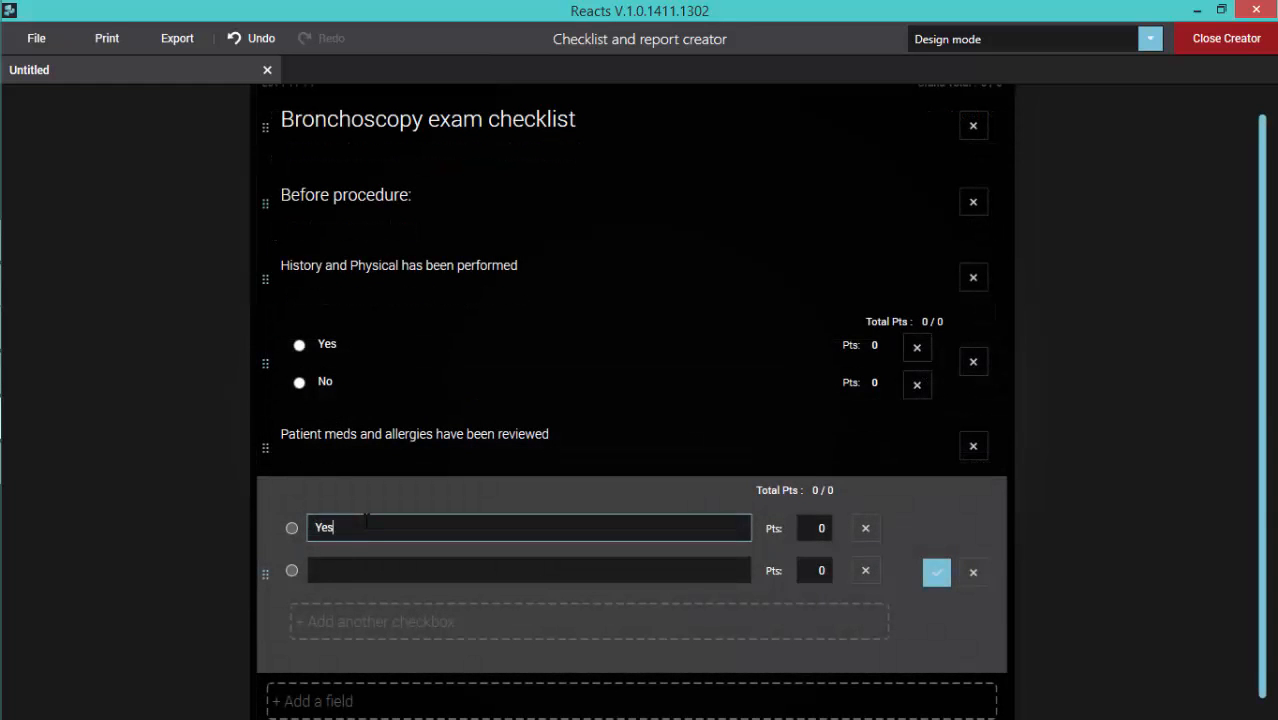
left_click(335, 571)
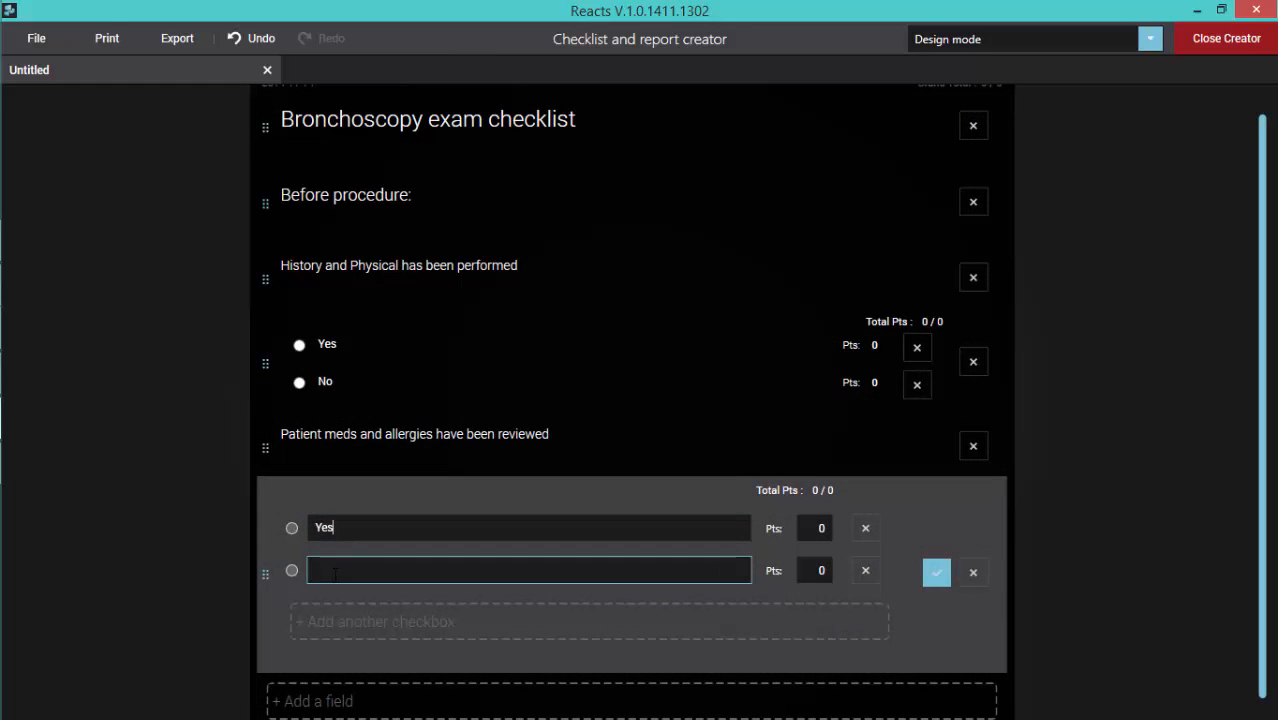
type("No")
left_click(933, 574)
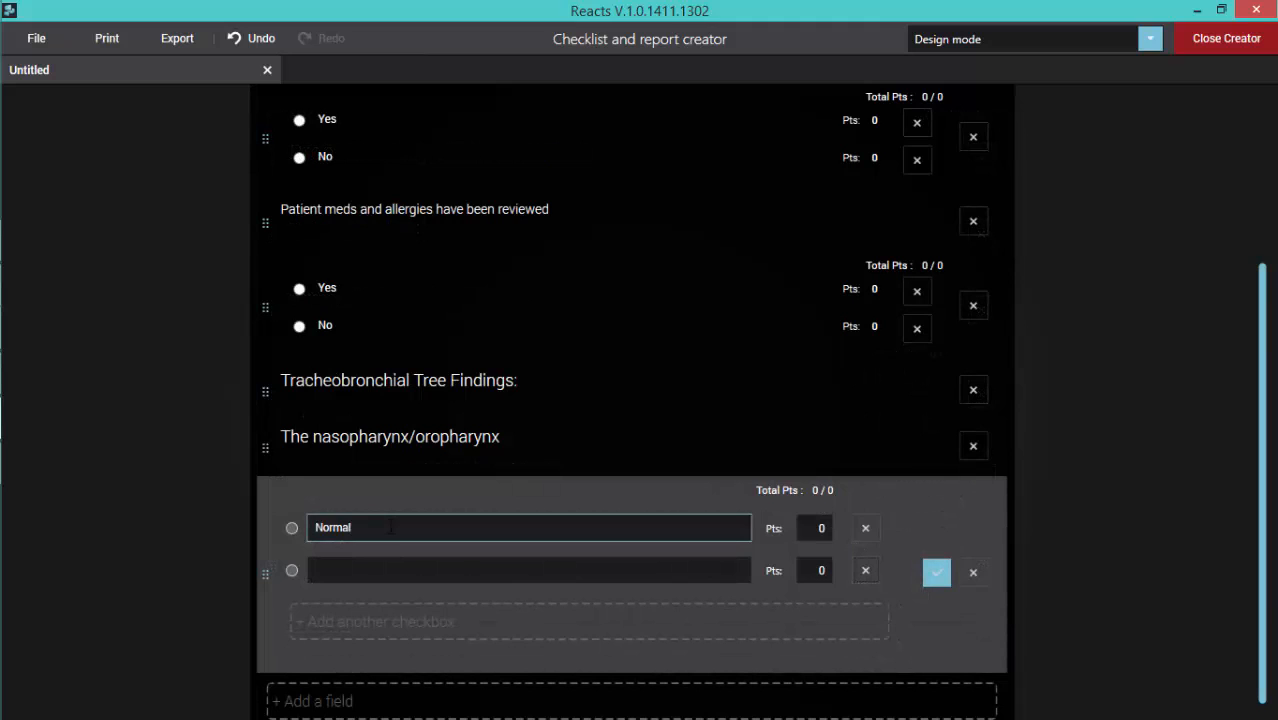
Step: Enter "Abnormal" as the second radio button option below "The nasopharynx/oropharynx" and finish the field
left_click(379, 566)
type("A")
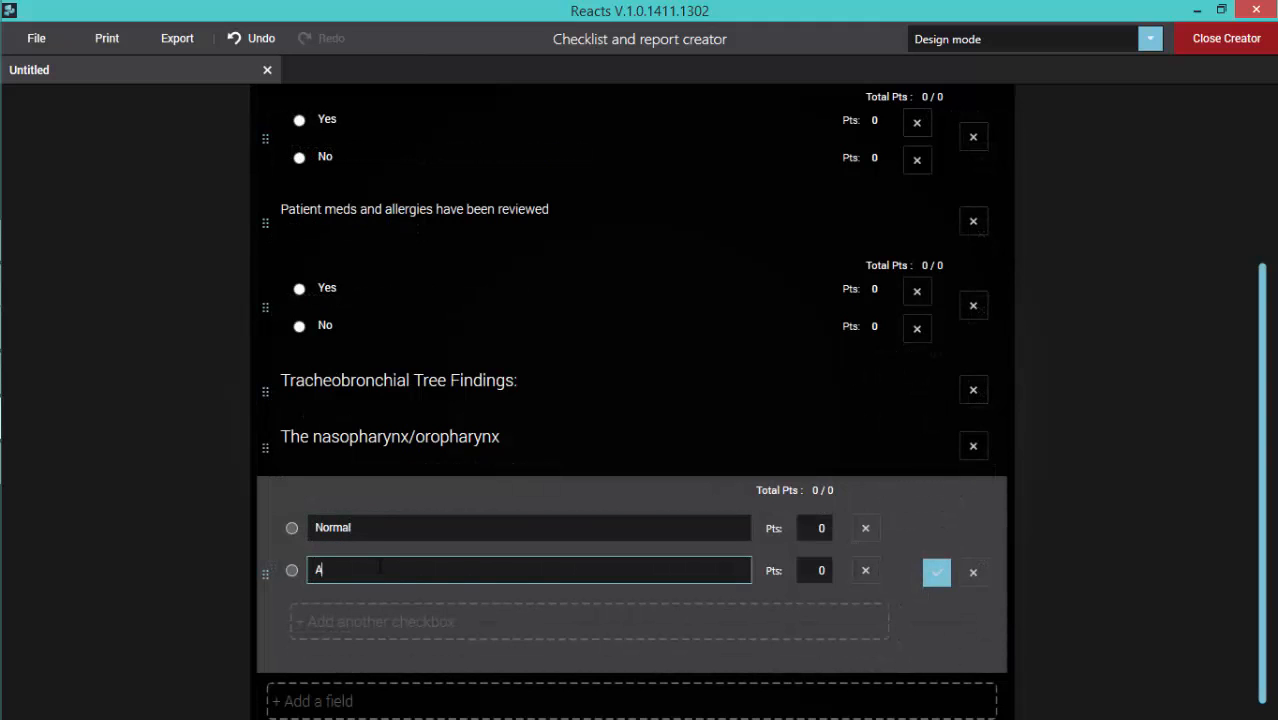
type("bnormal")
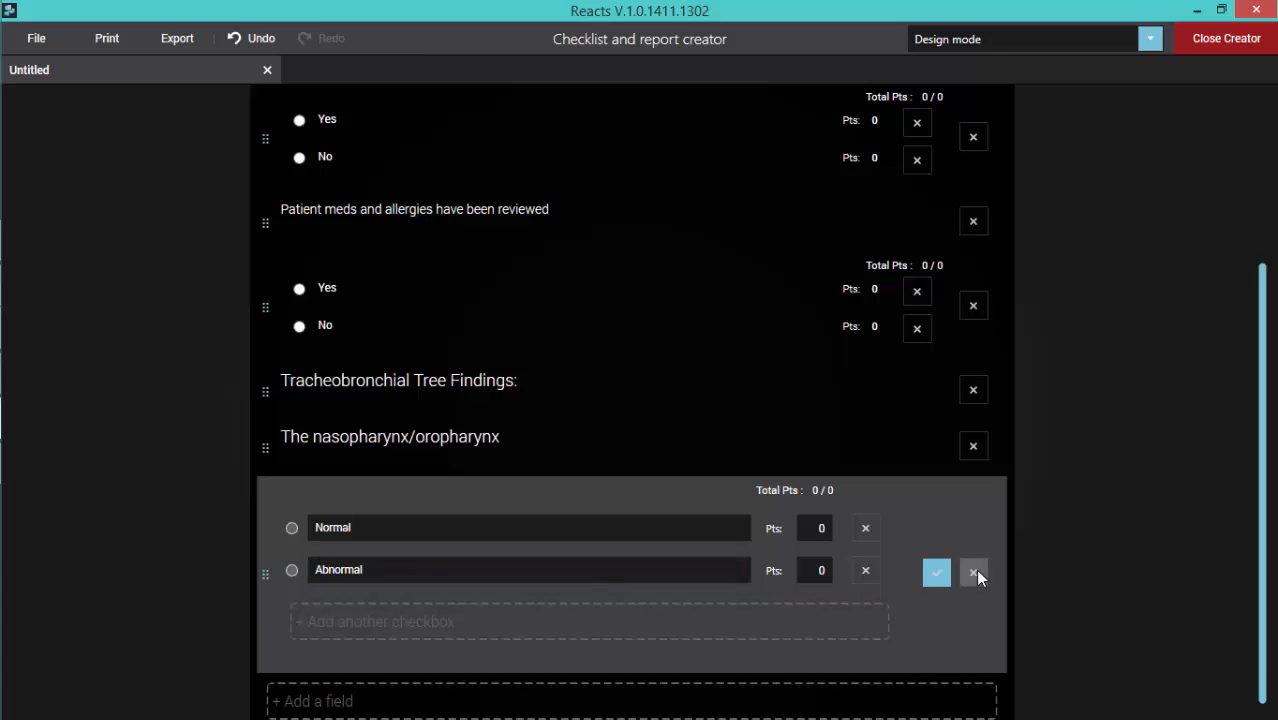
left_click(937, 572)
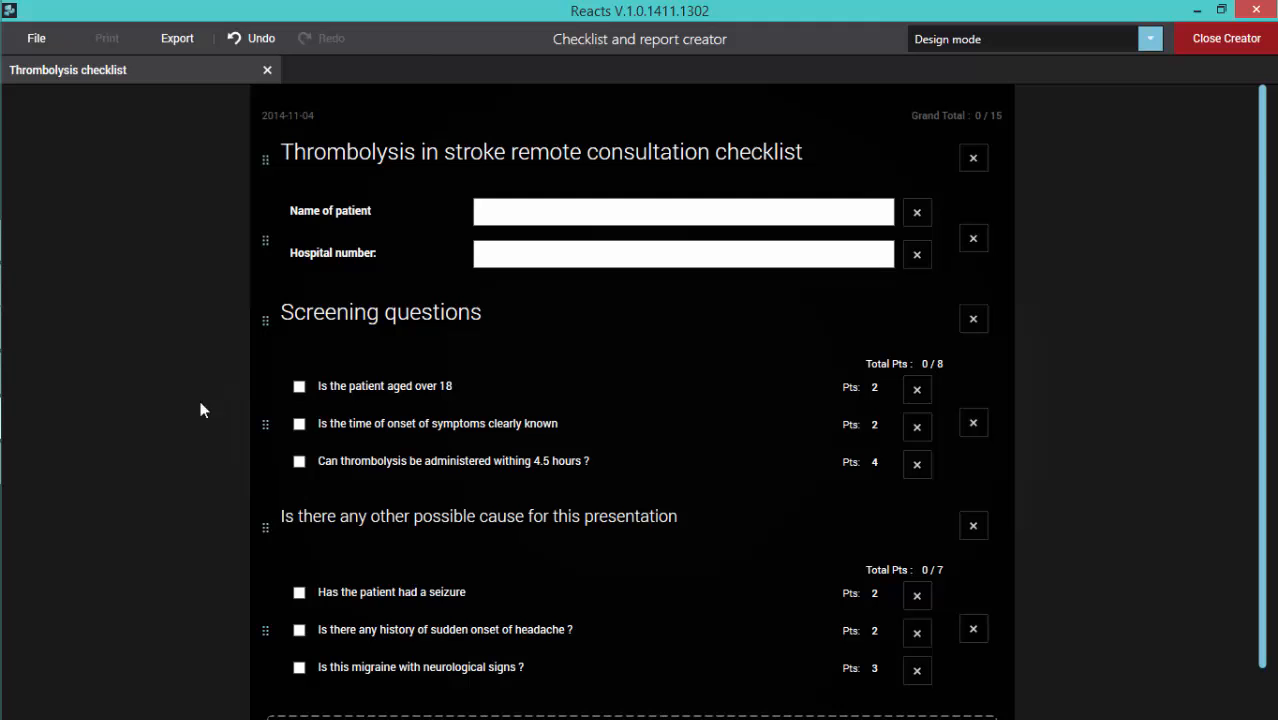
Step: Open the scored checkbox group under "Screening questions" in the thrombolysis checklist for editing
left_click(259, 423)
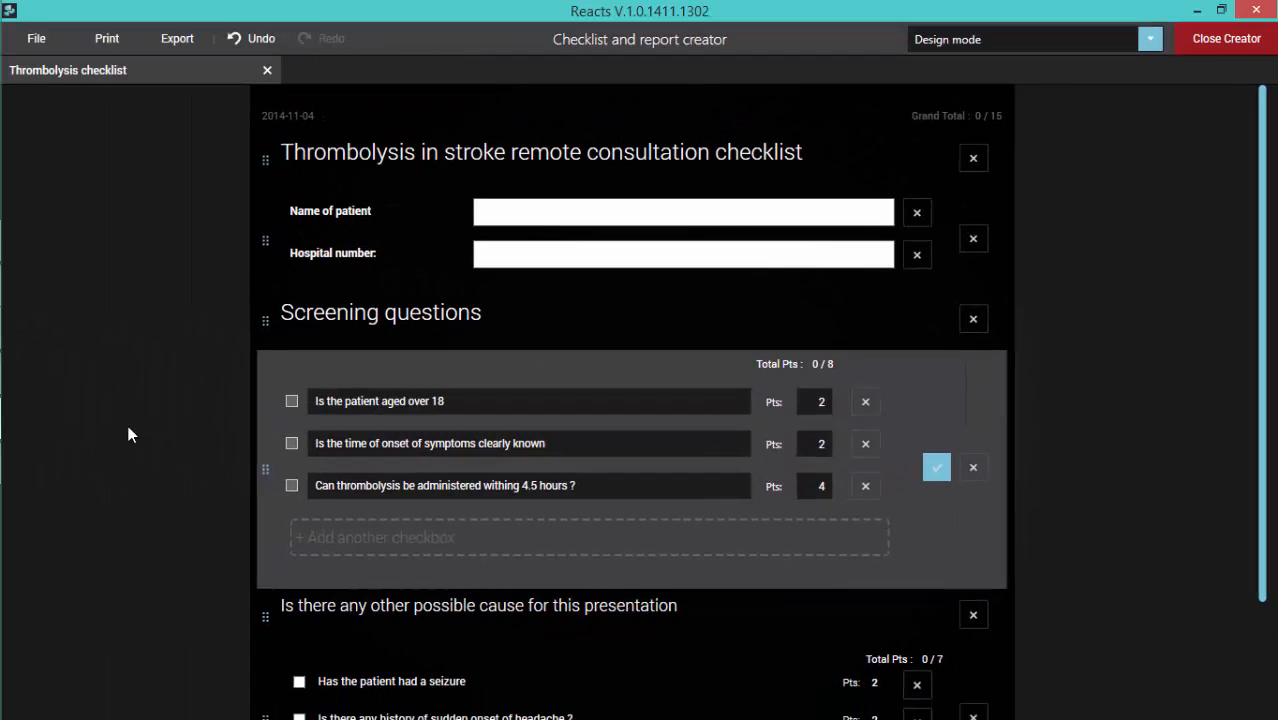
left_click(126, 435)
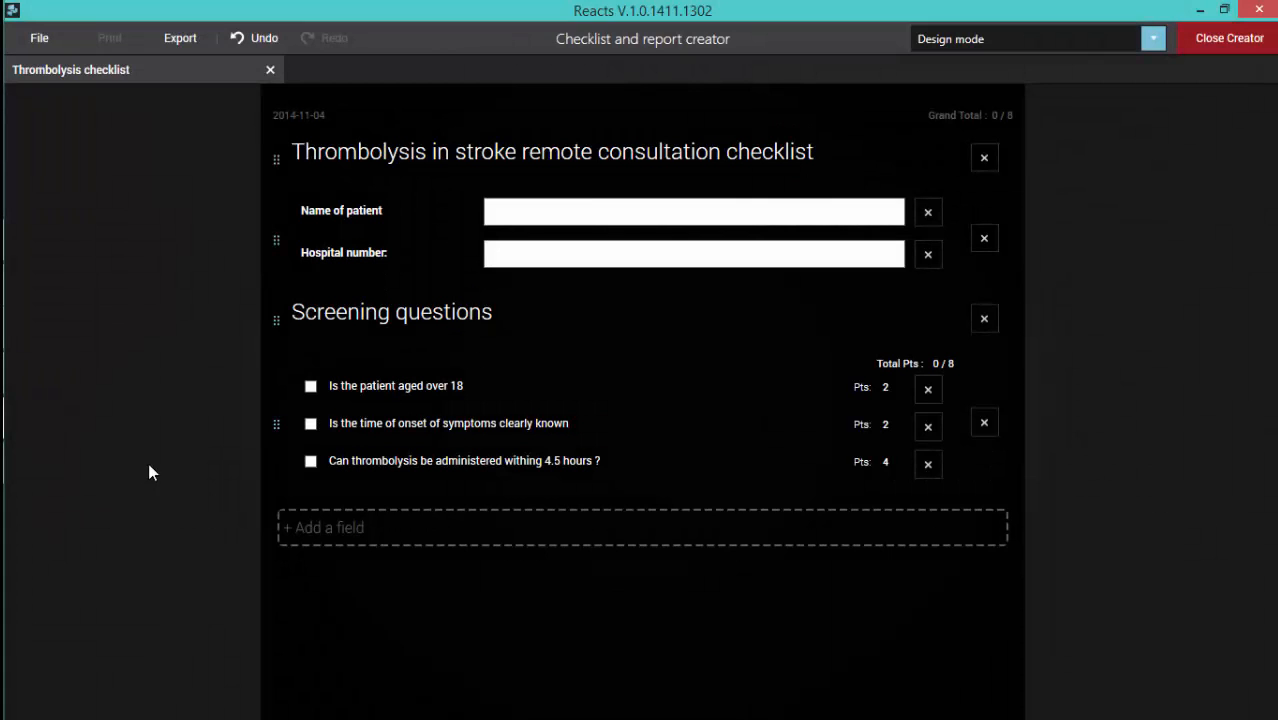
left_click(275, 423)
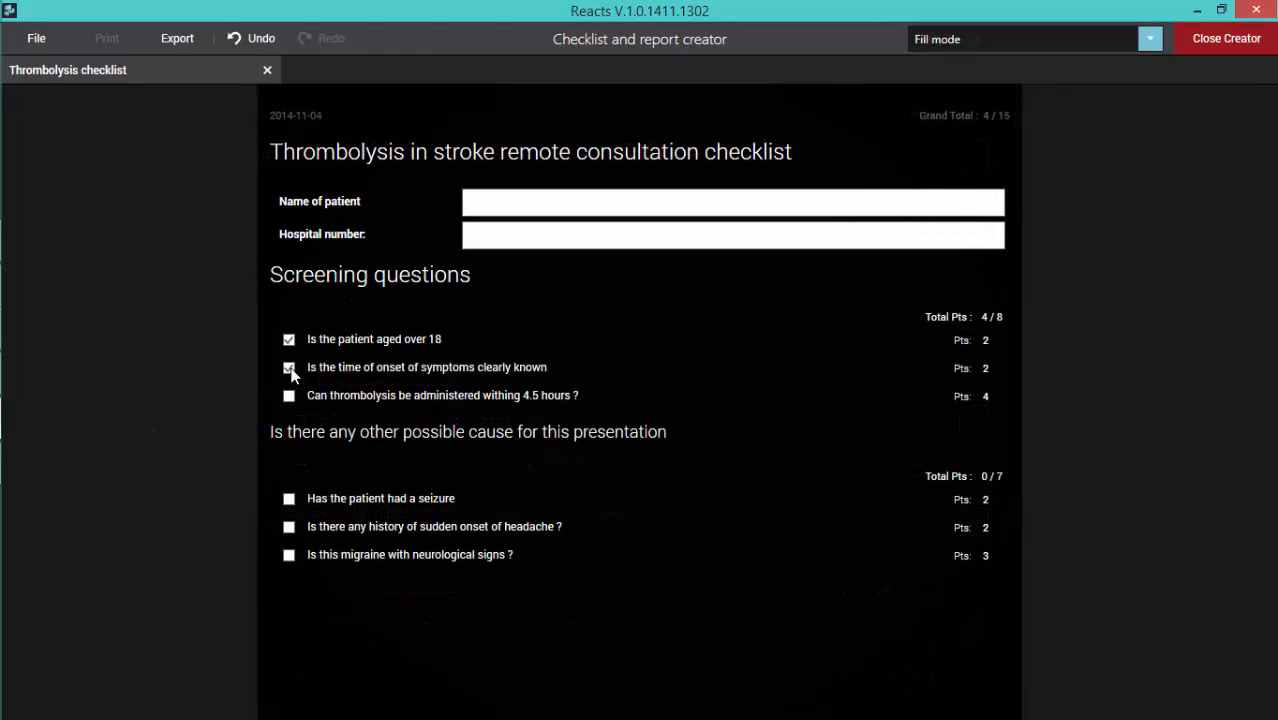
Step: Check "Is there any history of sudden onset of headache ?" and "Is this migraine with neurological signs ?" in the thrombolysis checklist
left_click(290, 527)
left_click(290, 555)
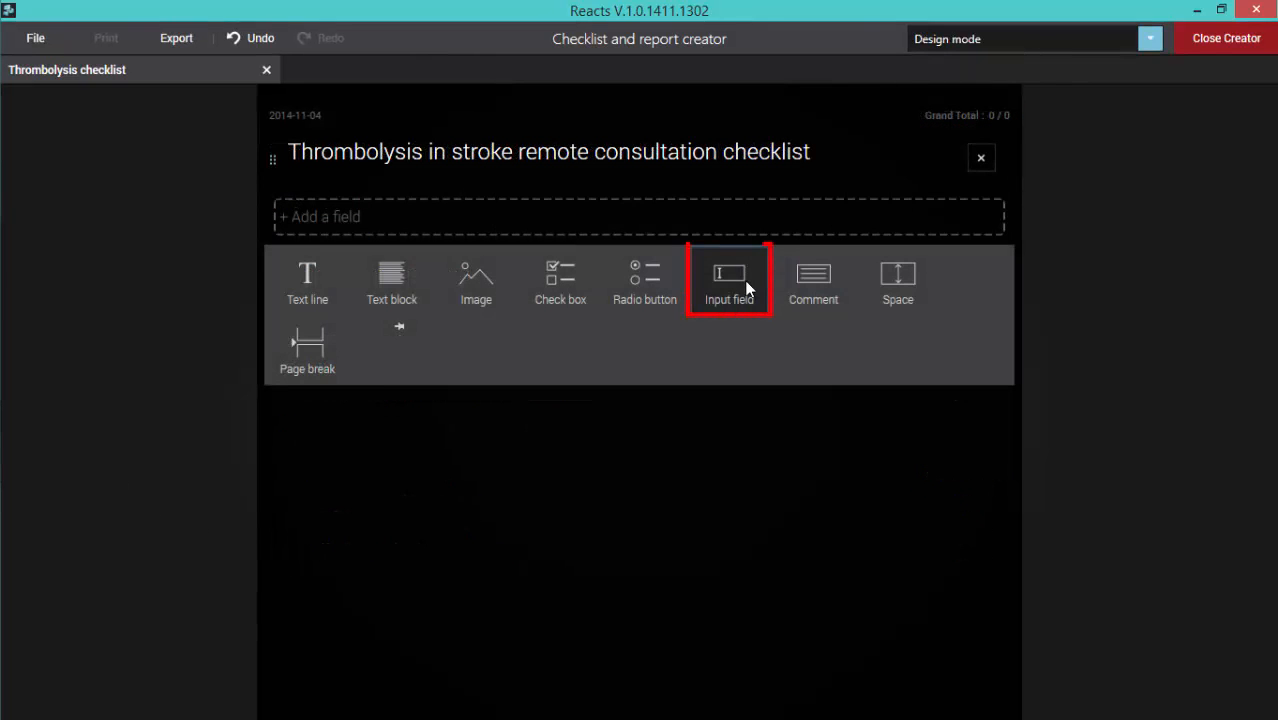
Step: Add input fields labelled "Name of patient", "Medical record number" and "Date" below the thrombolysis checklist title
left_click(747, 288)
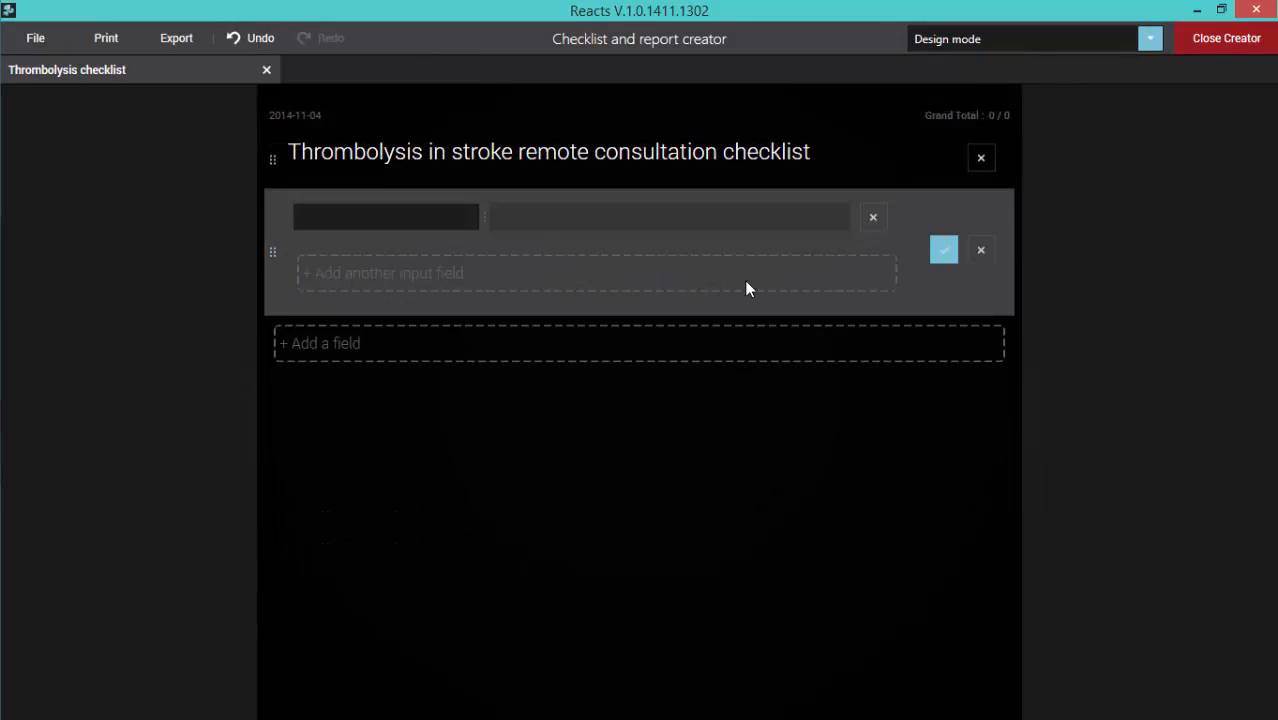
left_click(365, 214)
type("Name of patient")
left_click(340, 274)
type("Medical record number")
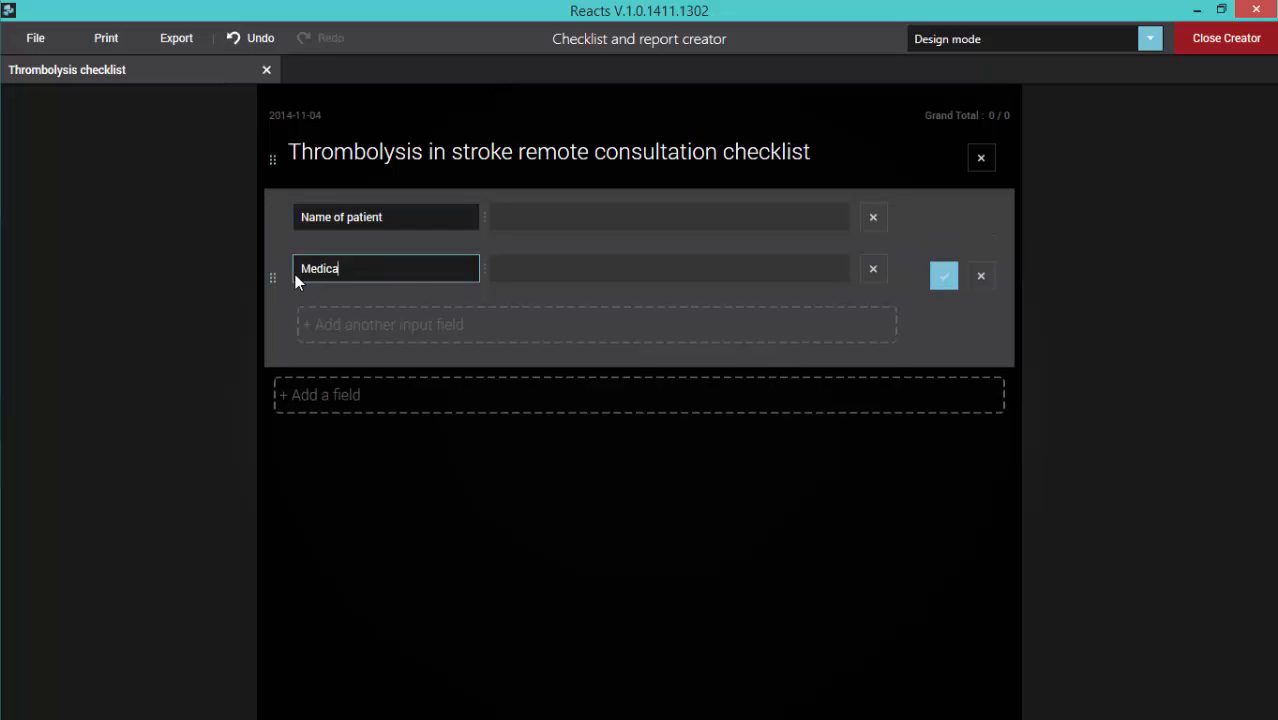
left_click(383, 323)
type("Date")
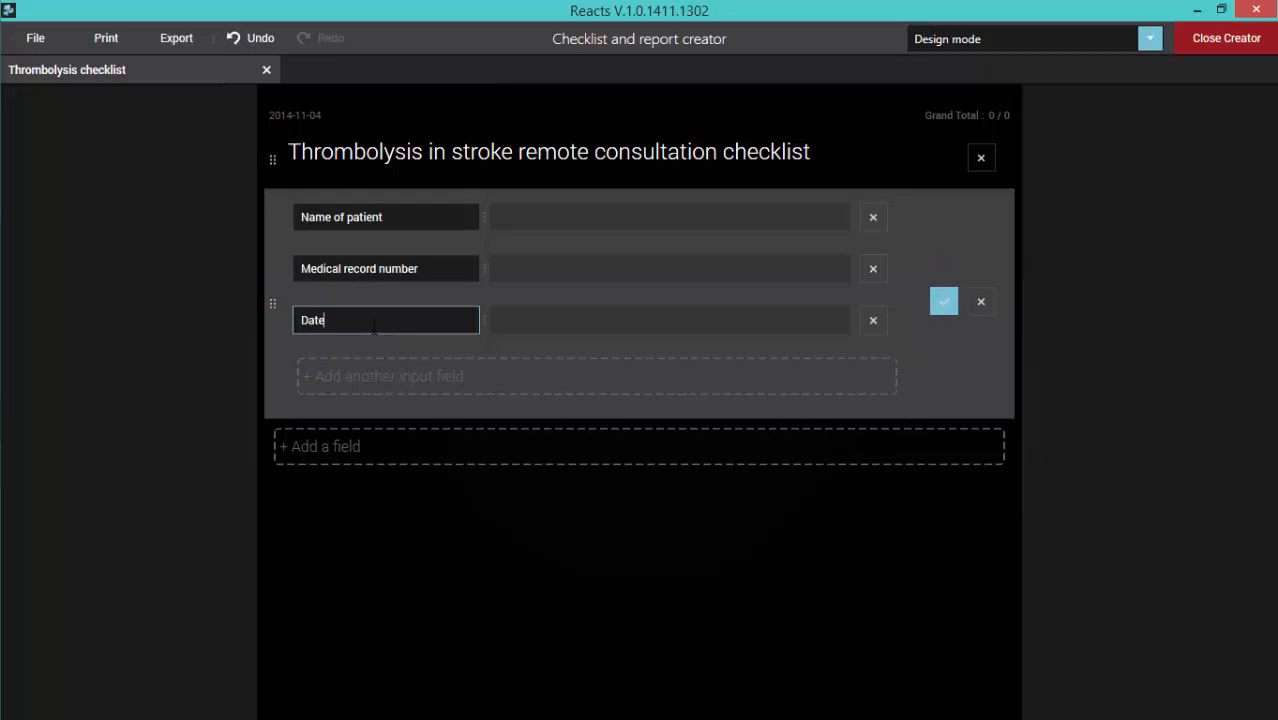
left_click(944, 301)
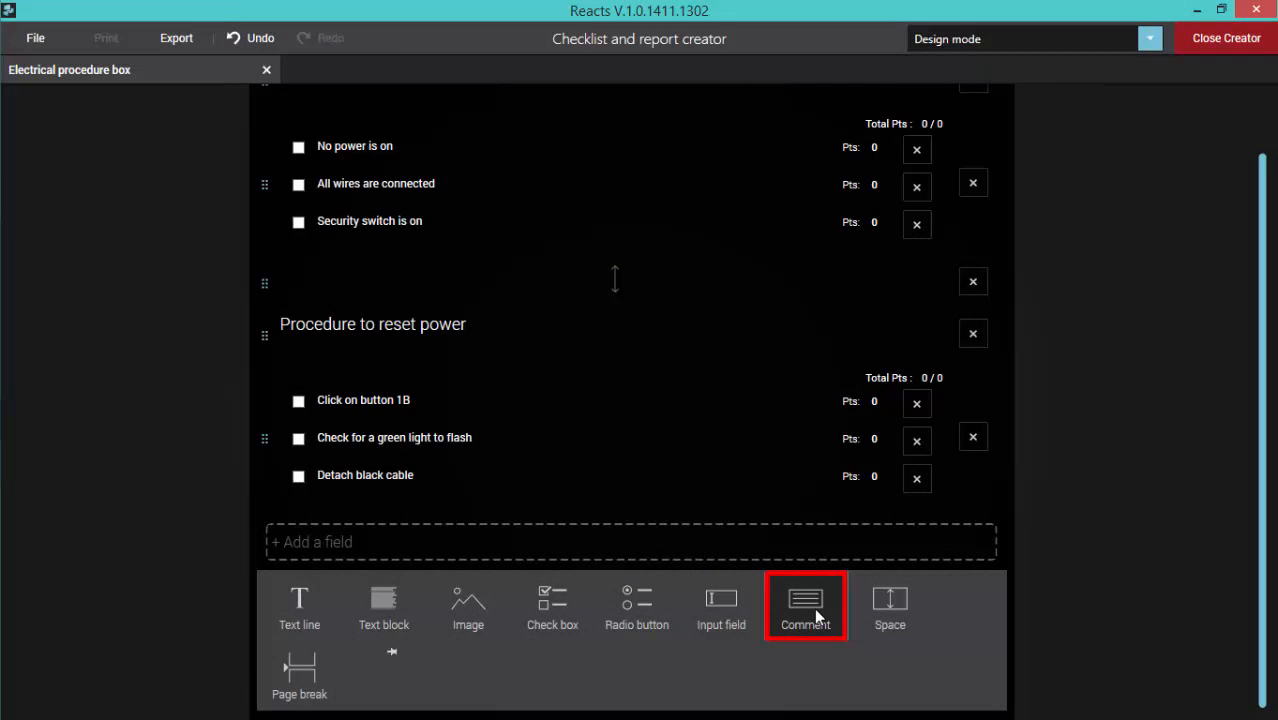
Step: Add a comment field below the "Procedure to reset power" checkboxes in the electrical box checklist and switch to Fill mode
left_click(815, 619)
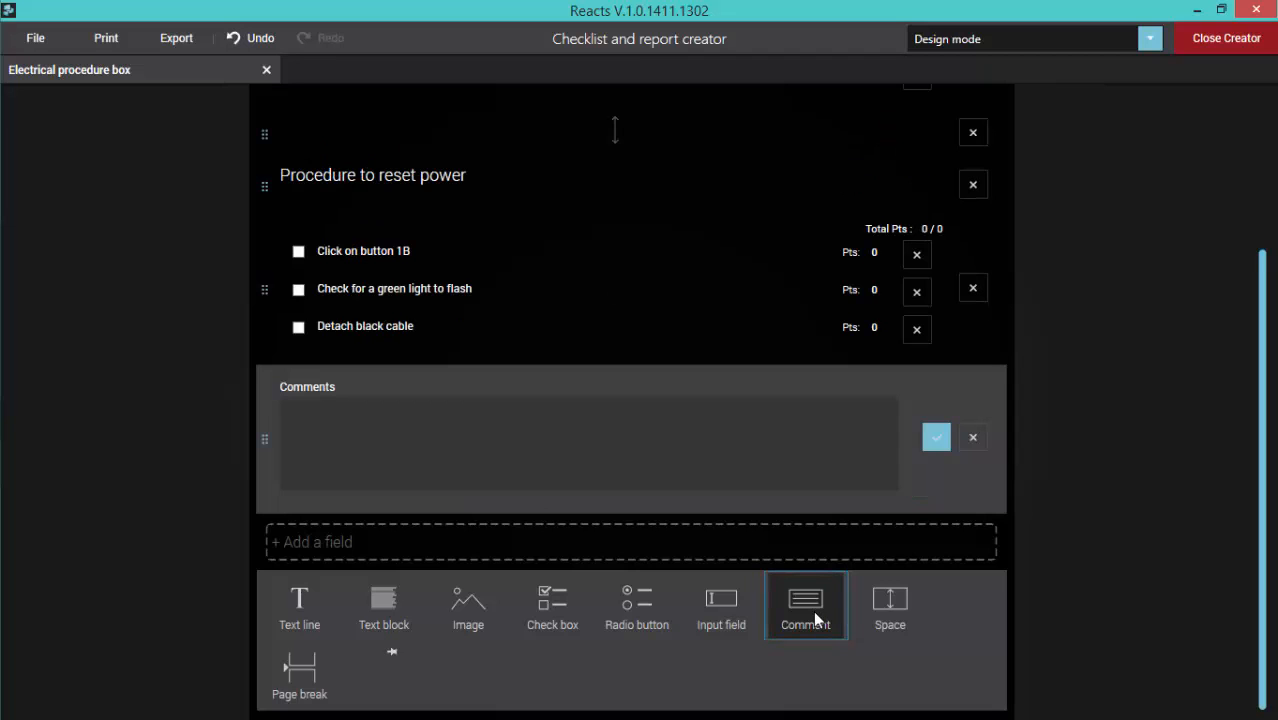
left_click(930, 578)
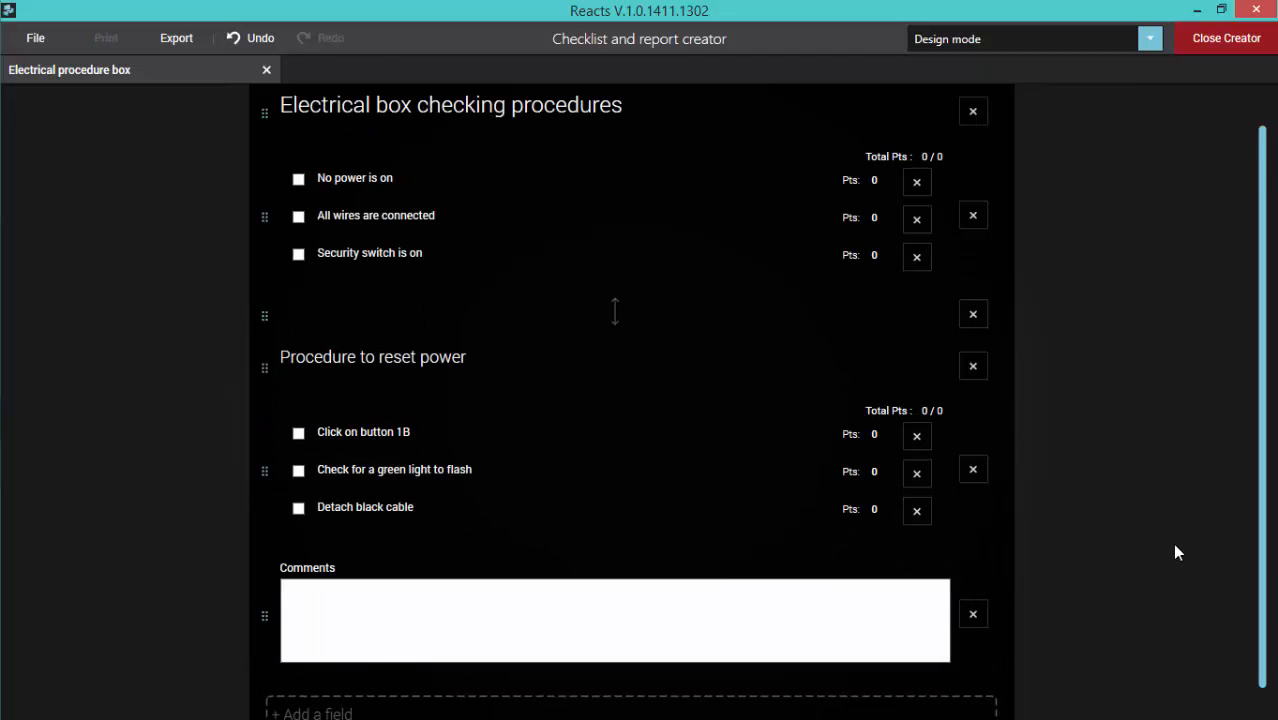
left_click(1151, 42)
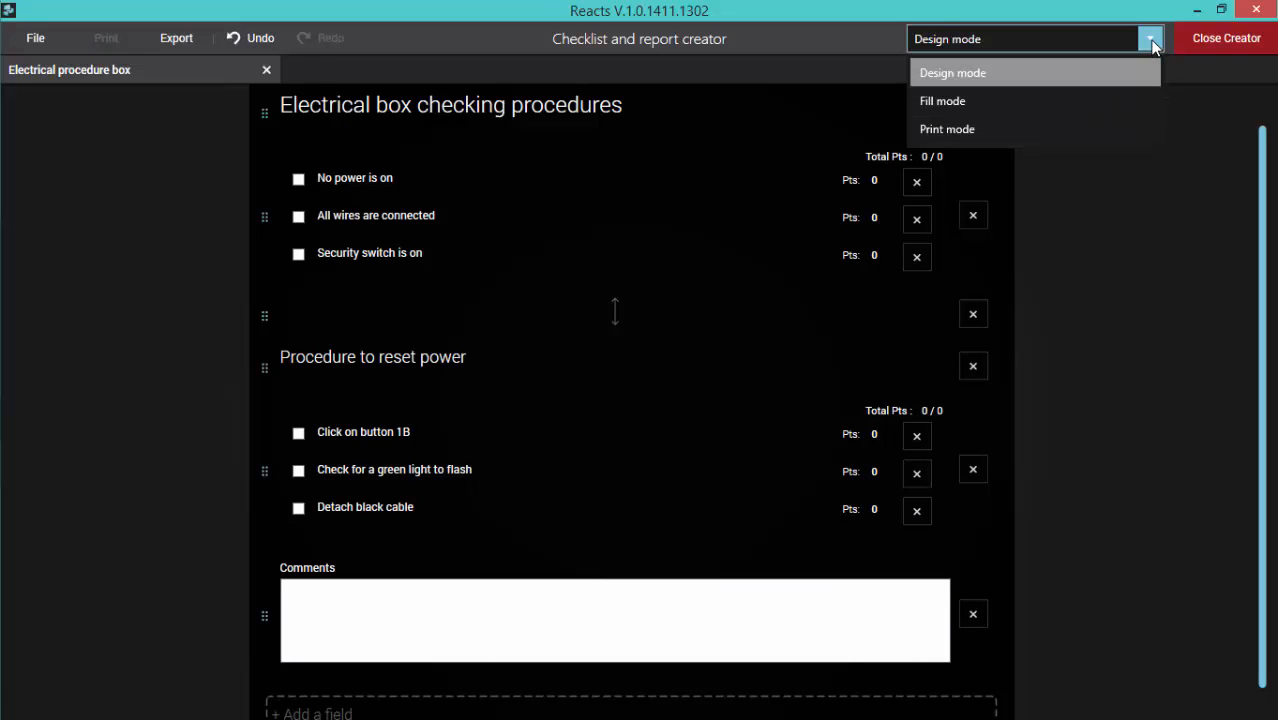
left_click(943, 102)
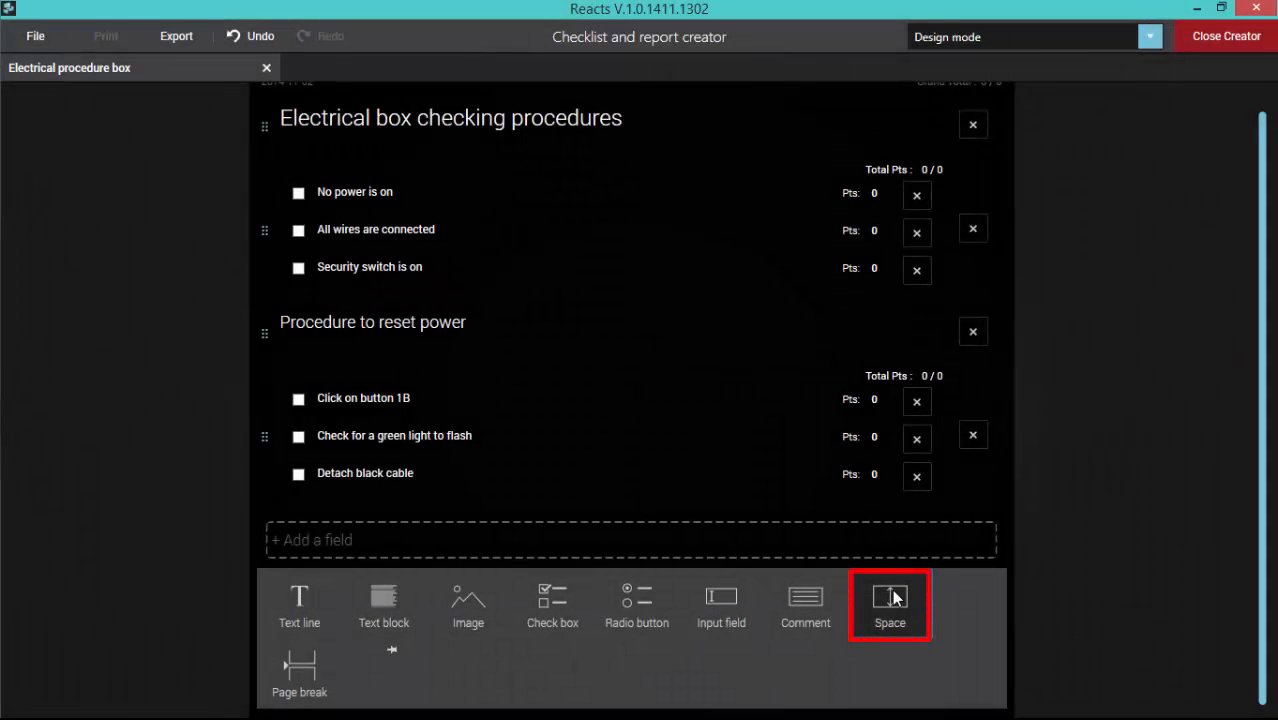
Step: Insert a space with increased blank height above the "Procedure to reset power" heading, and add a page break below the last checkboxes
left_click(891, 599)
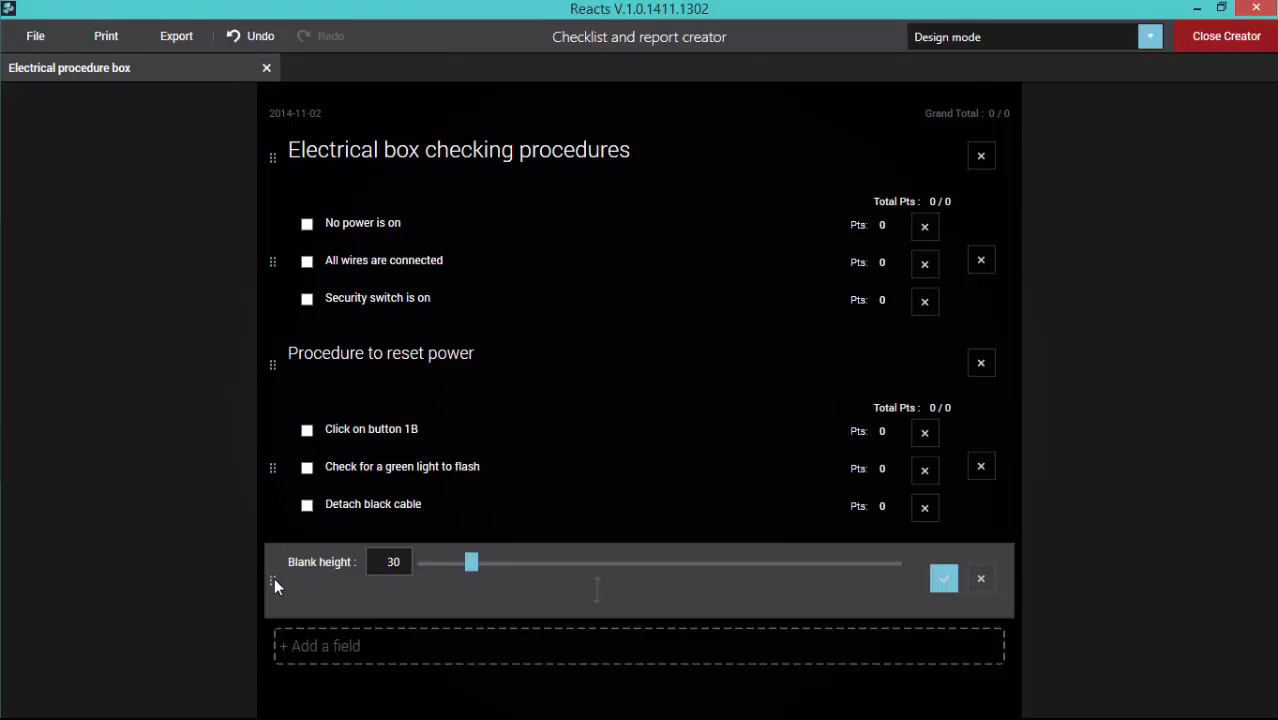
left_click_drag(274, 577, 308, 346)
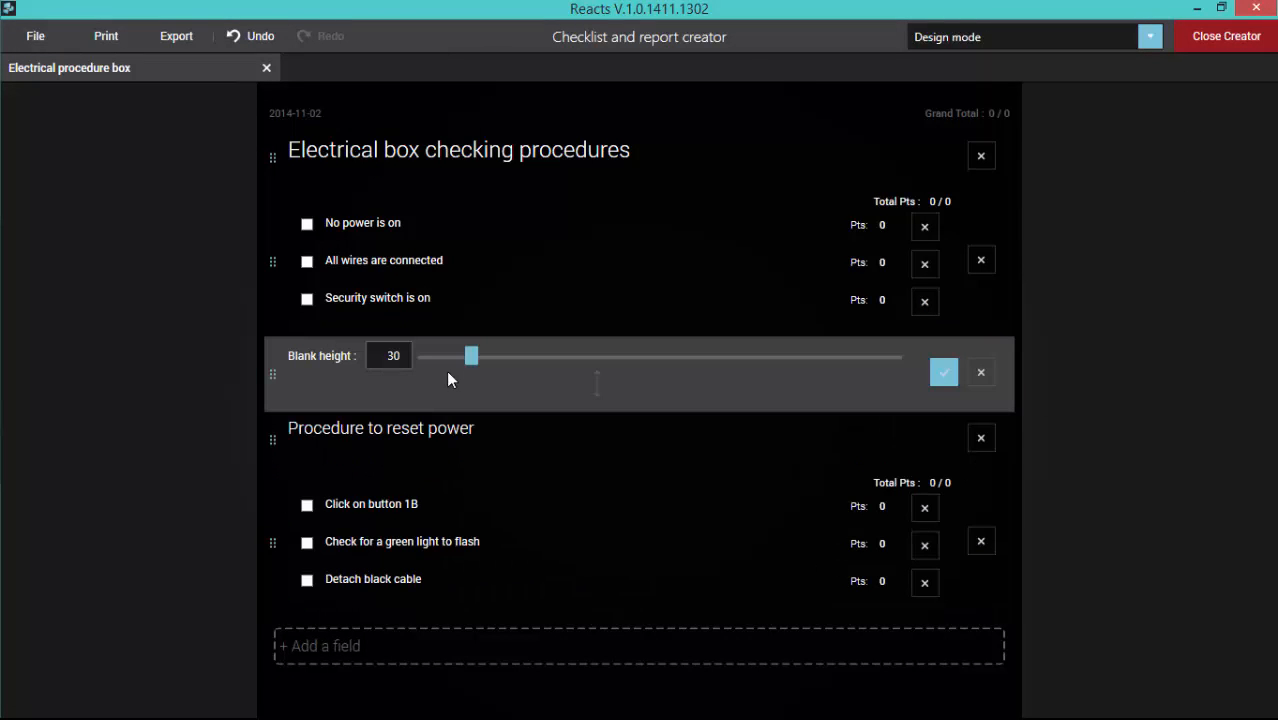
left_click_drag(474, 355, 525, 369)
left_click(936, 389)
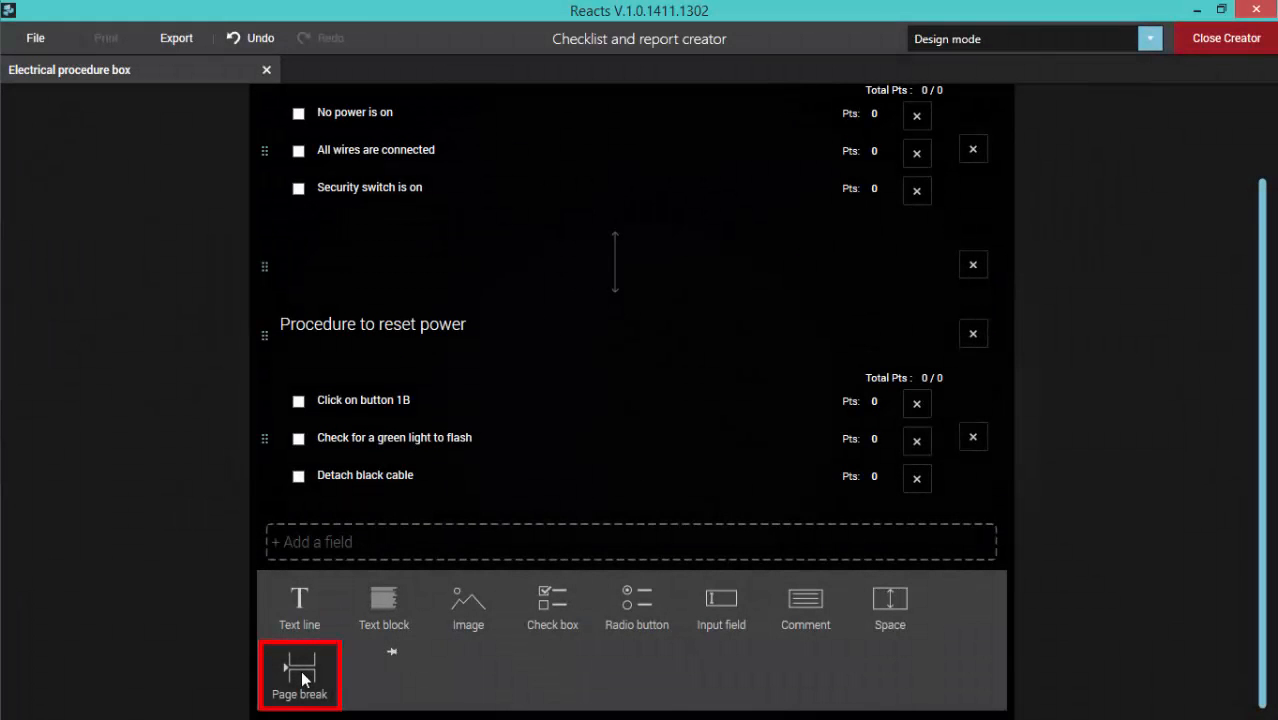
left_click(302, 676)
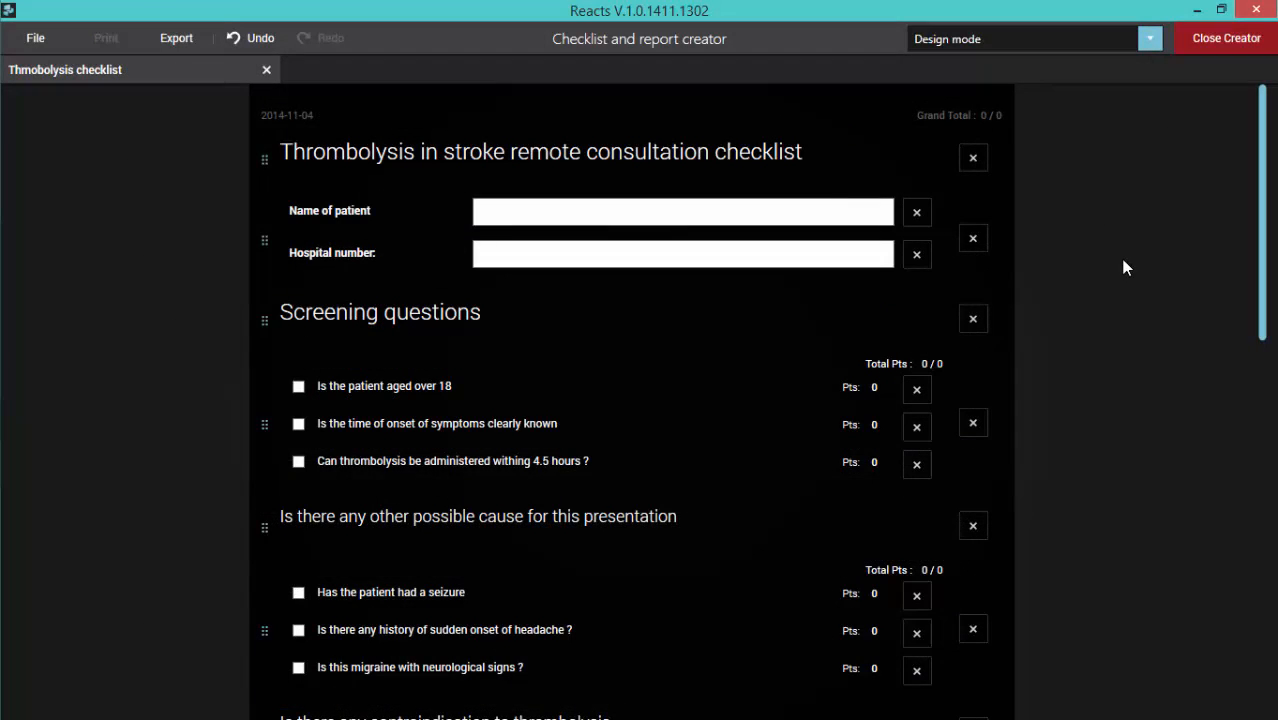
Step: Look through the sections of the thrombolysis checklist and try to switch it to Print mode
scroll(1165, 273, "down", 3)
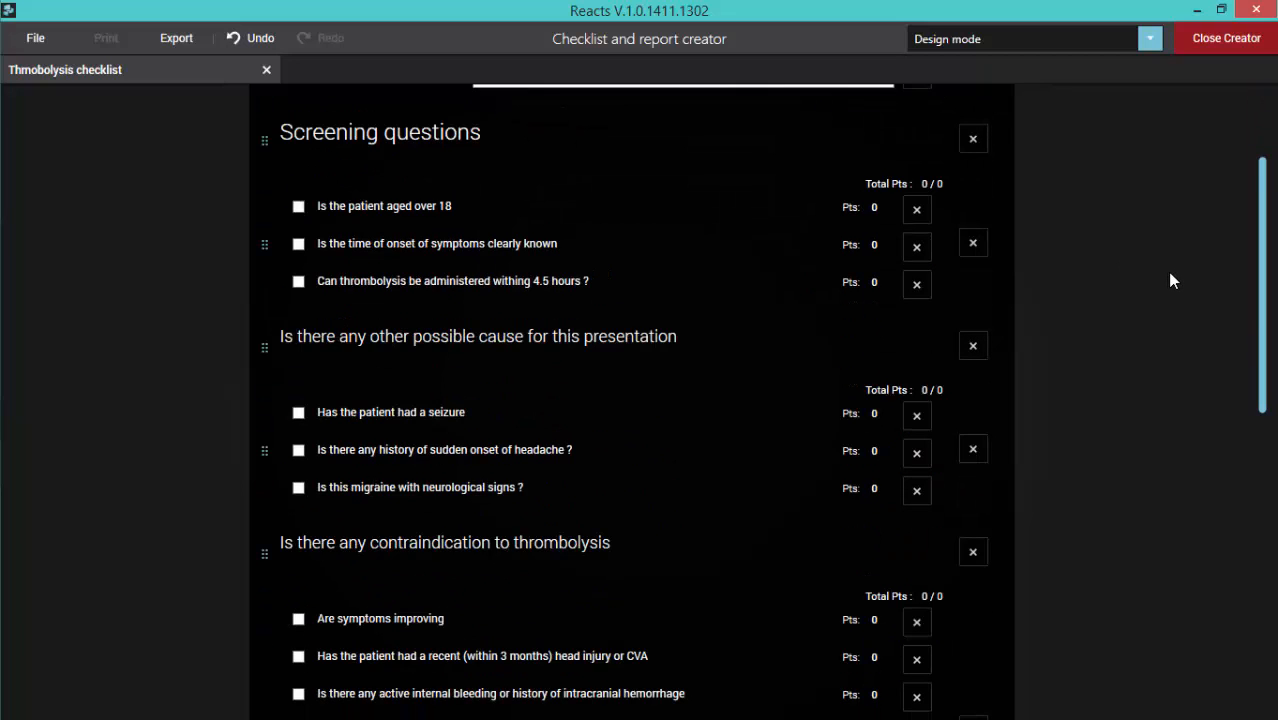
scroll(1170, 274, "down", 1)
scroll(1171, 271, "down", 2)
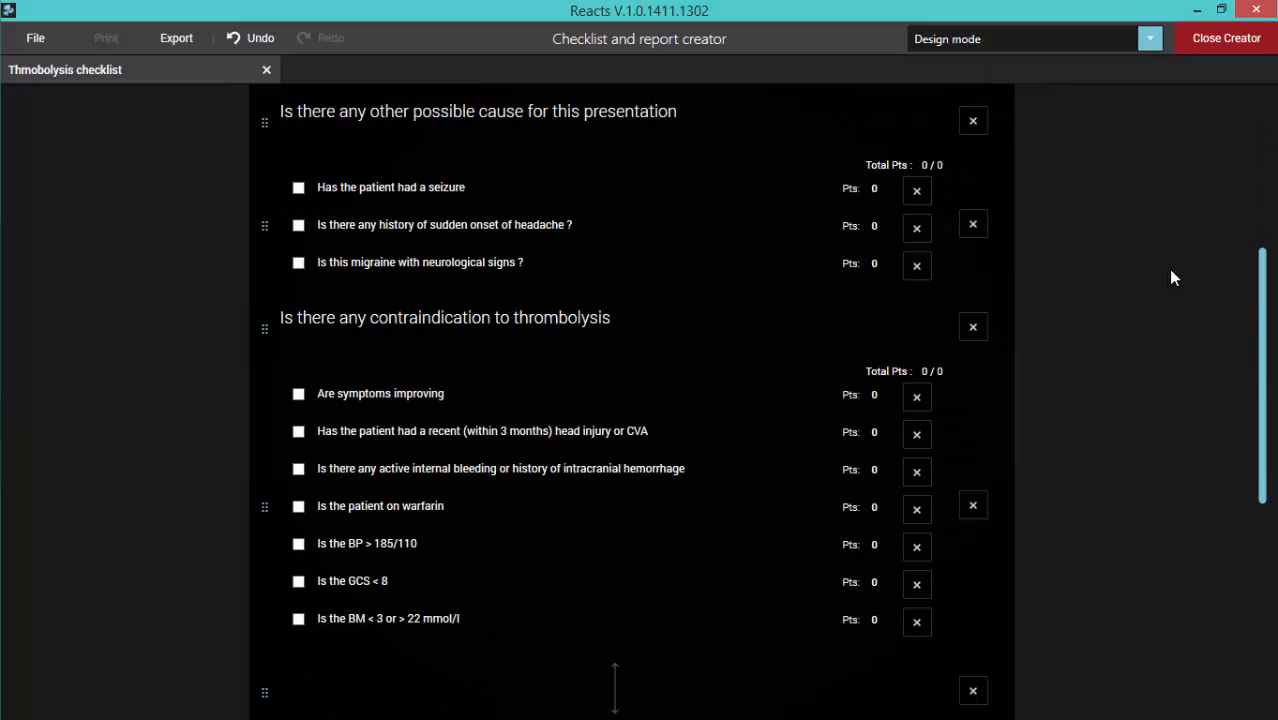
scroll(1171, 271, "down", 5)
scroll(1175, 273, "up", 3)
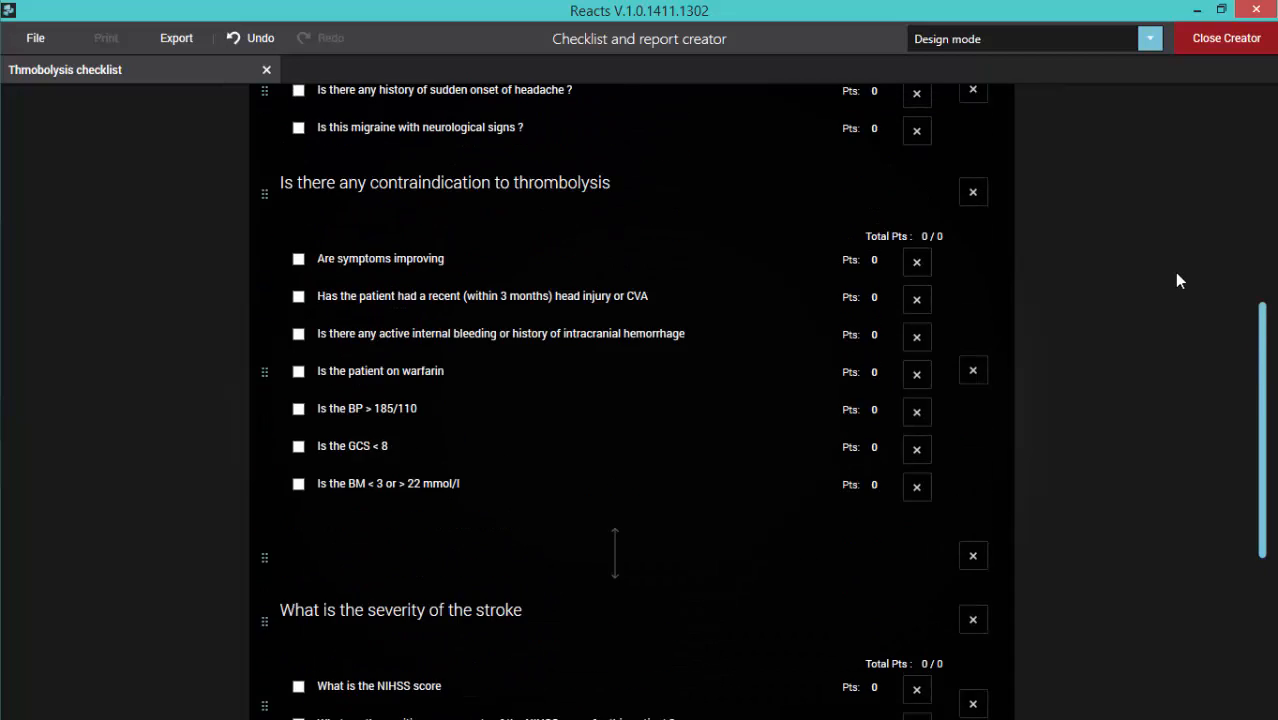
scroll(1175, 272, "up", 8)
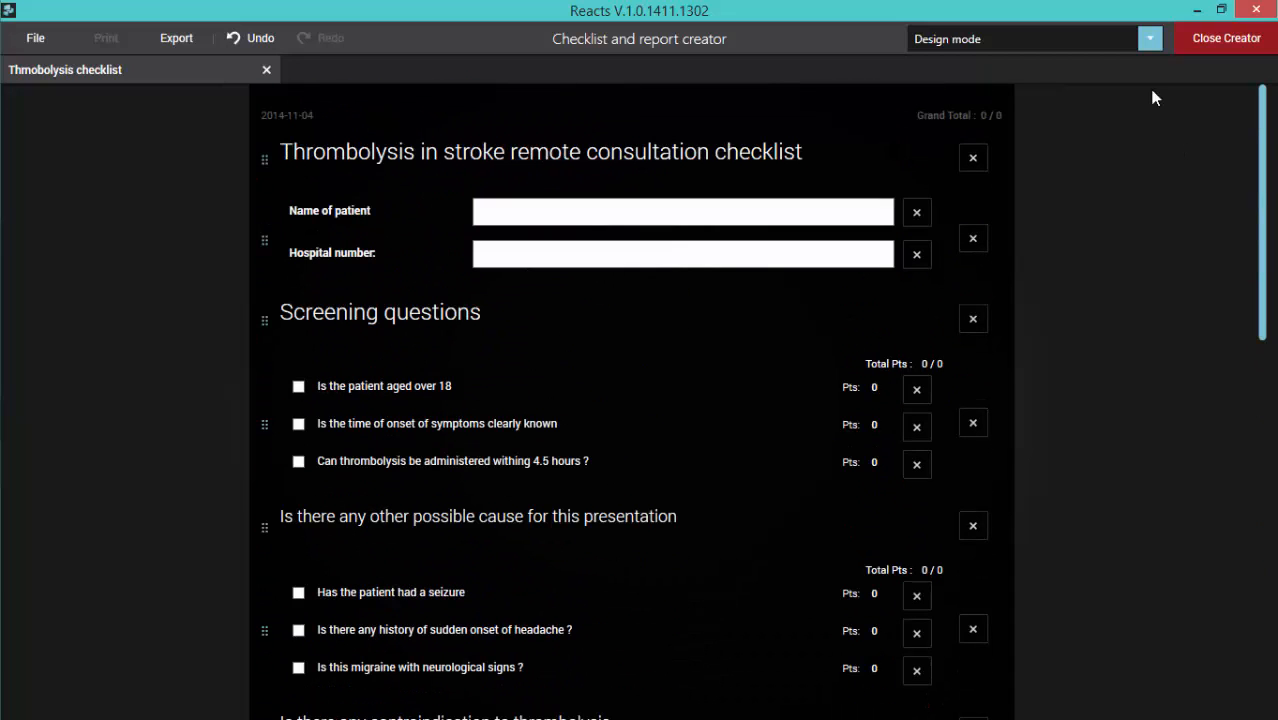
left_click(1144, 40)
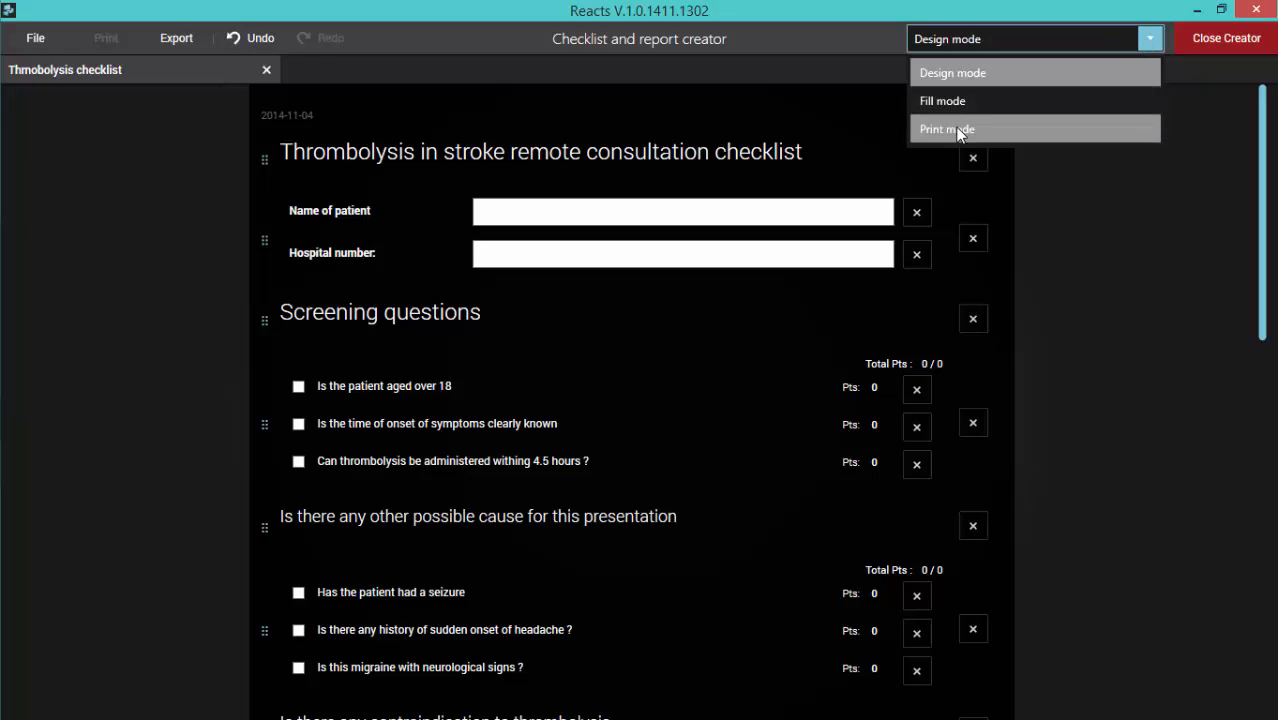
left_click(1016, 145)
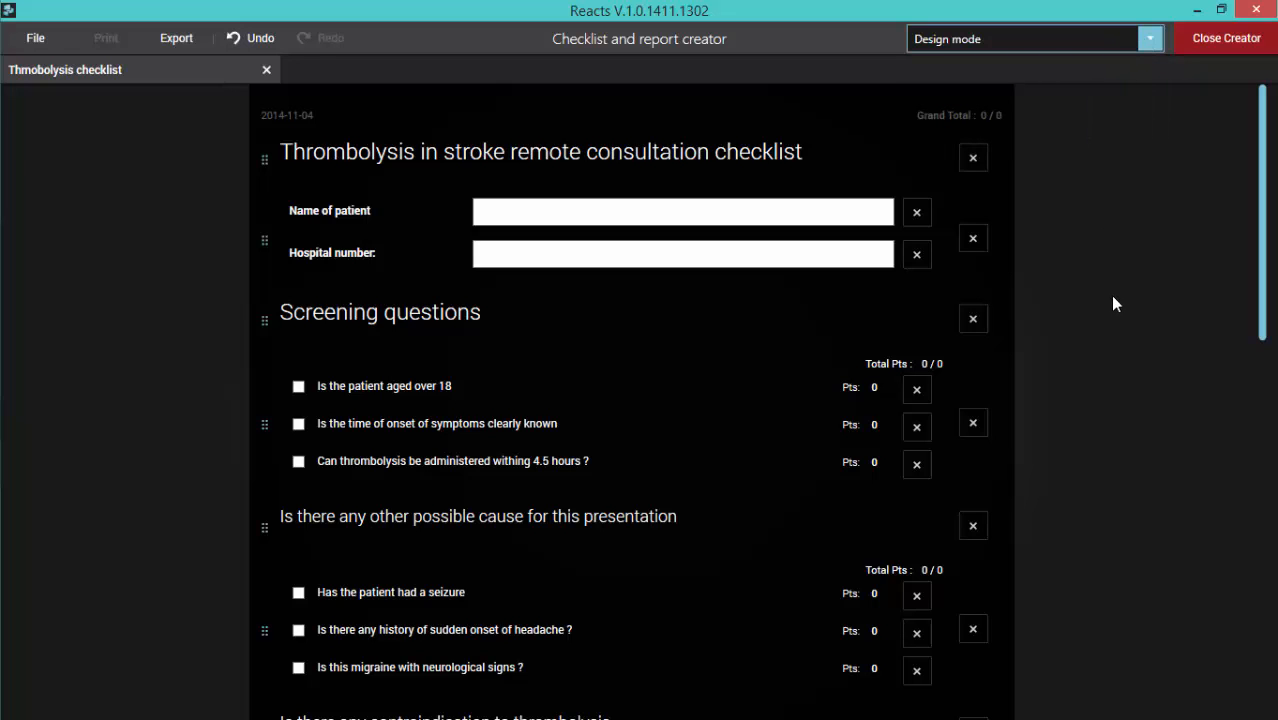
Step: Look through the printed pages of the thrombolysis checklist to examine where the page break falls
scroll(1103, 300, "down", 3)
scroll(1103, 300, "down", 3)
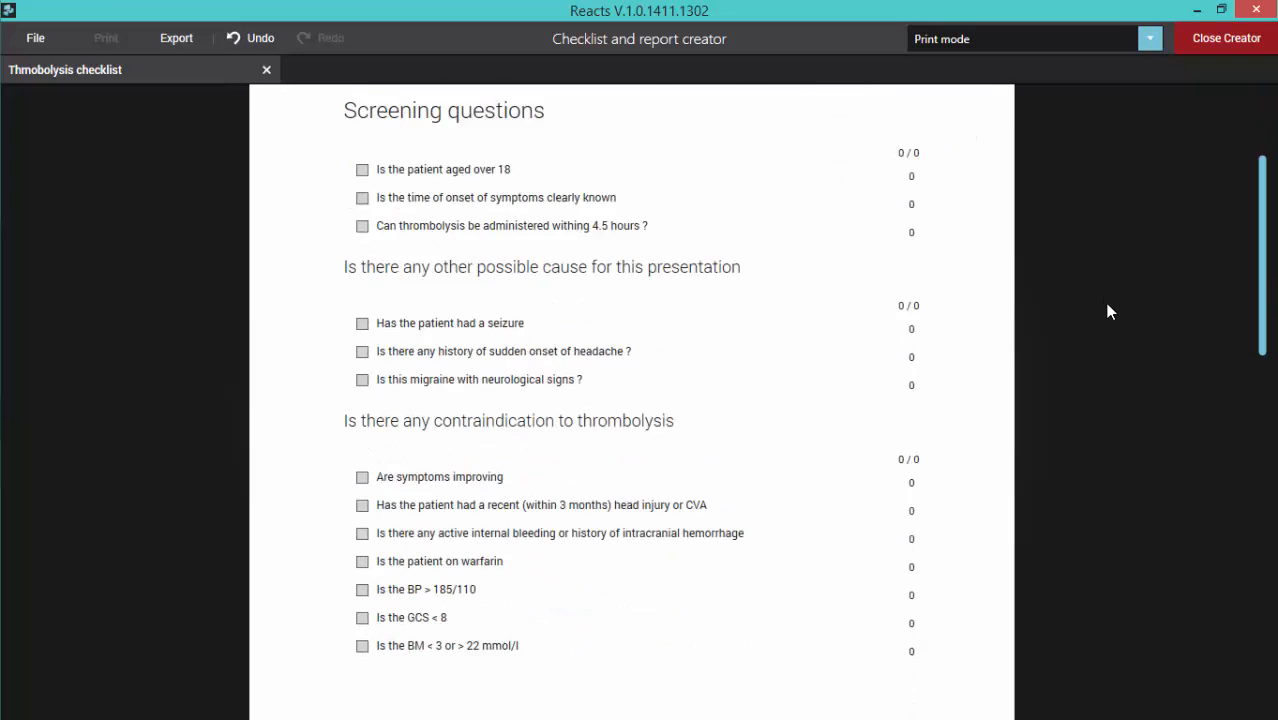
scroll(1133, 300, "down", 1)
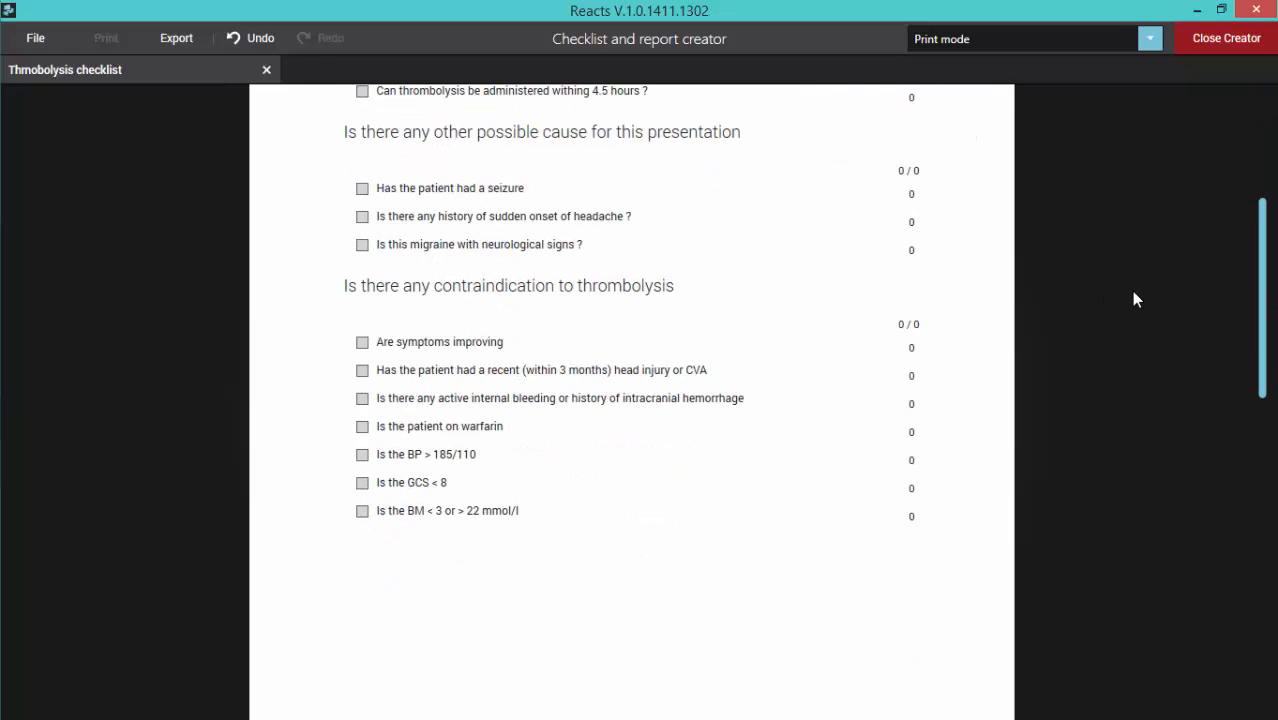
scroll(1133, 300, "down", 3)
scroll(1135, 302, "down", 3)
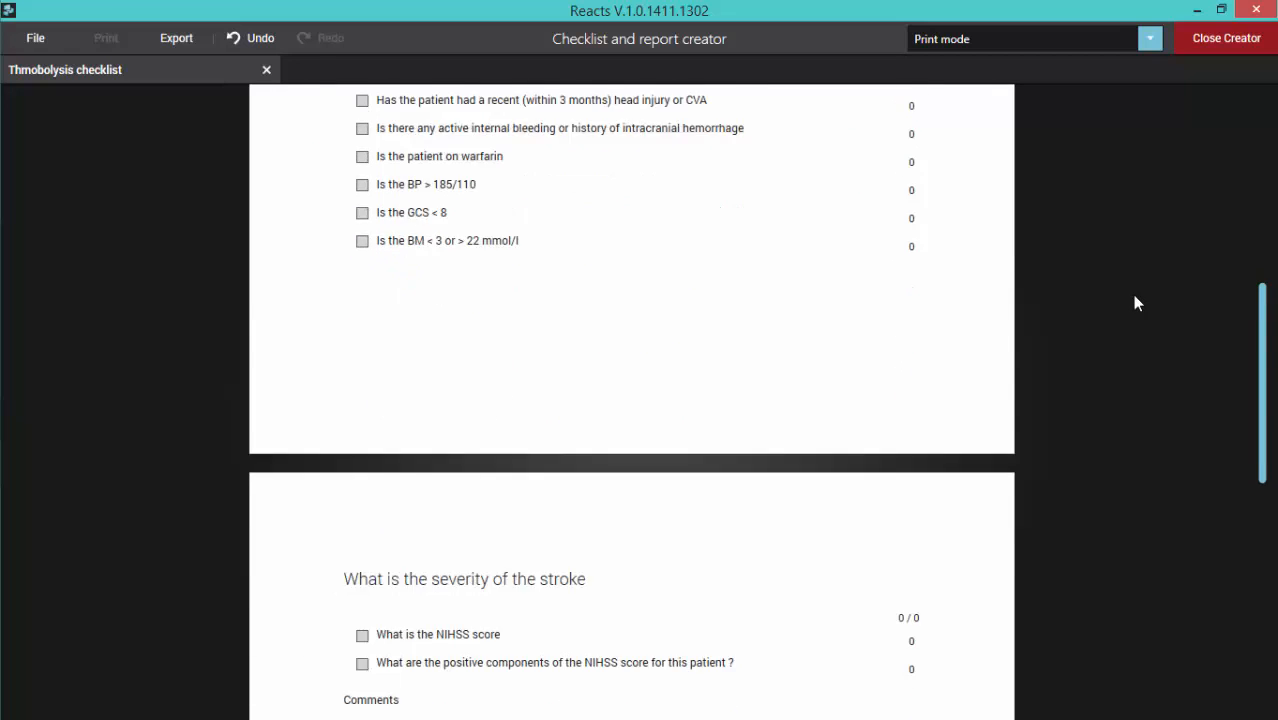
scroll(1129, 300, "up", 6)
scroll(1122, 304, "up", 4)
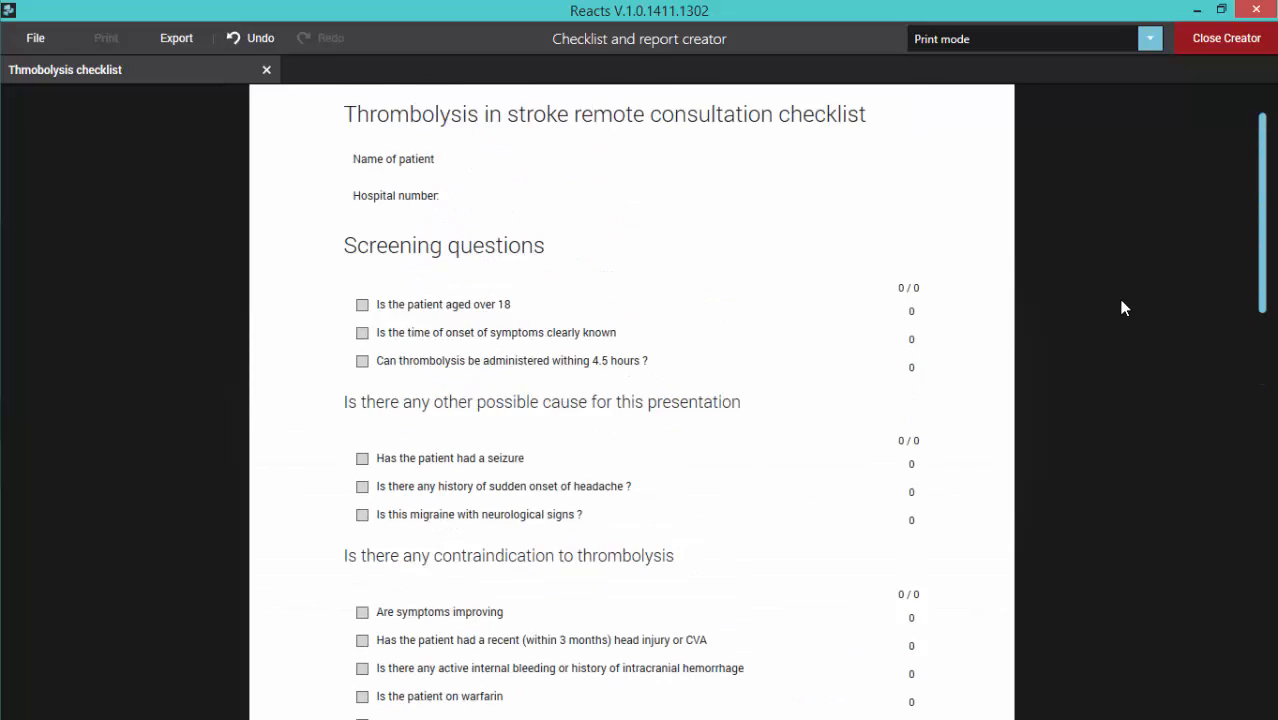
Step: In Design mode, move the page break directly below the "Is there any contraindication to thrombolysis" heading and preview the result in Print mode
left_click(1149, 40)
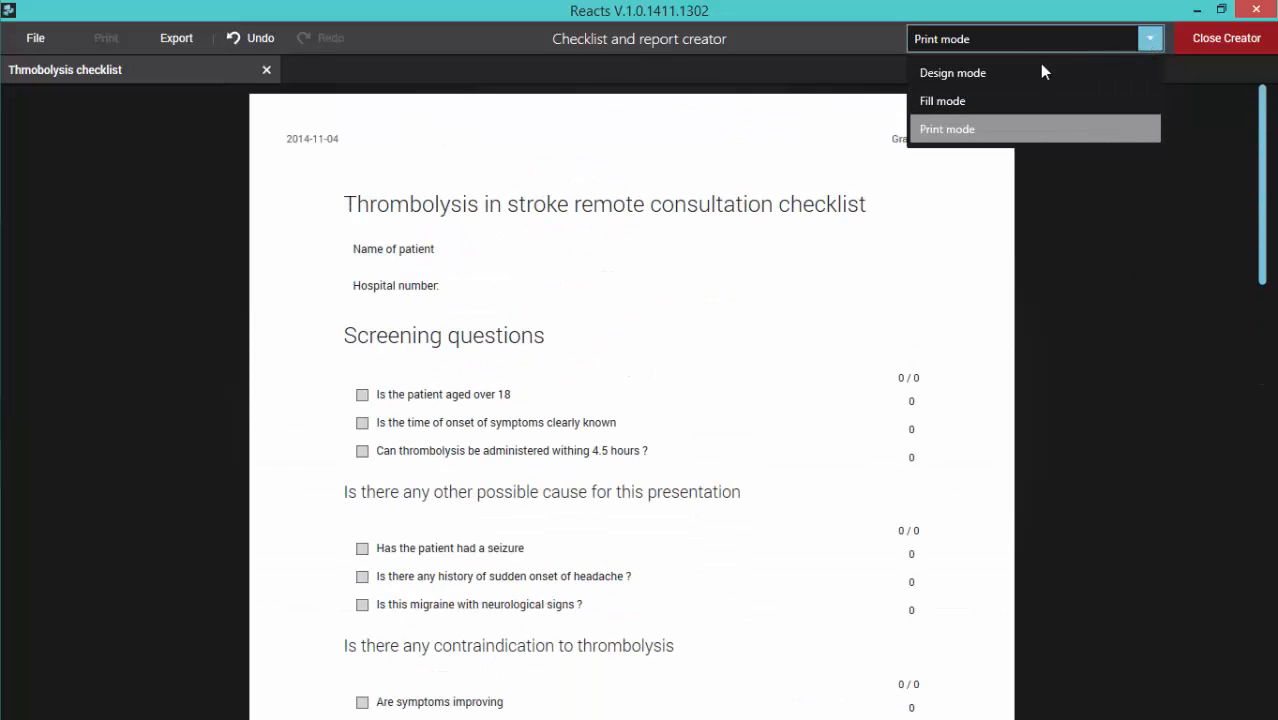
left_click(982, 73)
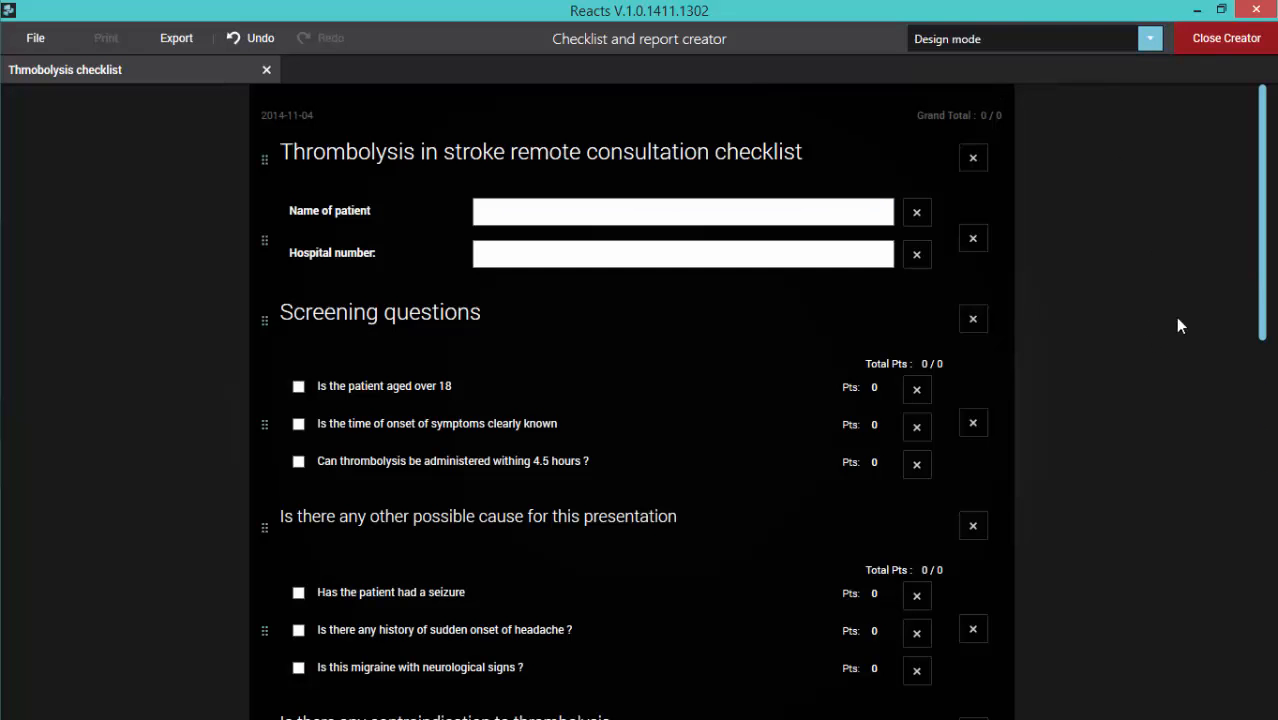
scroll(1262, 268, "down", 5)
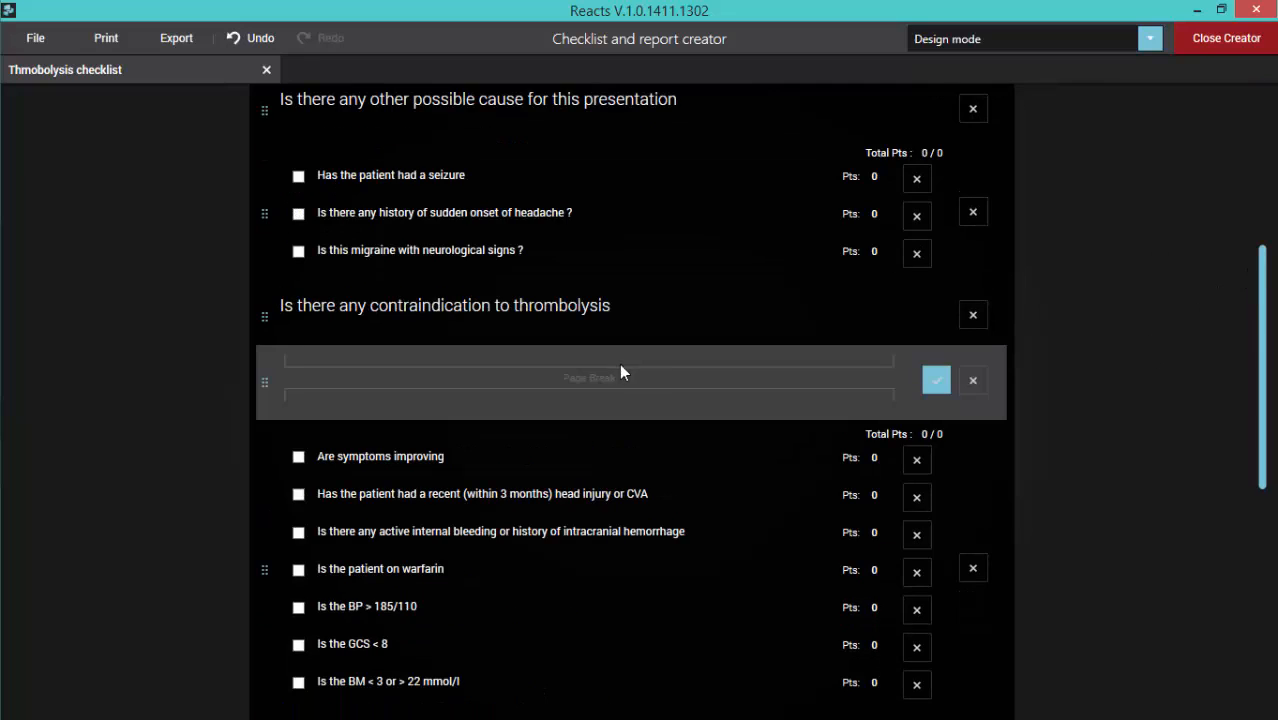
left_click(941, 381)
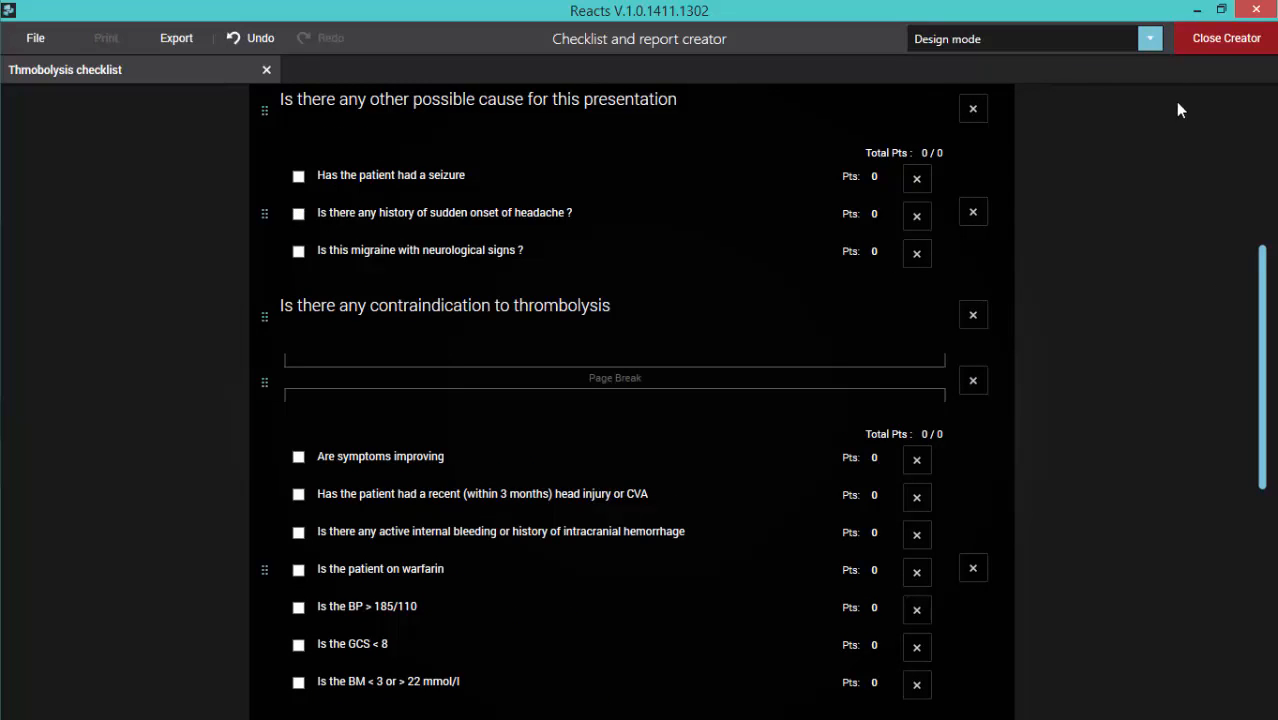
left_click(1149, 43)
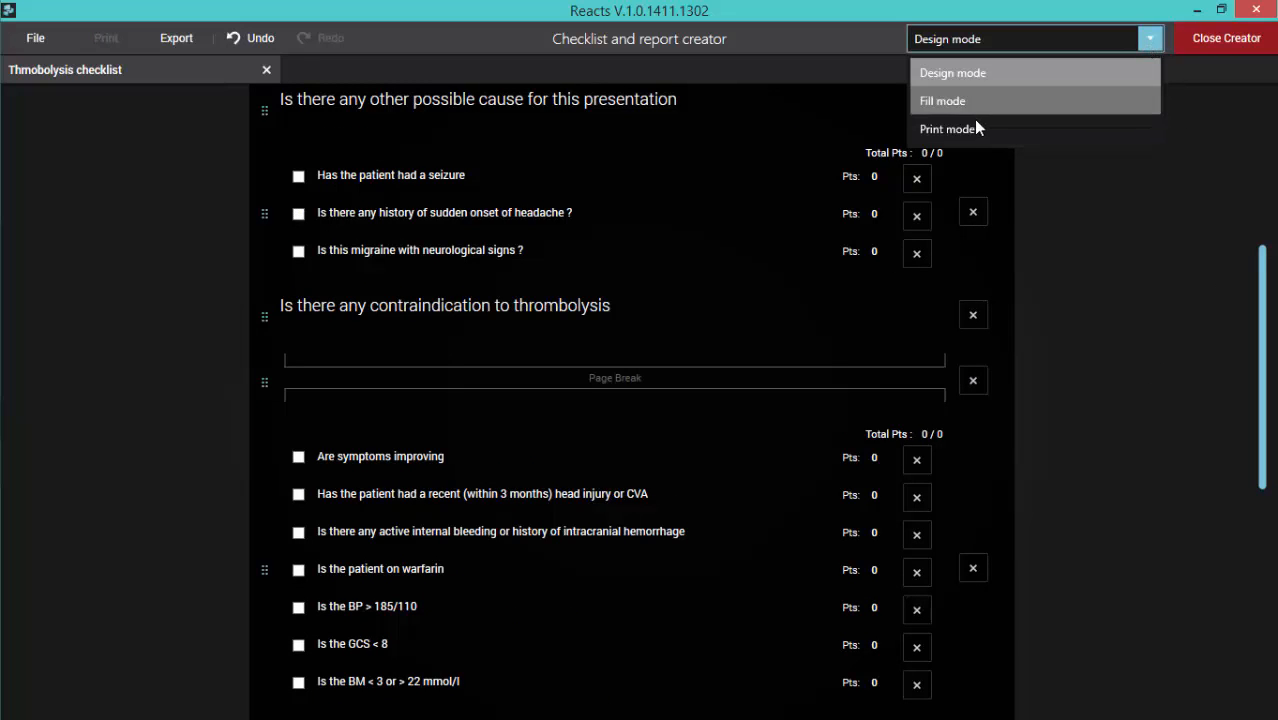
left_click(1081, 211)
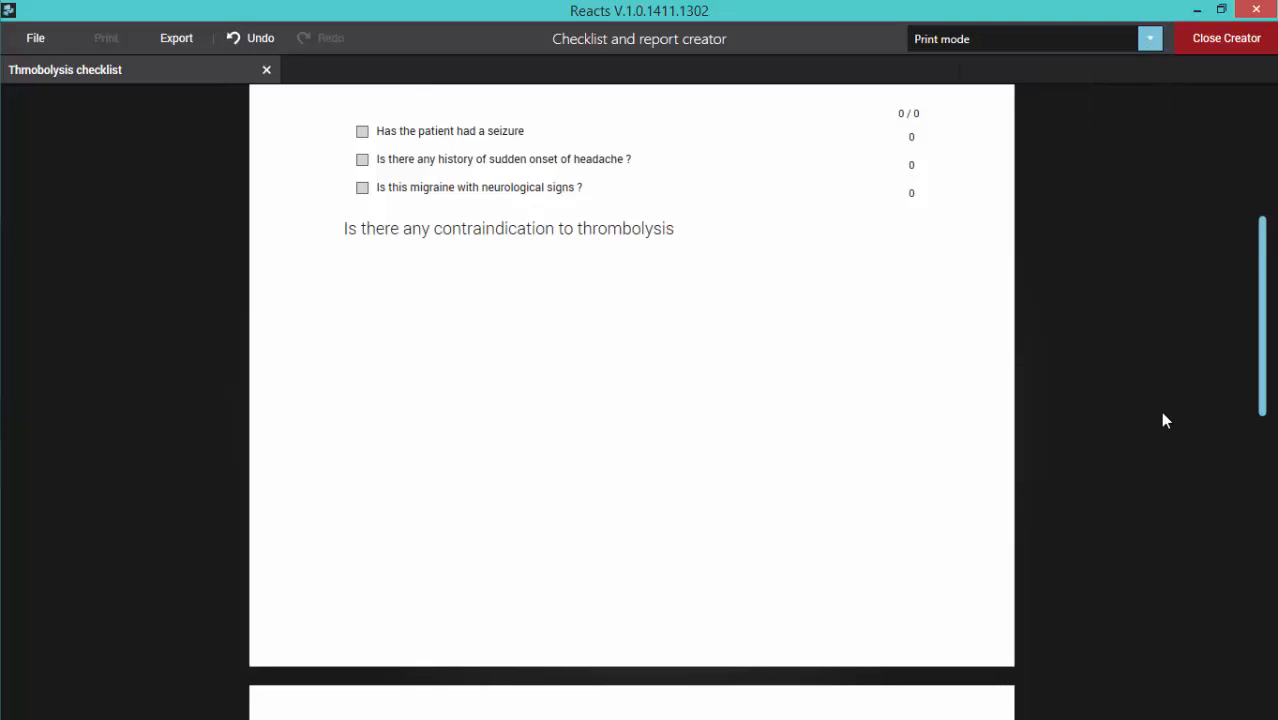
scroll(1262, 318, "up", 4)
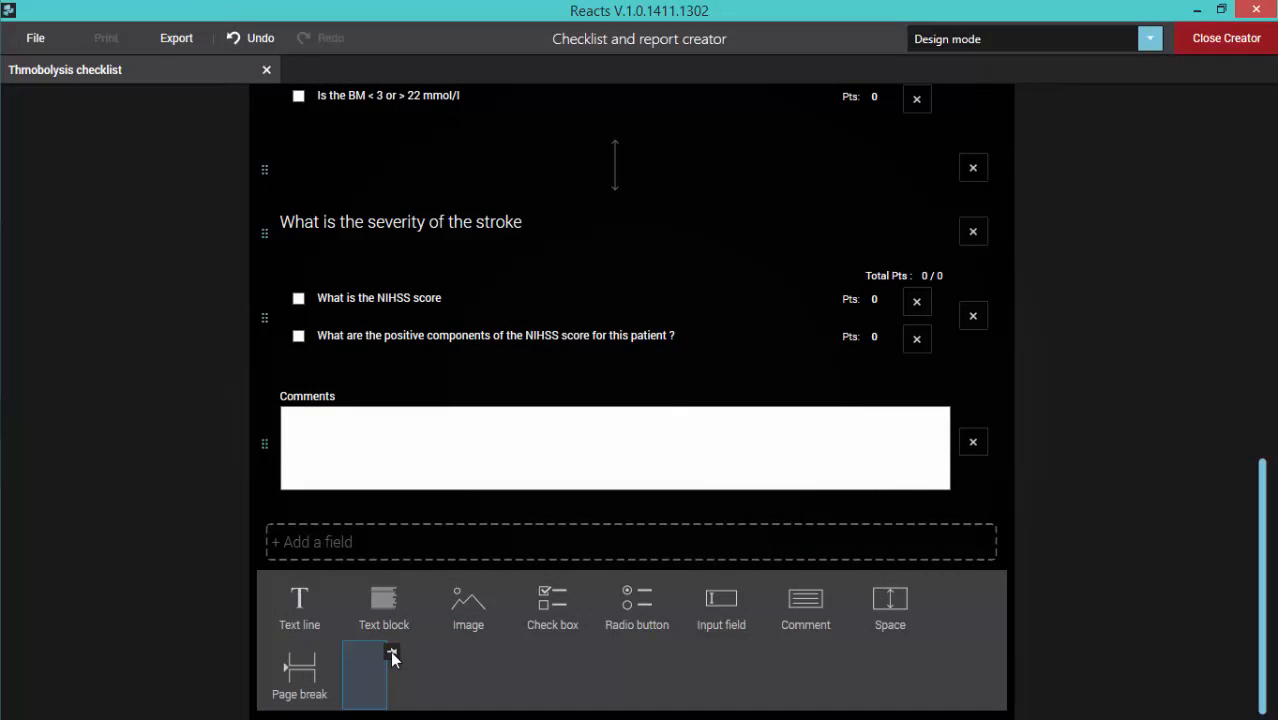
Step: Collapse the list of field types and move the Comments field above the "What is the severity of the stroke" heading
left_click(125, 432)
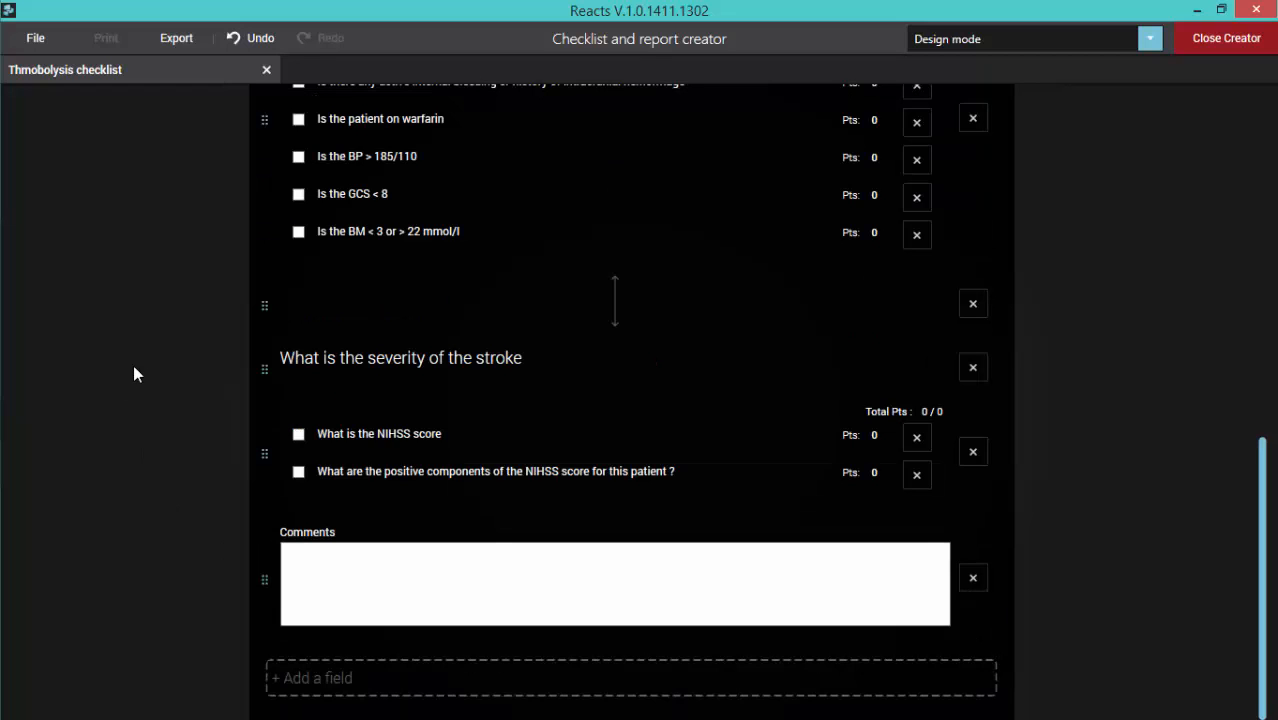
left_click(275, 680)
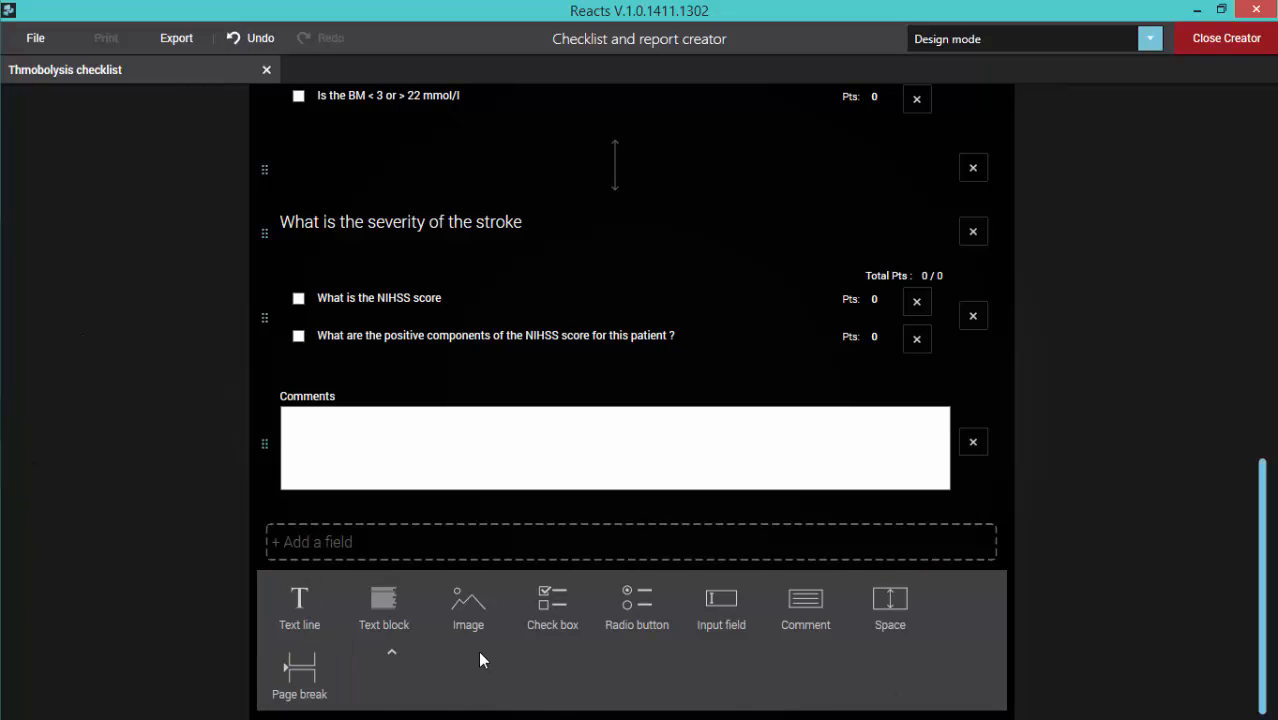
left_click(393, 652)
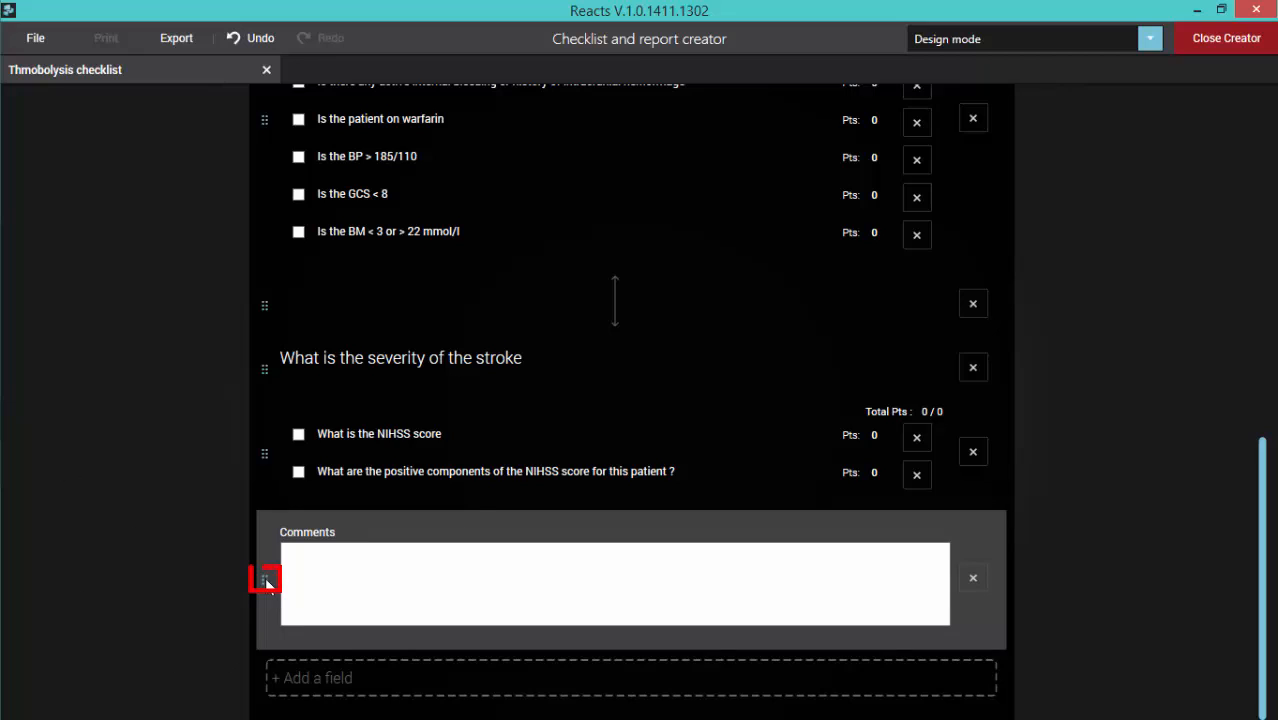
left_click_drag(265, 580, 277, 342)
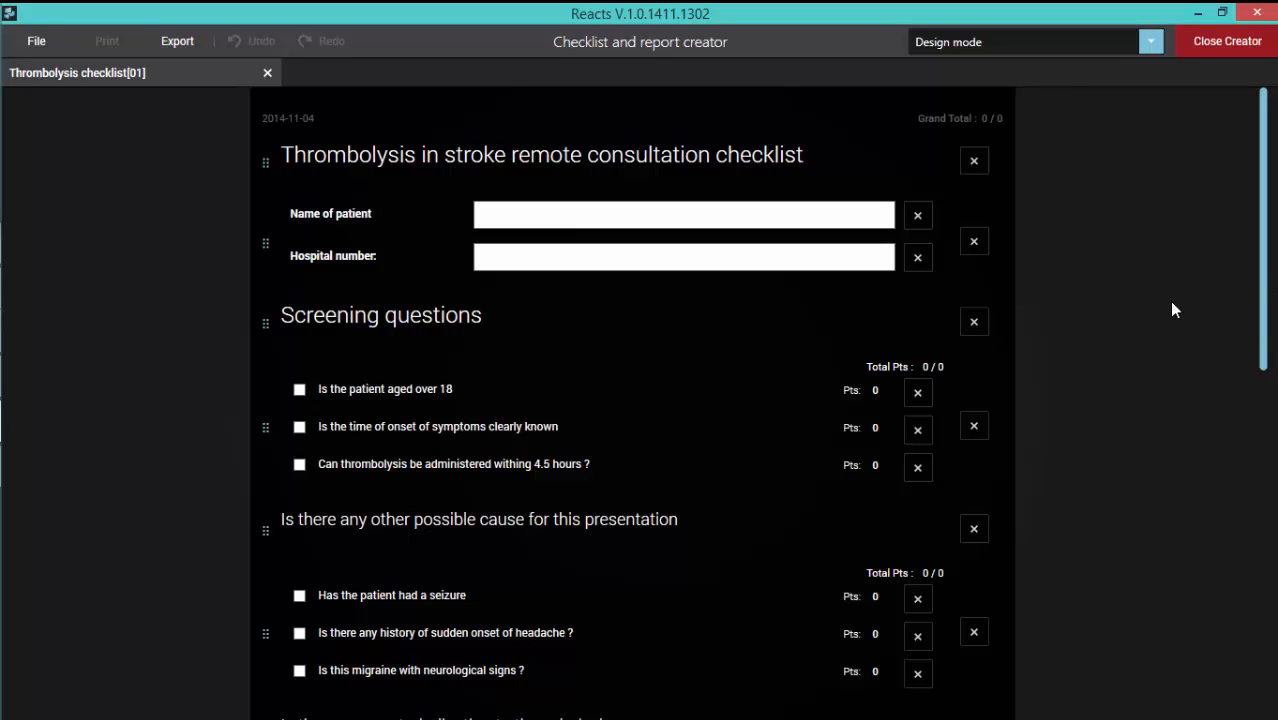
Step: Switch the thrombolysis checklist to Fill mode and look through its fillable fields and checkboxes
left_click(1151, 41)
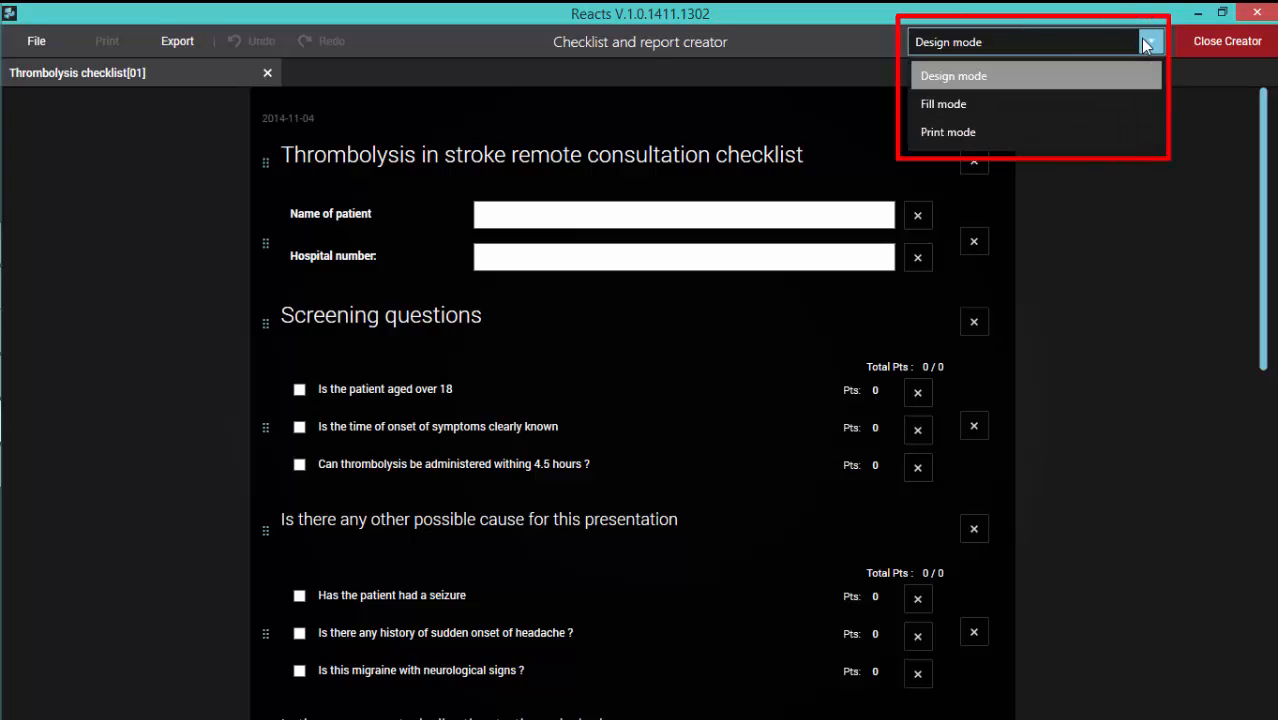
left_click(942, 104)
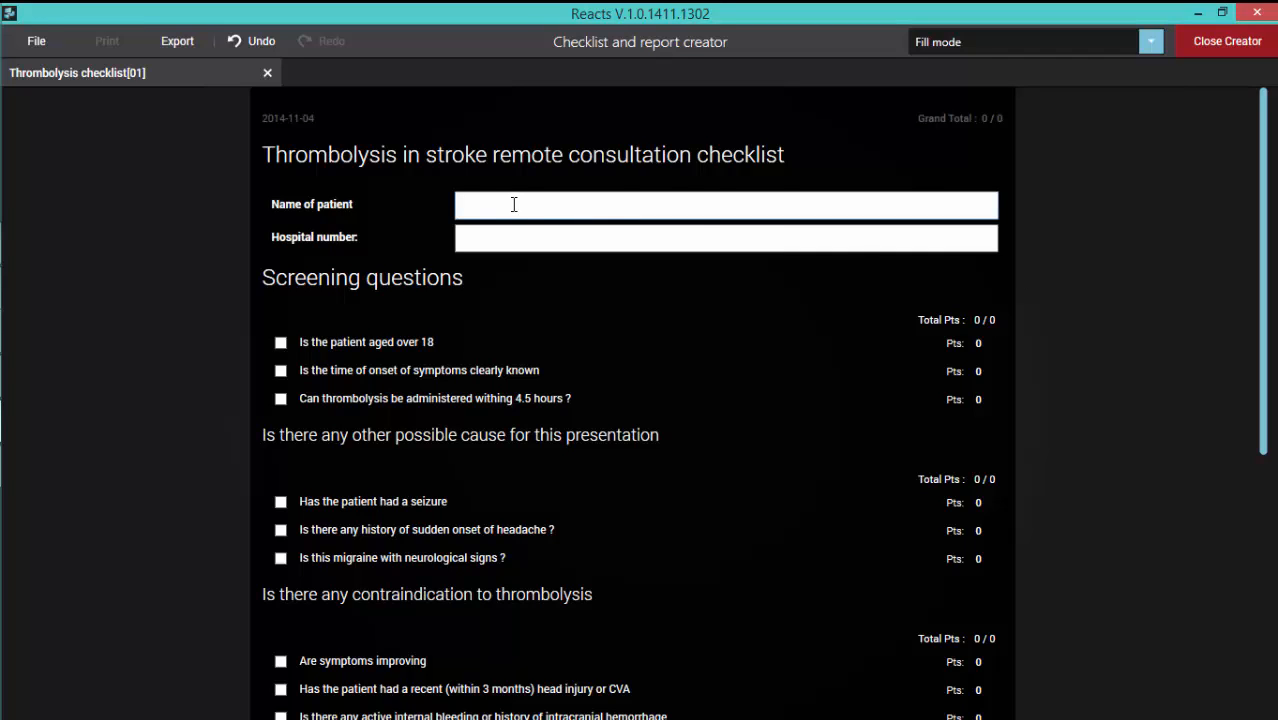
scroll(528, 268, "down", 3)
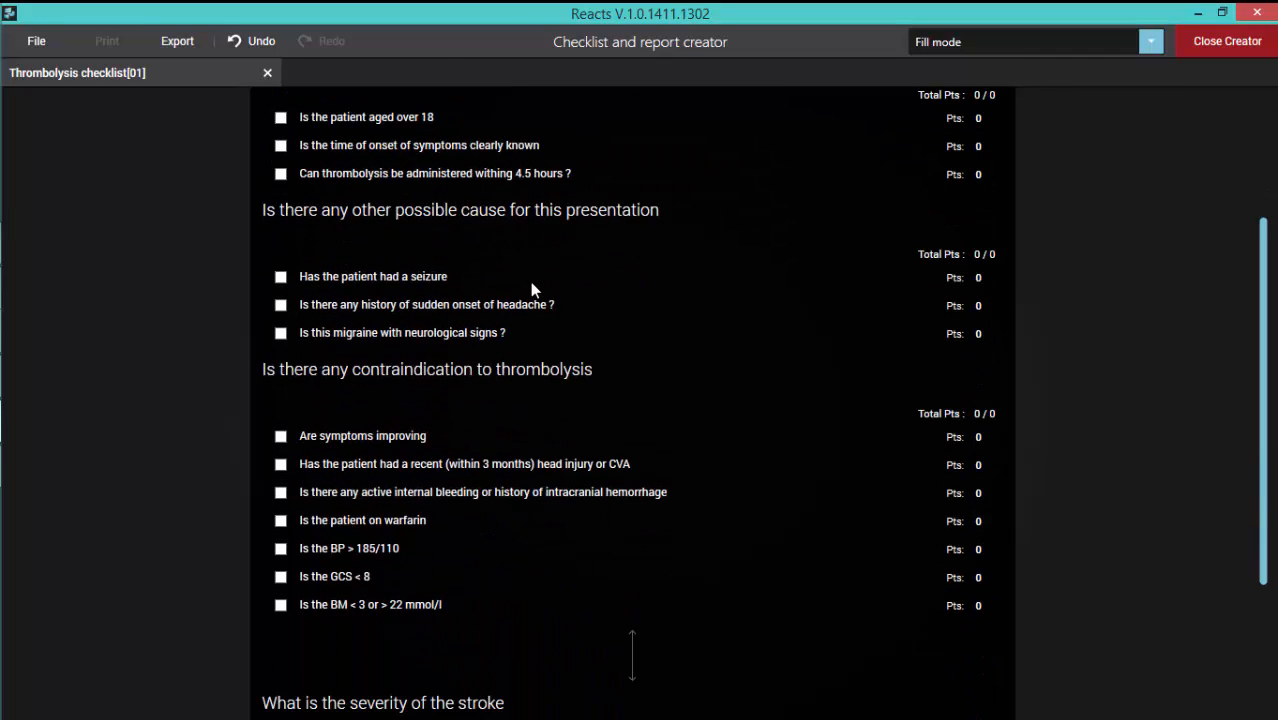
scroll(533, 289, "up", 3)
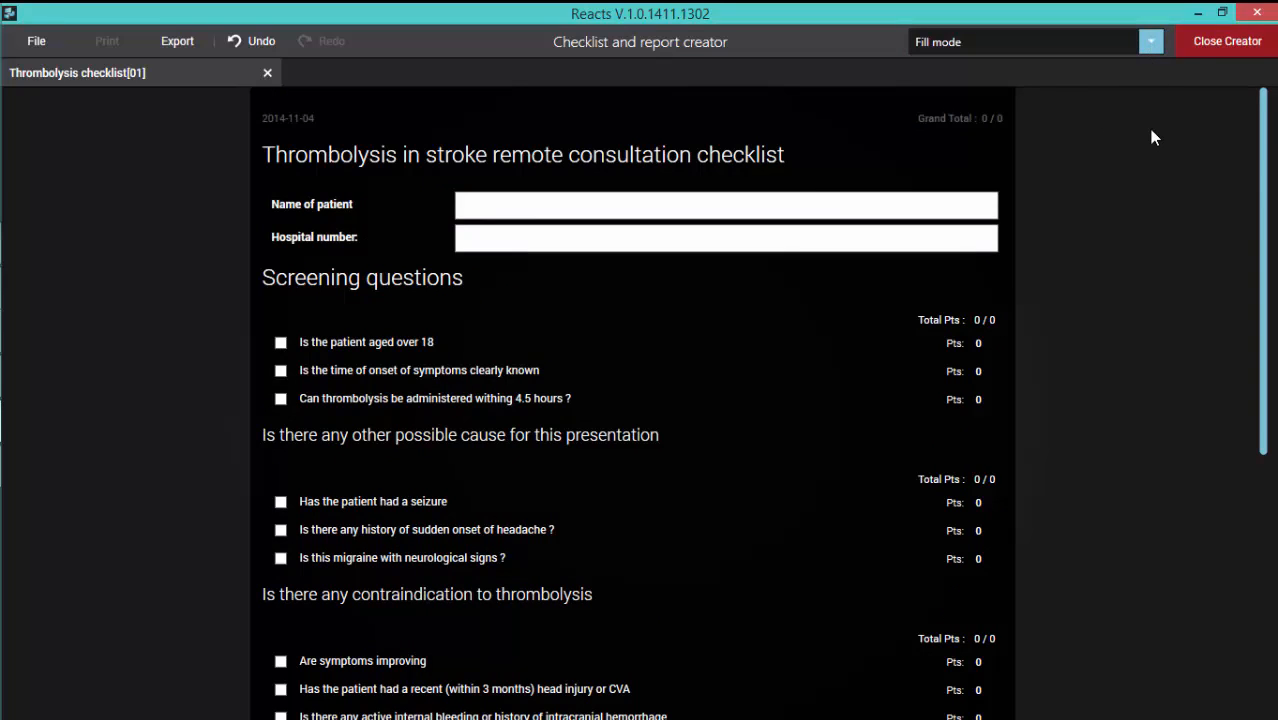
Step: Switch the thrombolysis checklist to Print mode and look through its page layout
left_click(1151, 42)
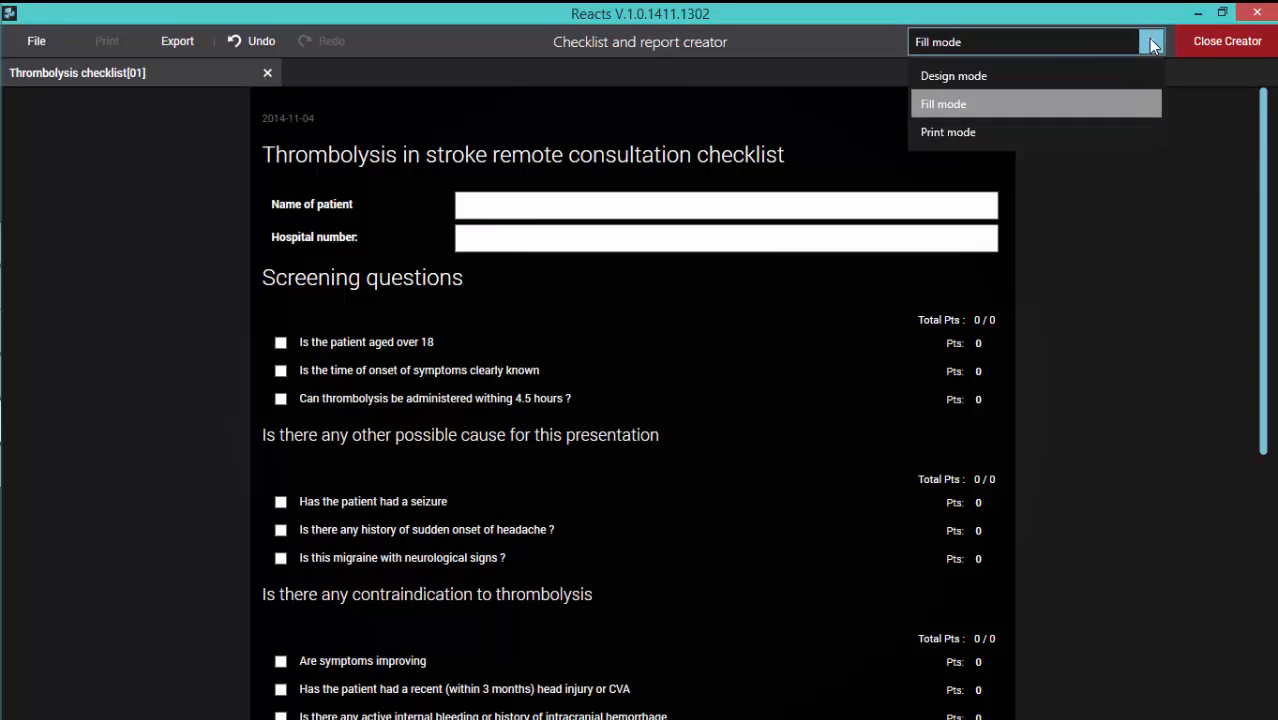
left_click(949, 133)
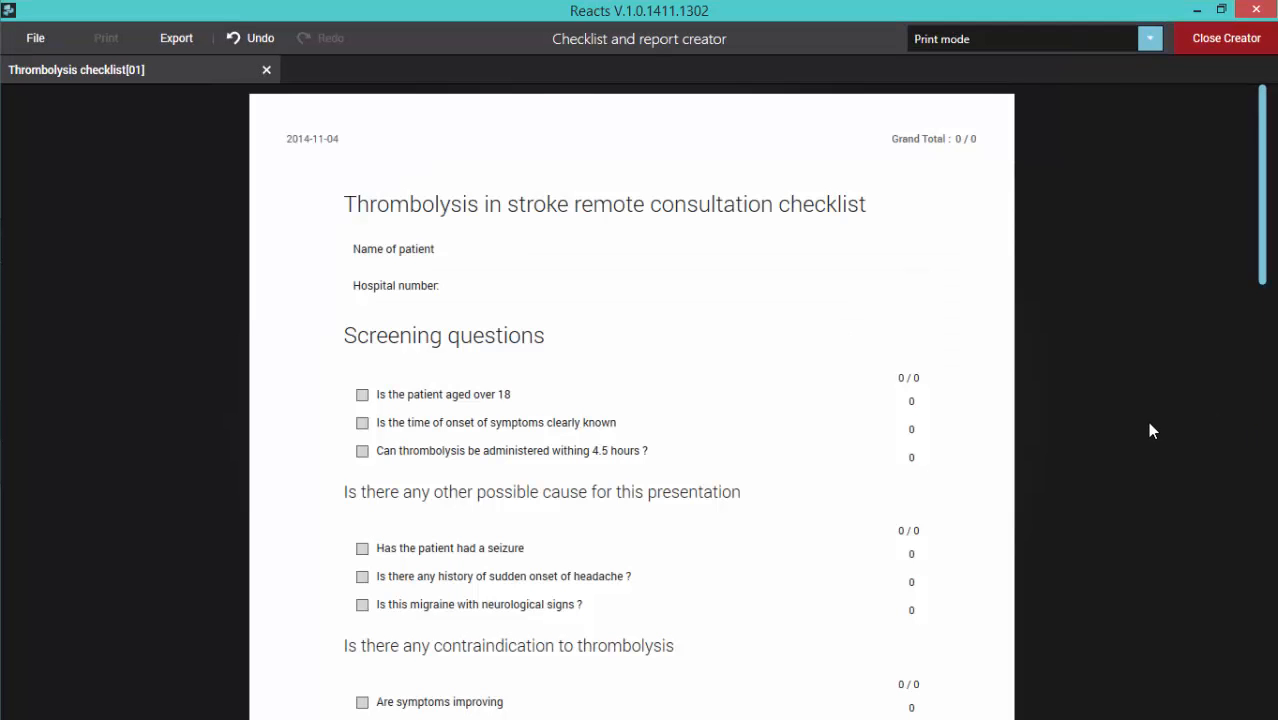
scroll(1140, 446, "down", 5)
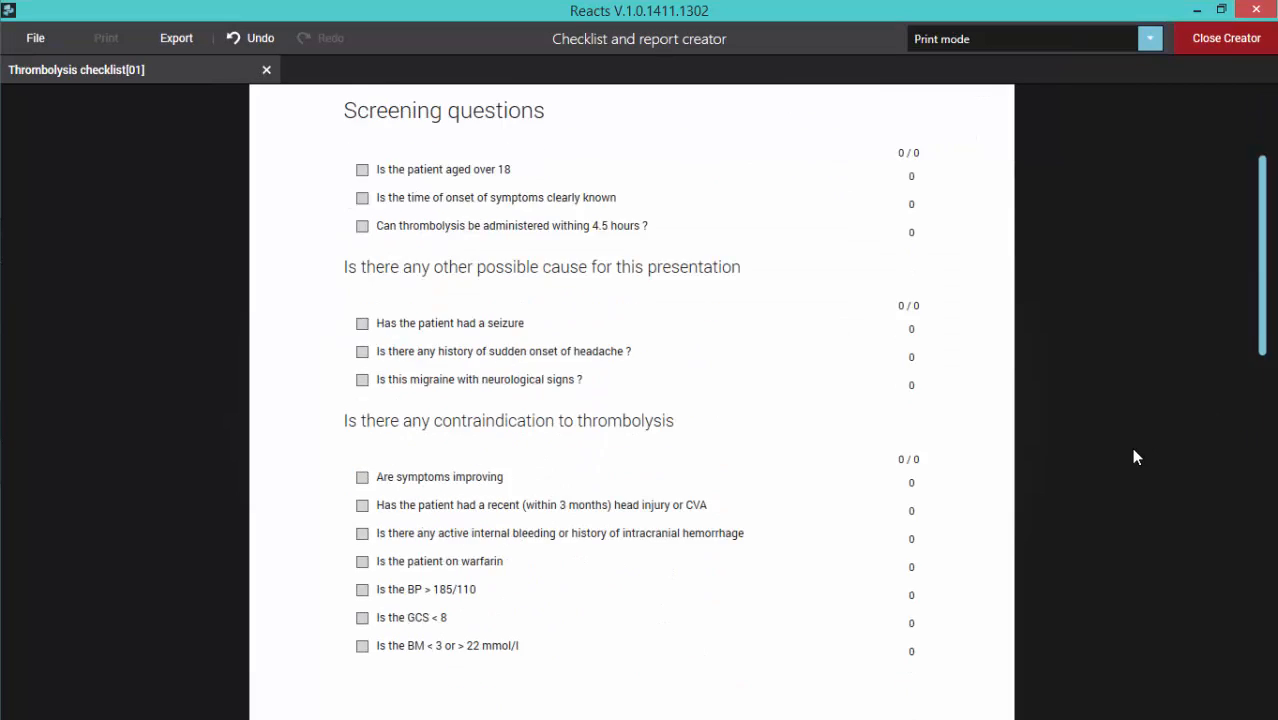
scroll(1126, 452, "down", 5)
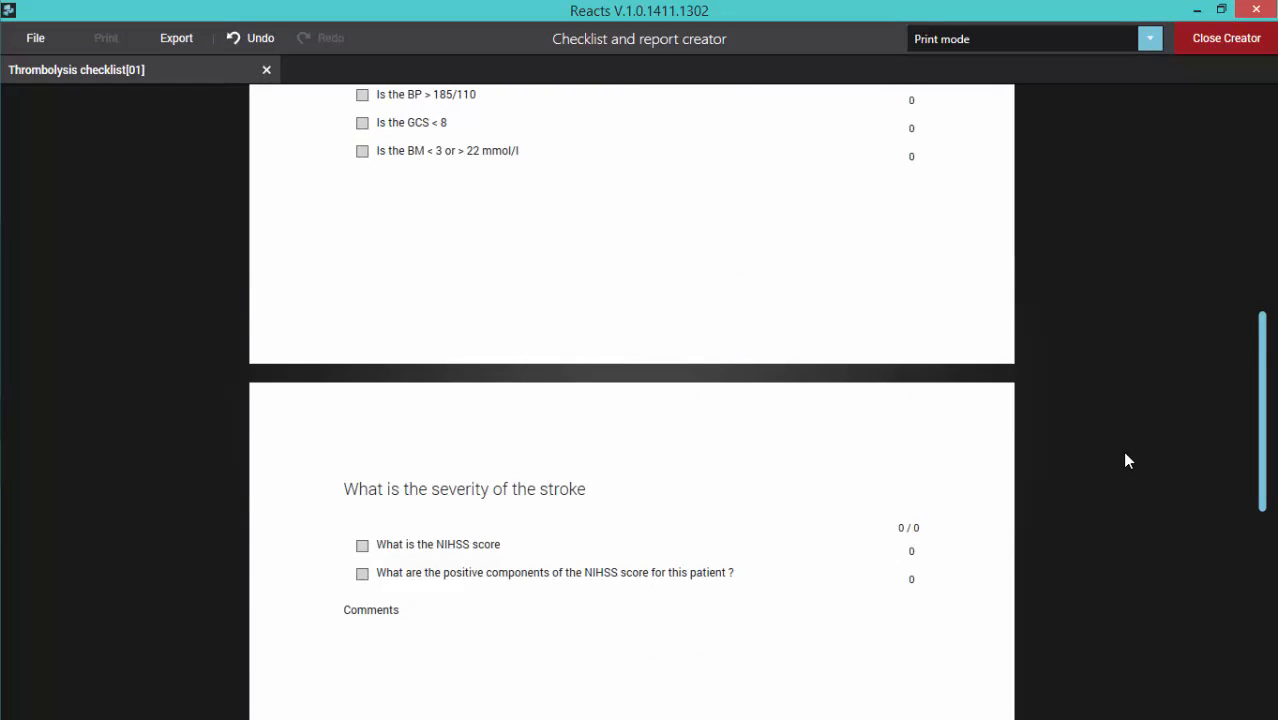
scroll(1124, 454, "up", 4)
scroll(1124, 456, "up", 6)
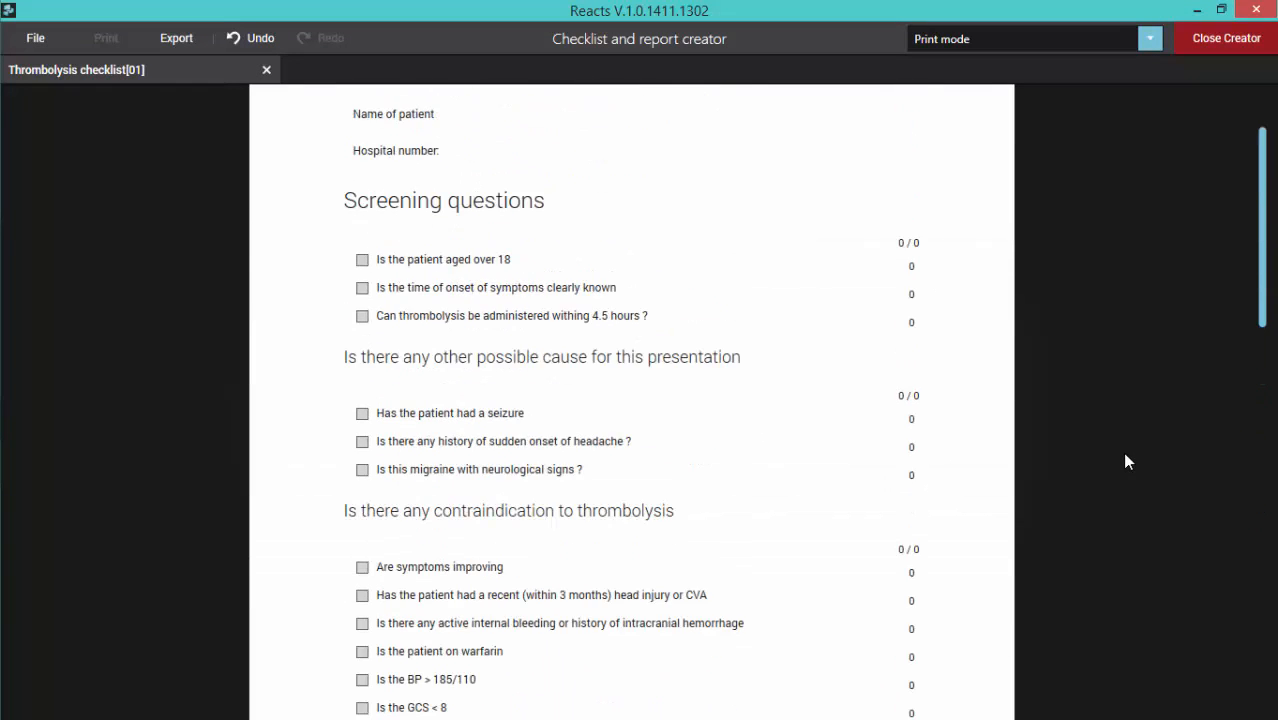
Step: Save the thrombolysis checklist with the Save as command
left_click(38, 38)
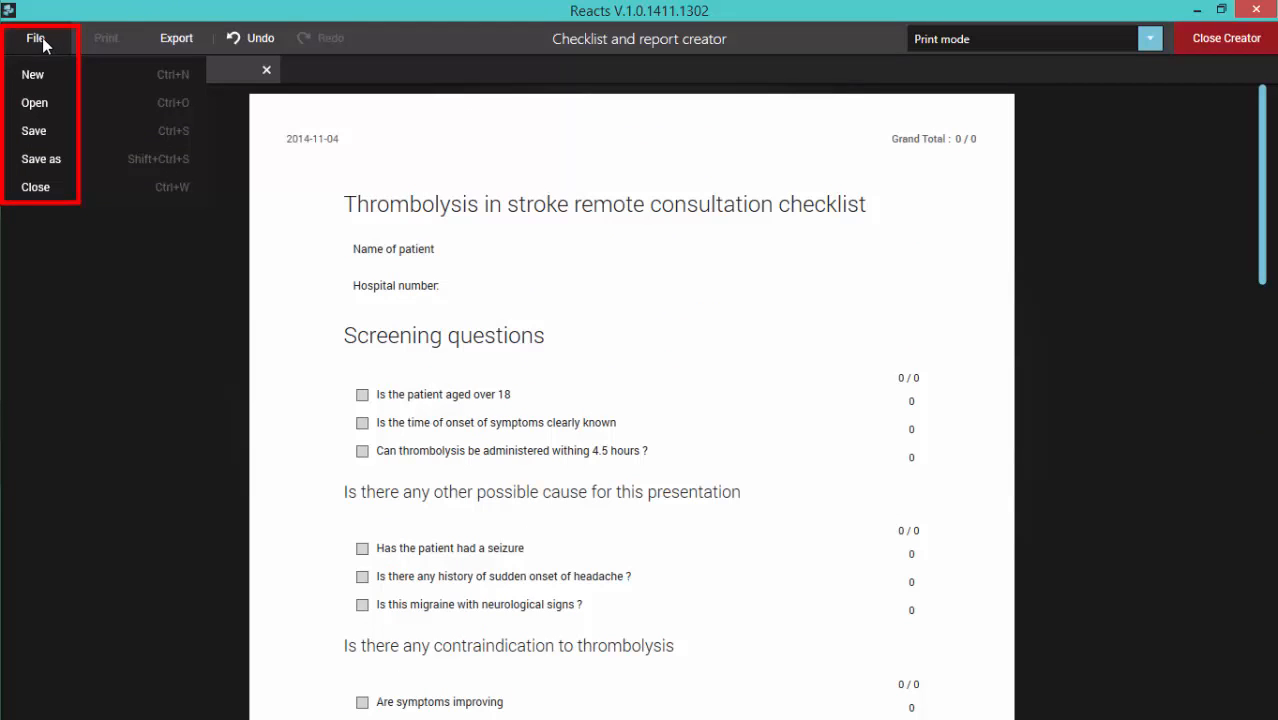
left_click(31, 159)
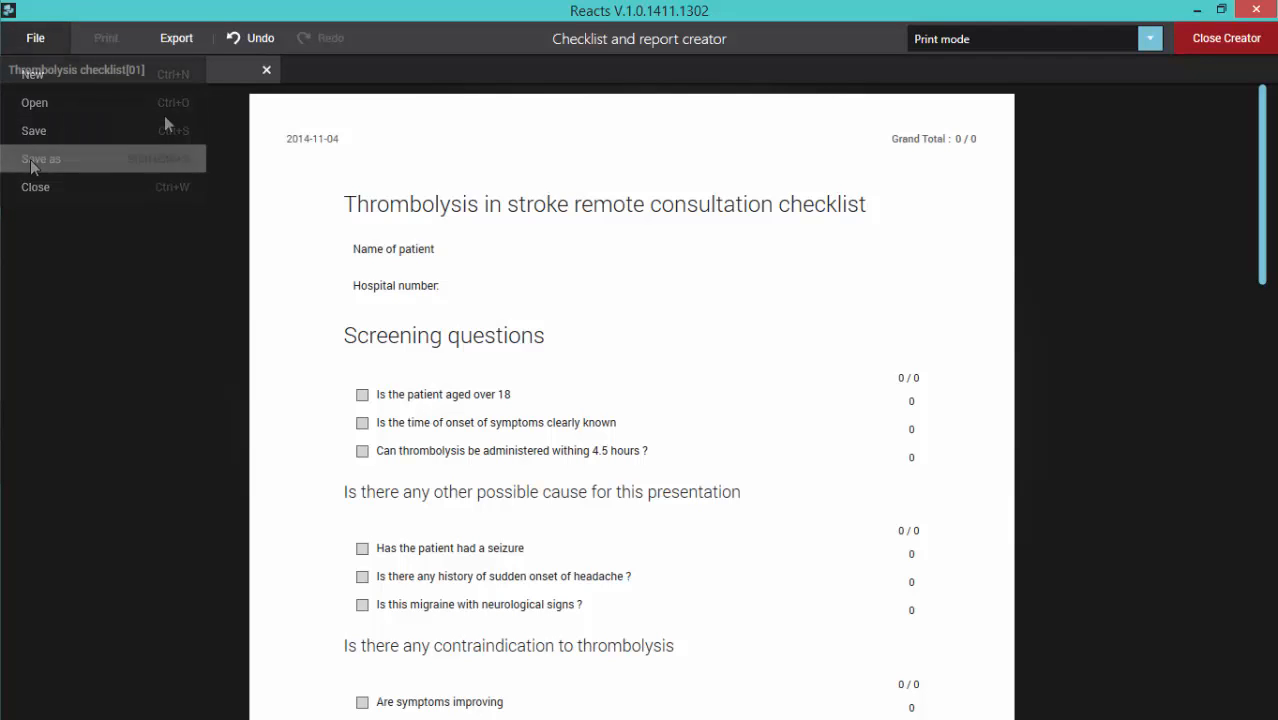
Step: Export the checklist as a PDF named "Thmobolysis checklist" in the Assets Reacts folder and close the checklist creator
left_click(175, 40)
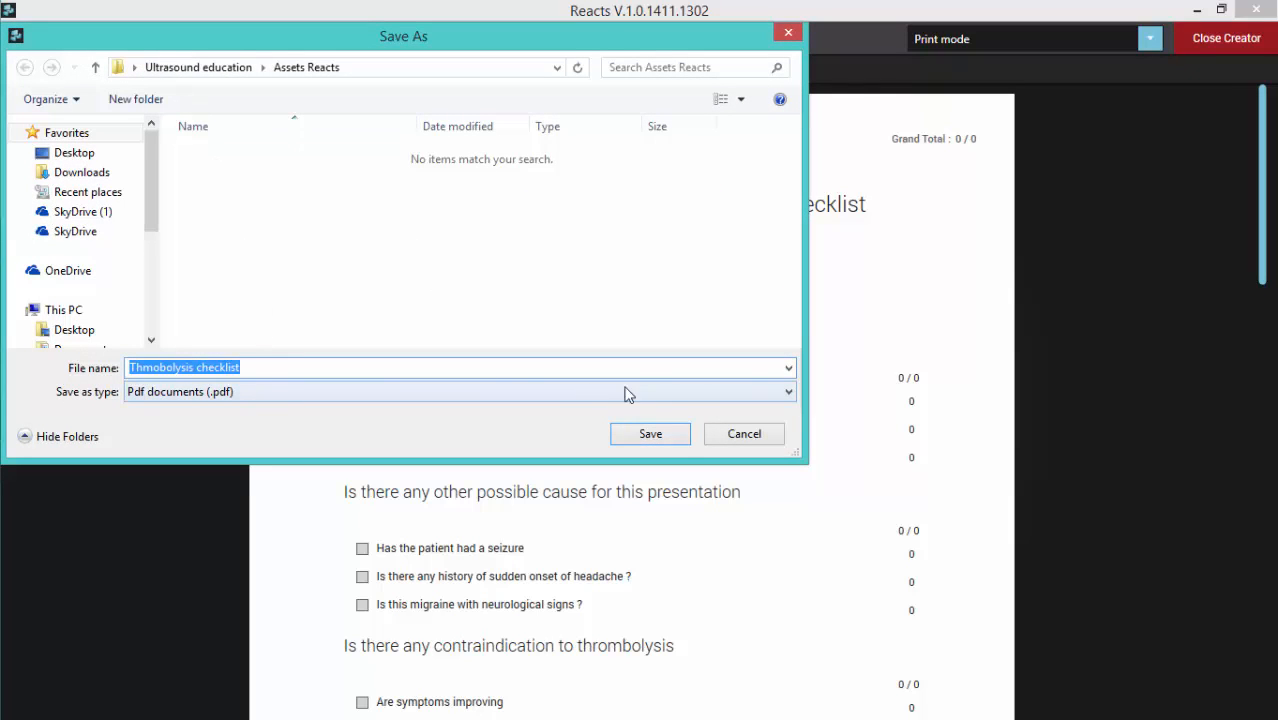
left_click(651, 434)
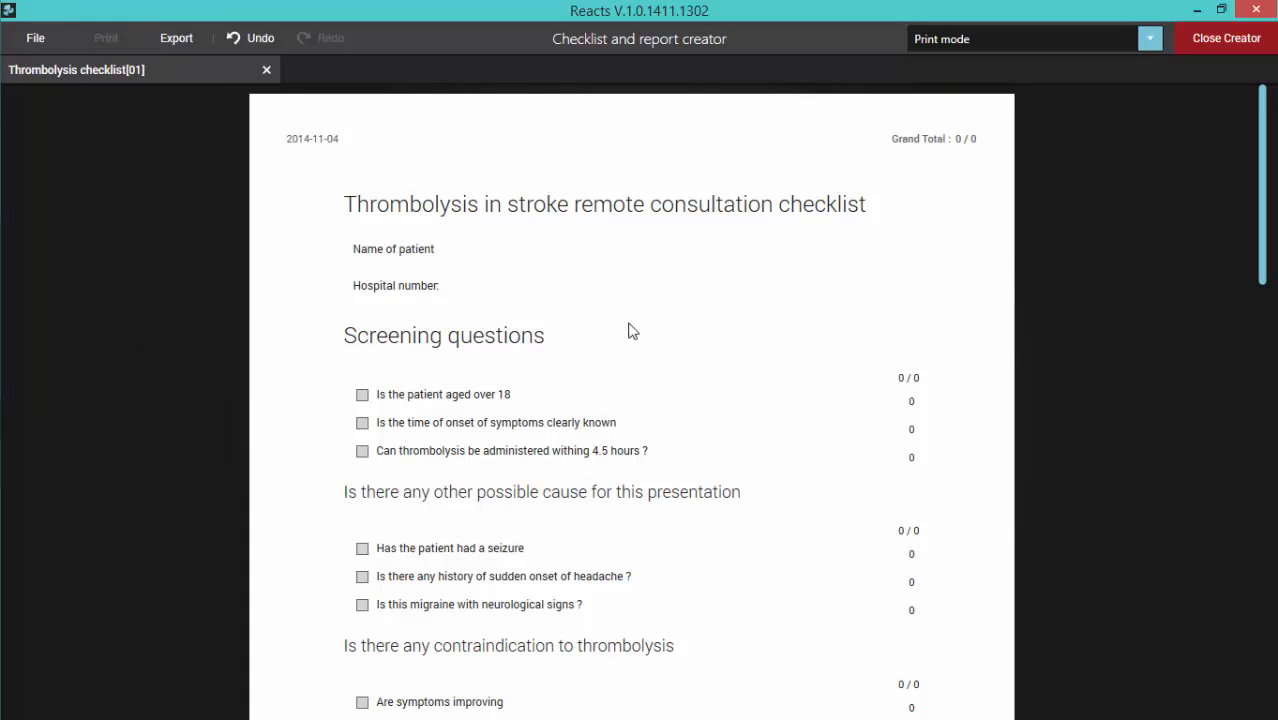
left_click(1210, 40)
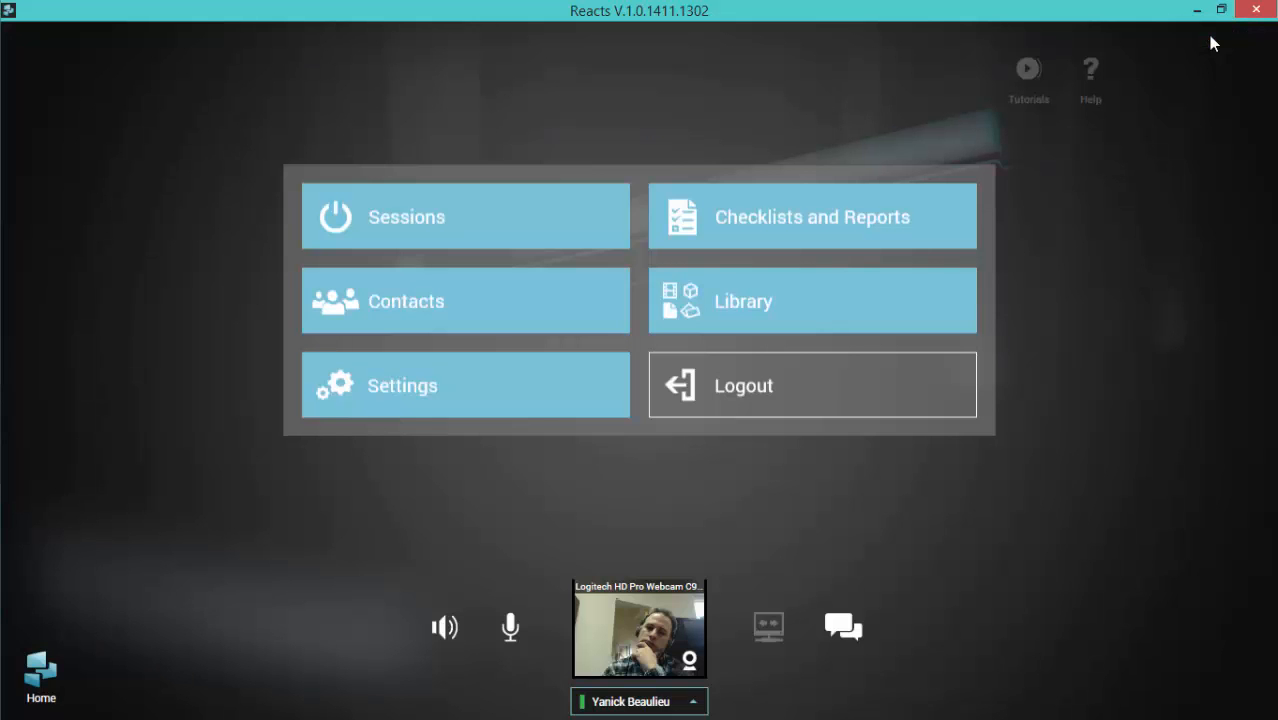